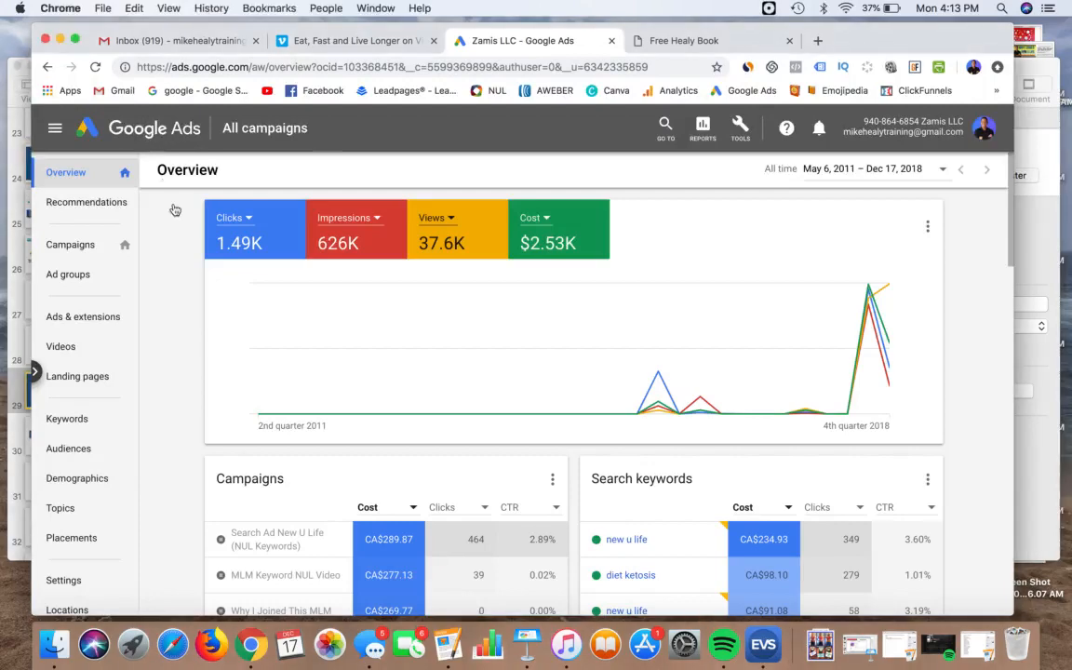
Start a new campaign from the Campaigns page and choose to create it without a goal's guidance.
left_click(70, 247)
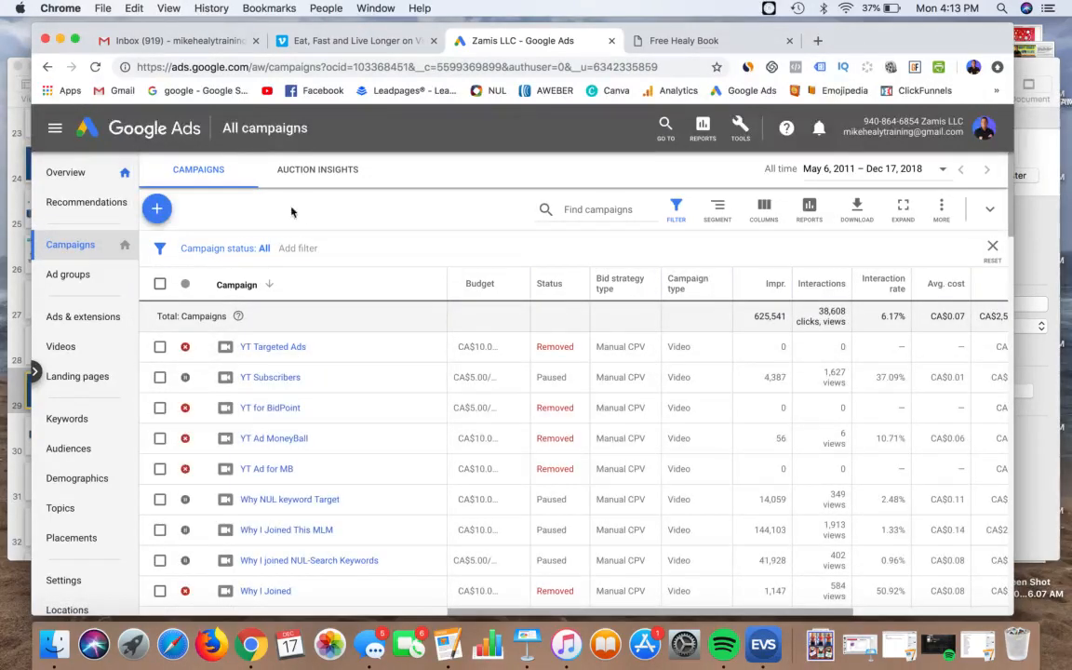
left_click(158, 210)
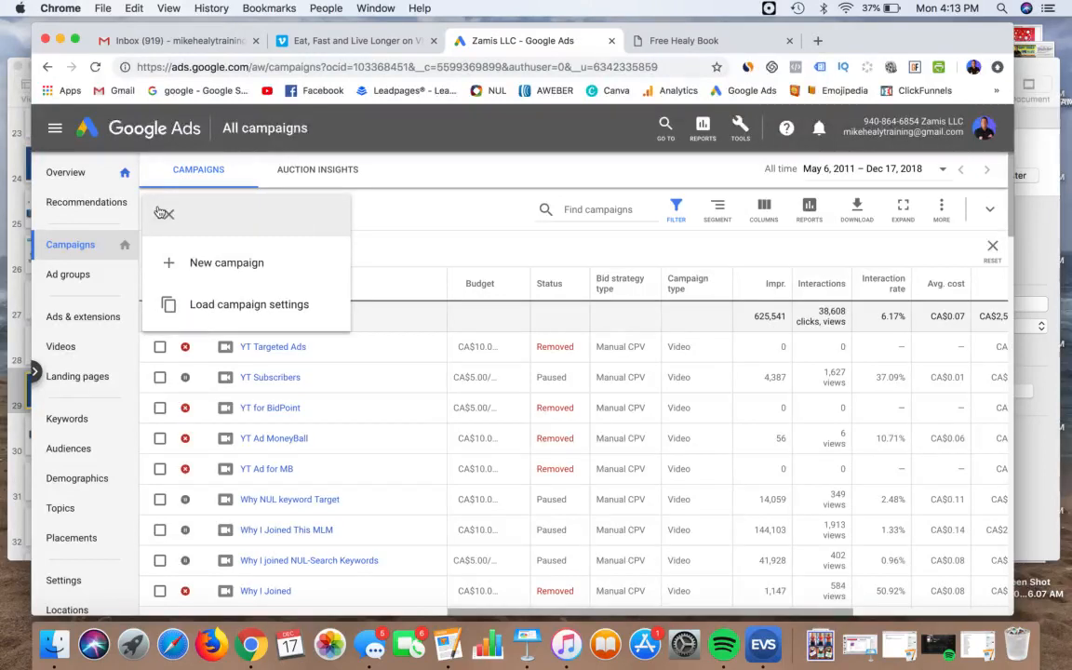
left_click(205, 269)
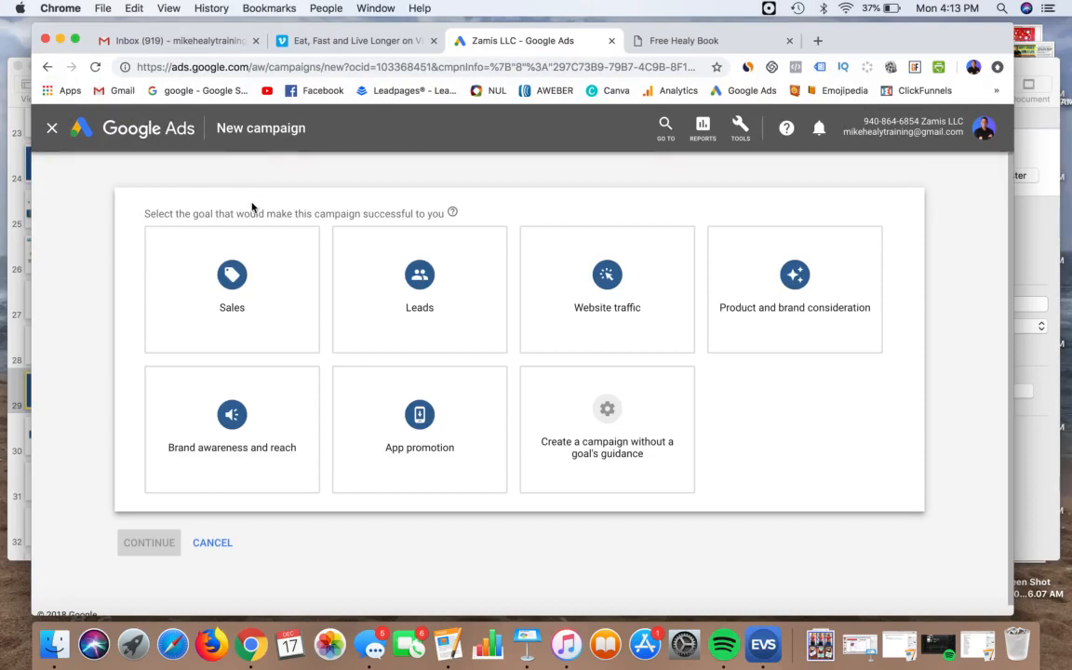
mouse_move(231, 275)
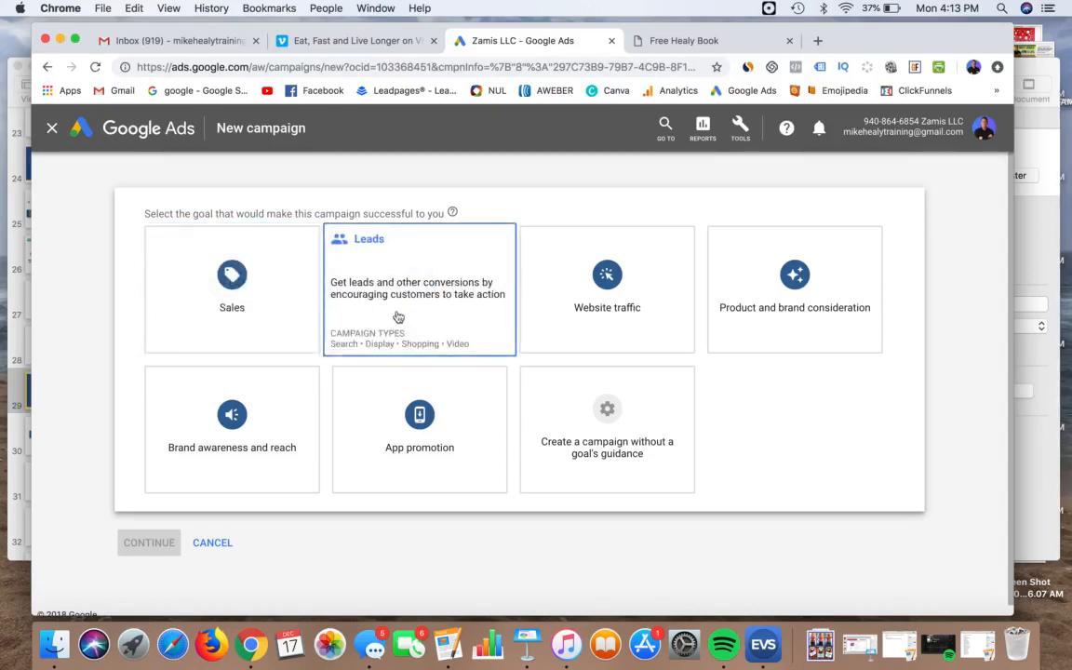
mouse_move(564, 305)
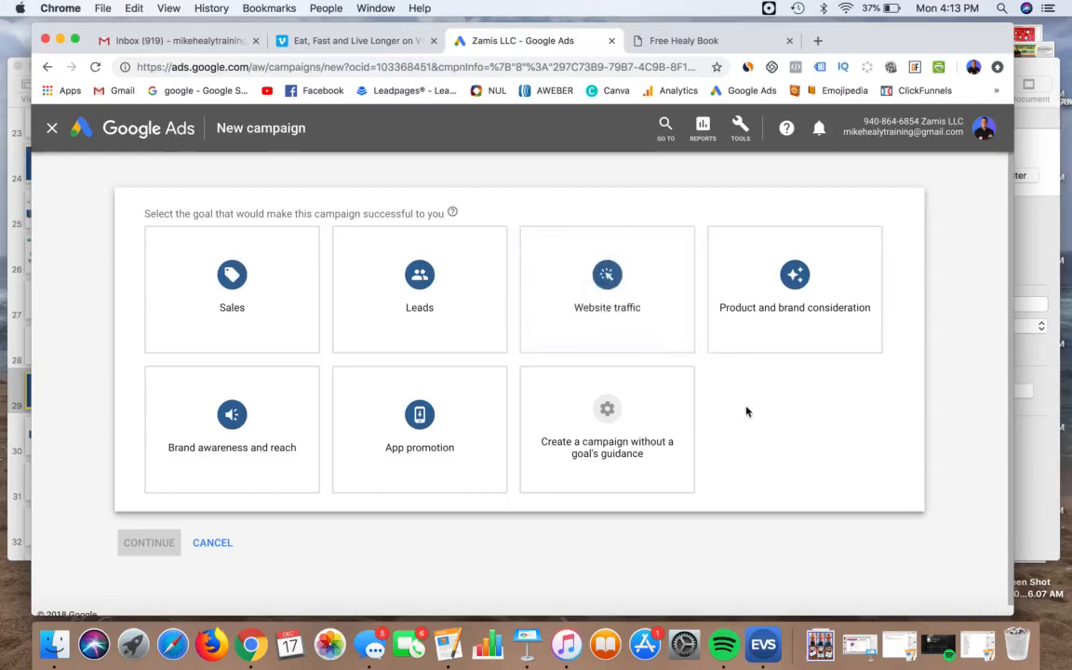
mouse_move(588, 425)
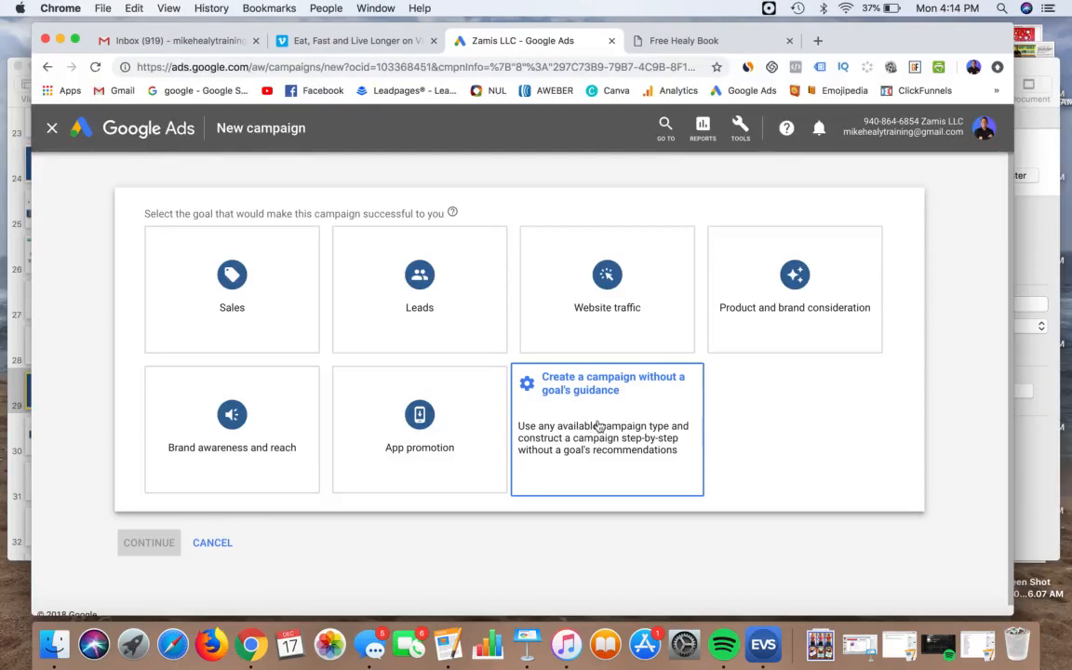
left_click(614, 420)
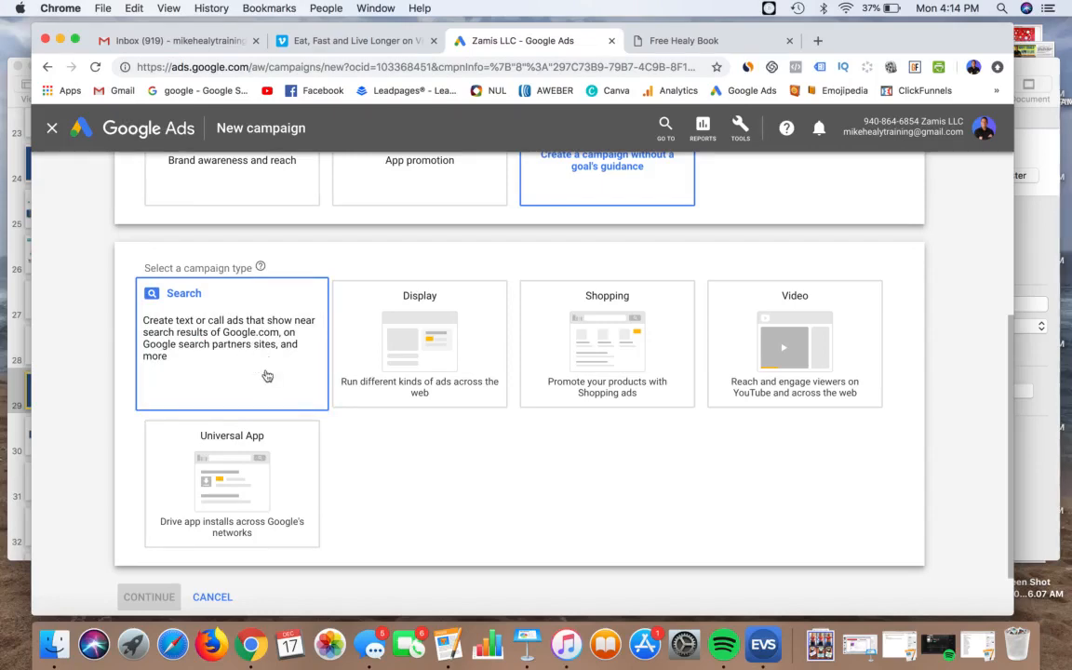
Examine the descriptions of the available campaign types: Search, Display, Shopping, Video and Universal App.
scroll(261, 357, "up", 5)
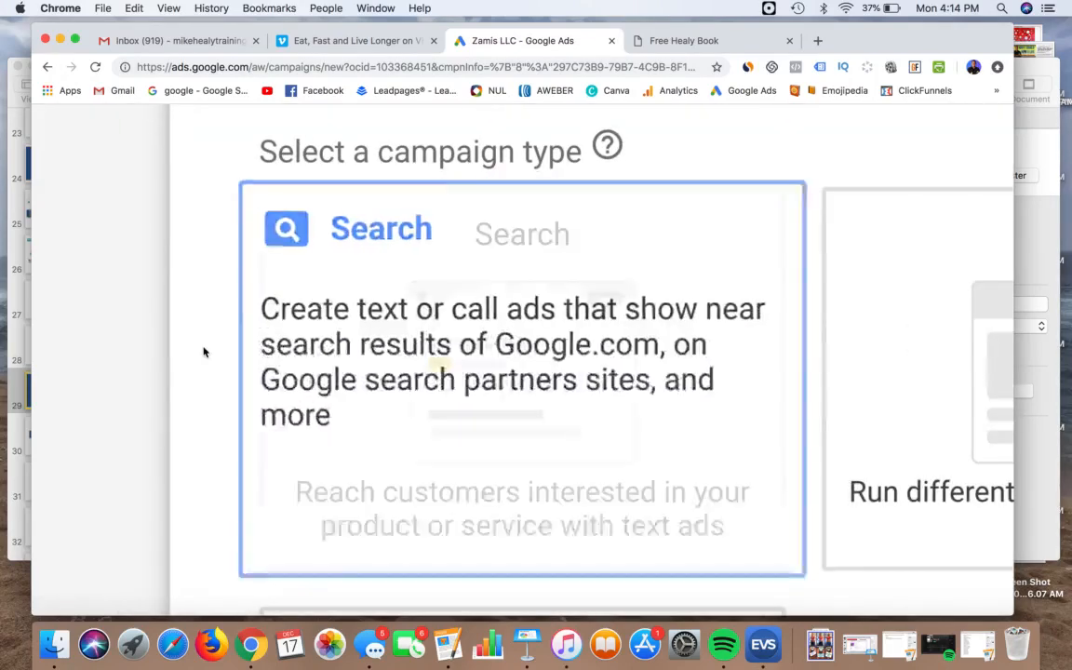
scroll(200, 353, "down", 1)
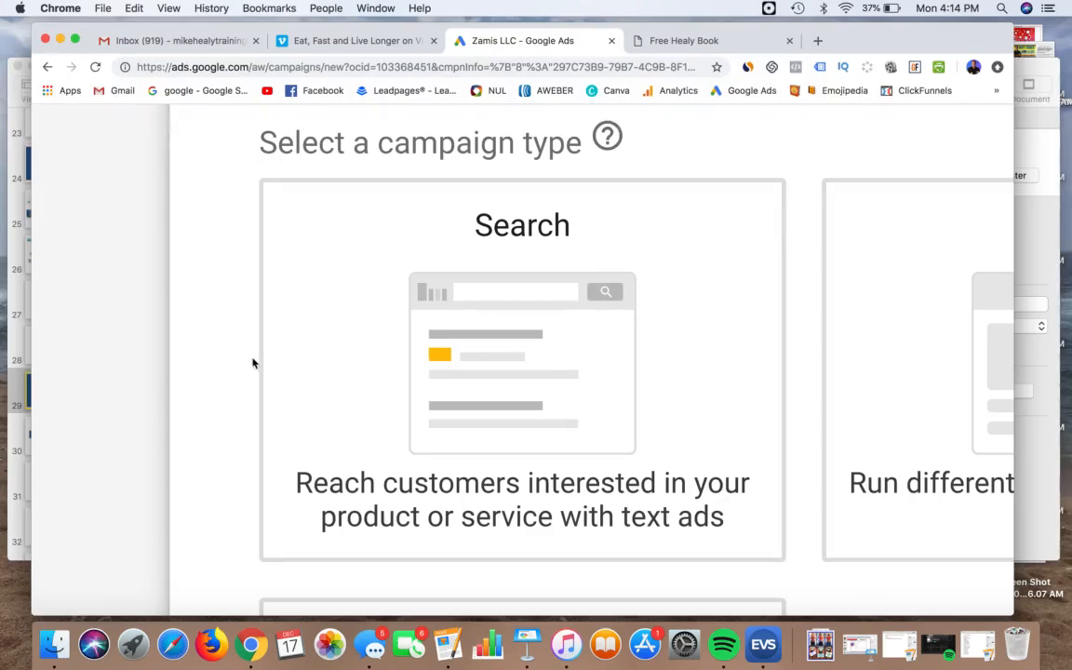
scroll(313, 363, "right", 5)
scroll(313, 363, "right", 2)
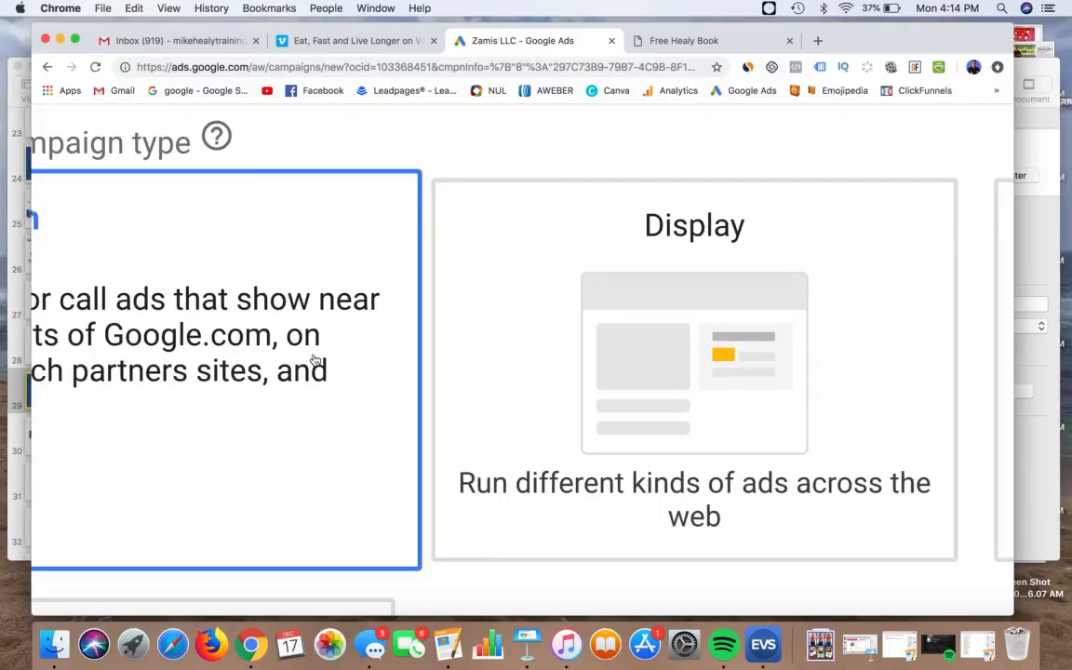
scroll(314, 363, "right", 2)
left_click(470, 333)
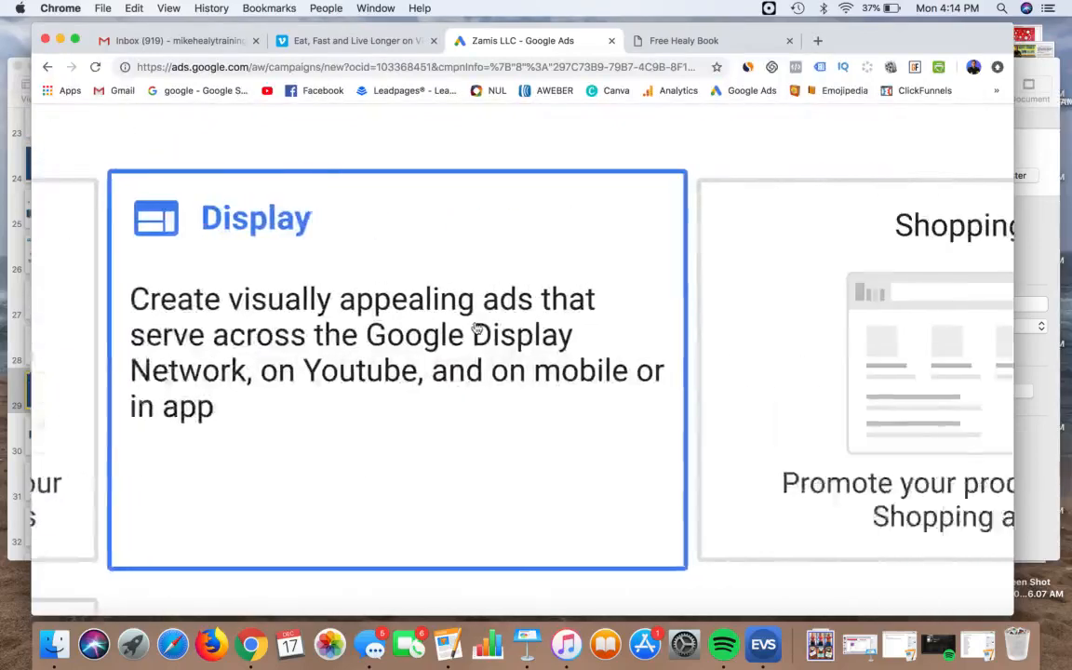
scroll(476, 328, "right", 2)
left_click(475, 327)
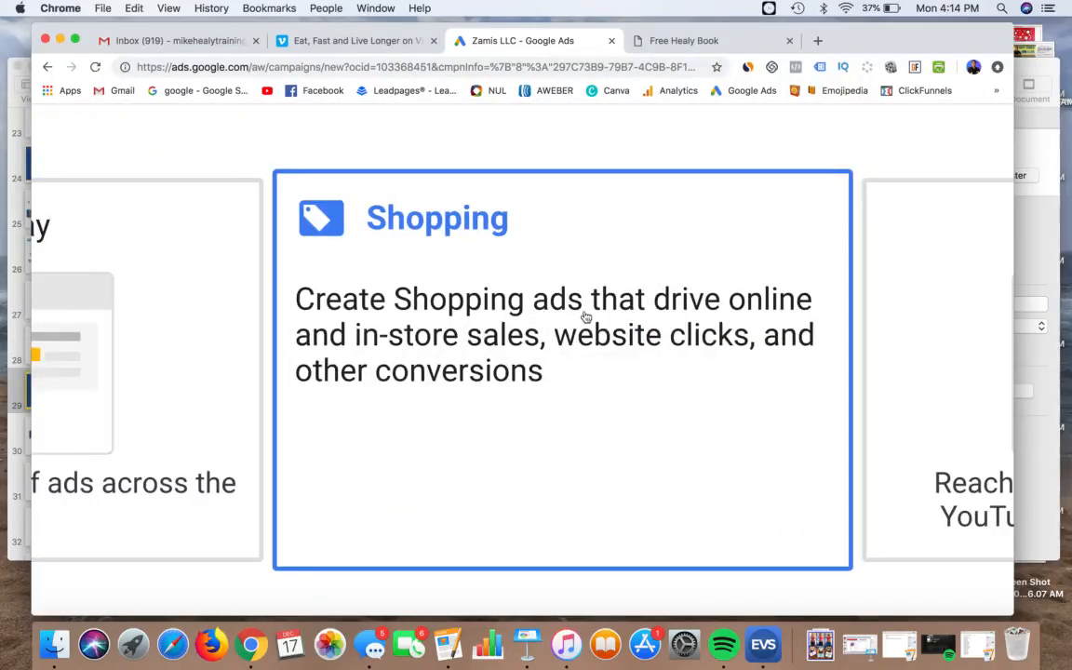
scroll(583, 318, "right", 2)
left_click(585, 315)
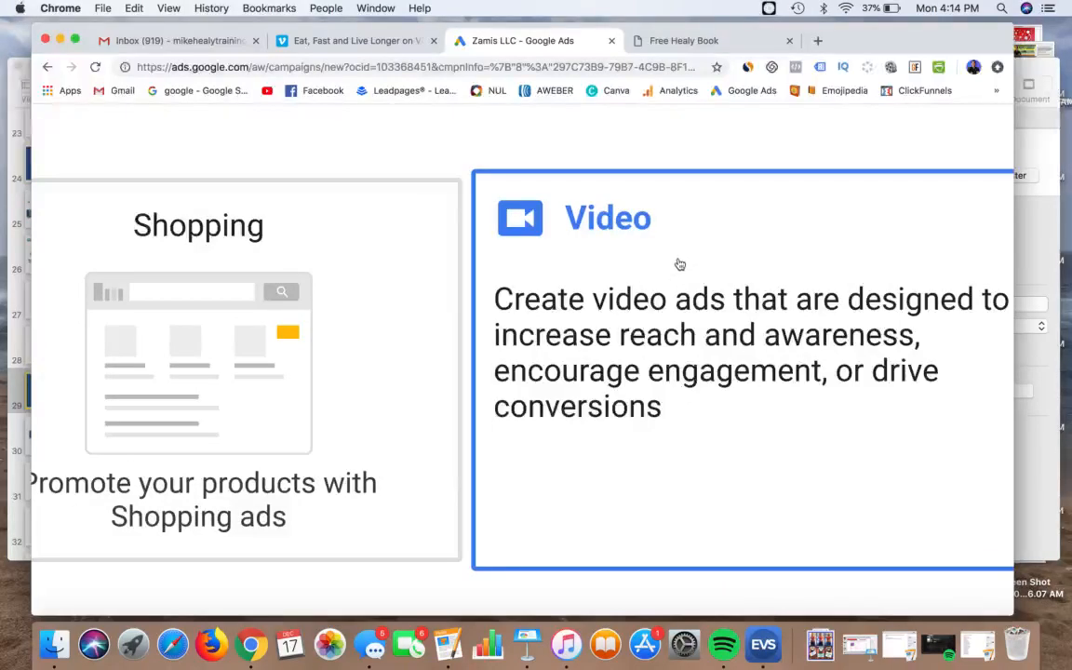
scroll(651, 298, "left", 3)
scroll(541, 335, "down", 3)
scroll(540, 334, "left", 3)
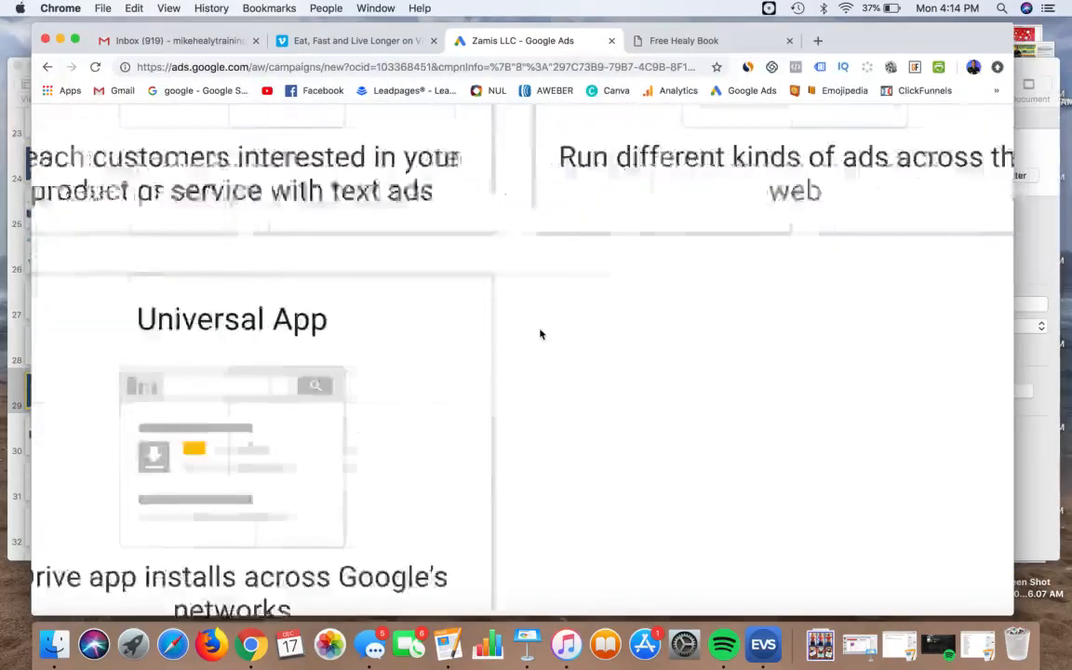
scroll(573, 349, "down", 5)
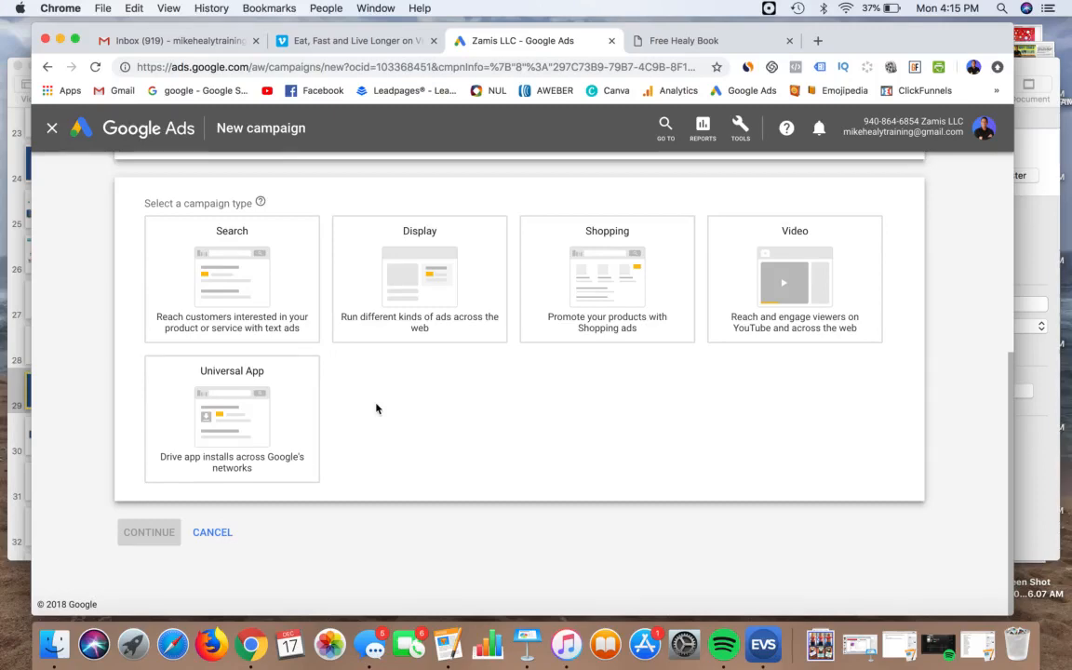
Switch to the Google Ads PPT presentation in Keynote and present the free book offer and its funnel slide.
key("ctrl+Up")
left_click(780, 191)
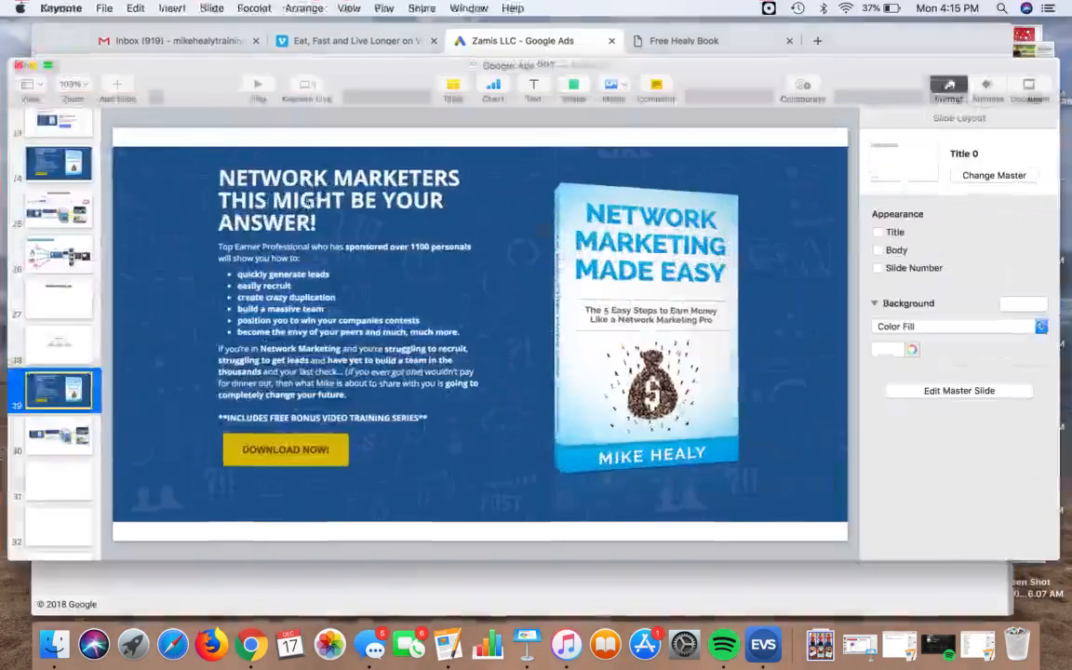
left_click(257, 86)
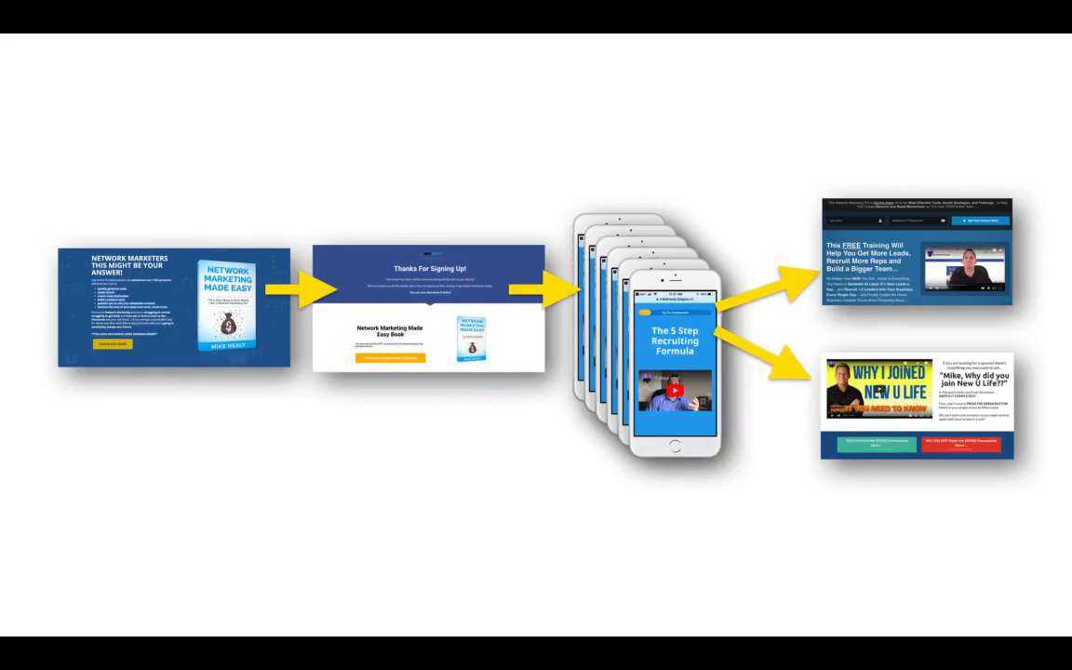
key("Escape")
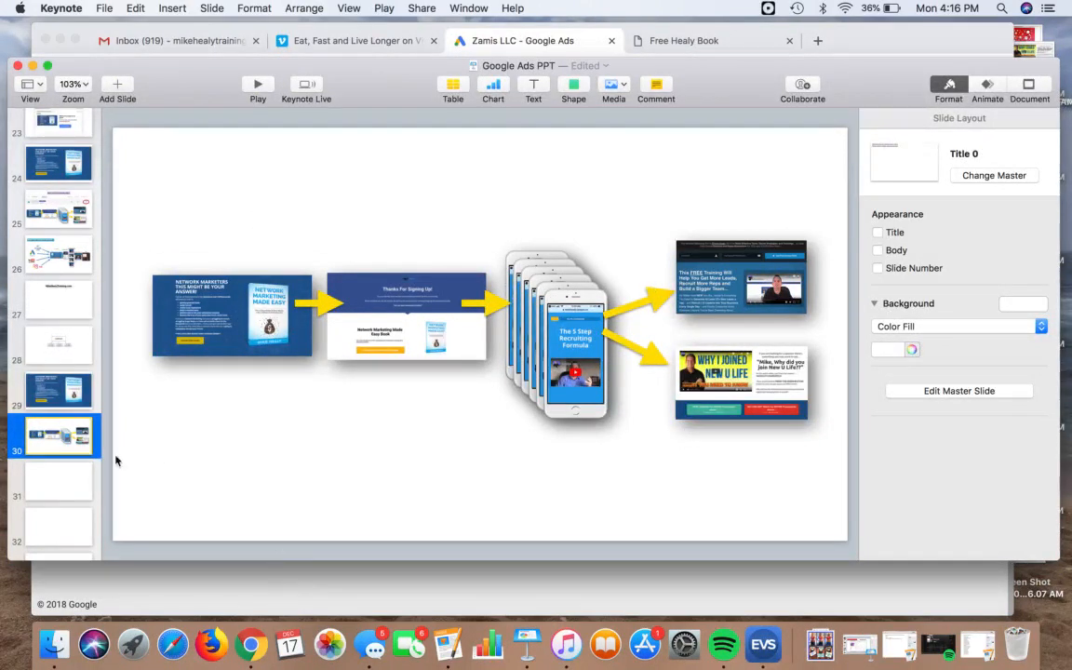
Show the "Does This Stuff Actually Work?" slide, and return to the new campaign setup in Chrome.
scroll(80, 400, "up", 3)
left_click(61, 281)
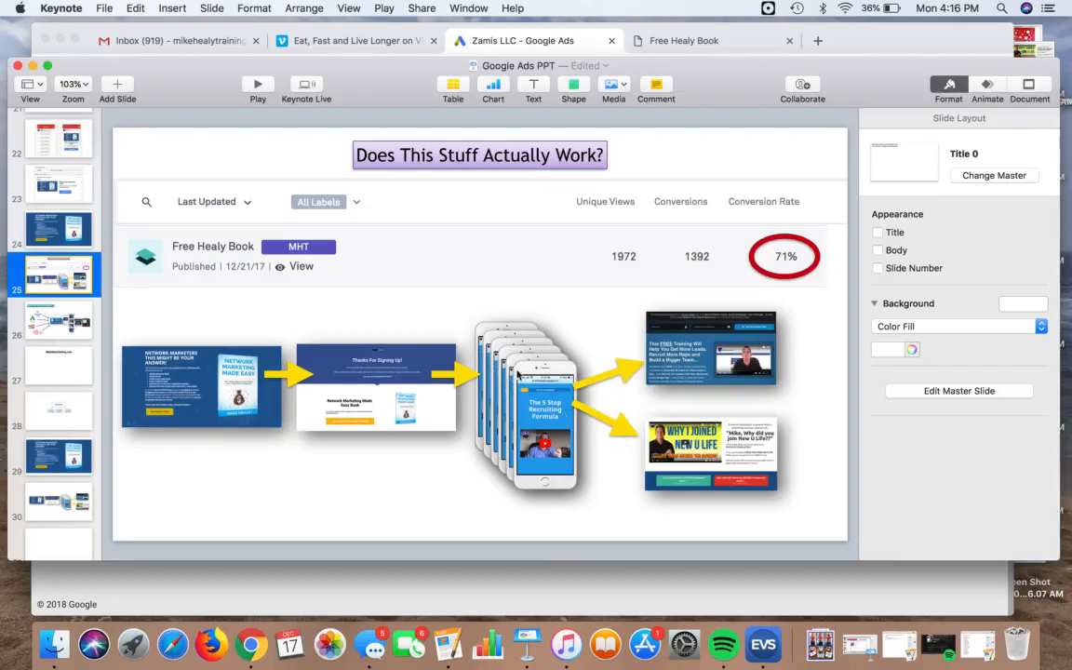
left_click(371, 579)
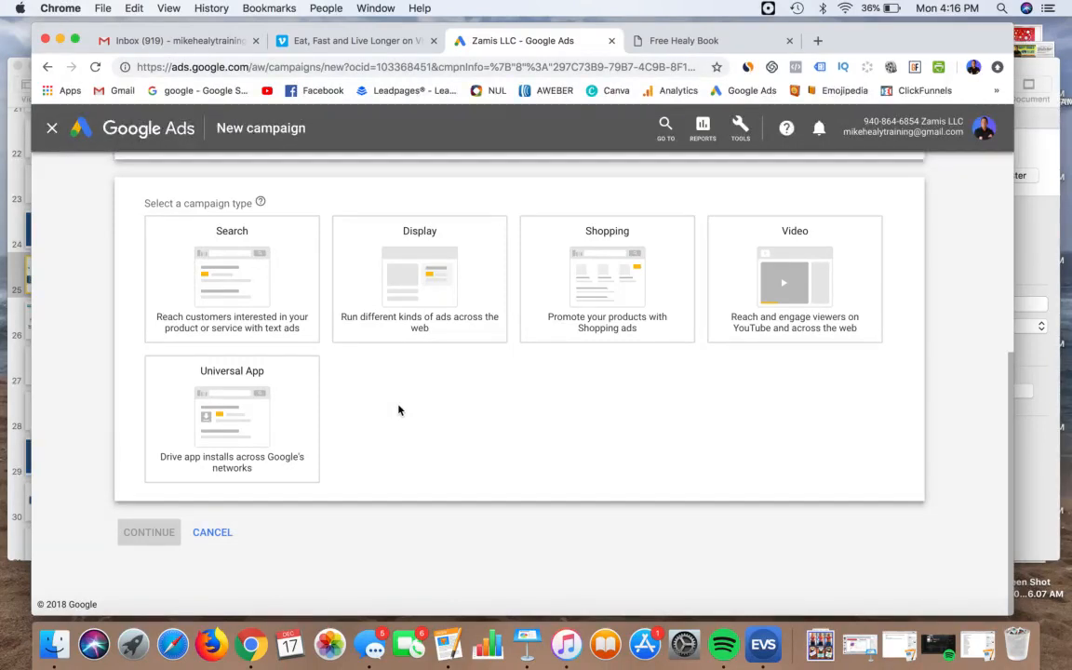
Set up a Search campaign aimed at website visits, using the free book landing page's URL, and continue to the campaign settings.
left_click(239, 279)
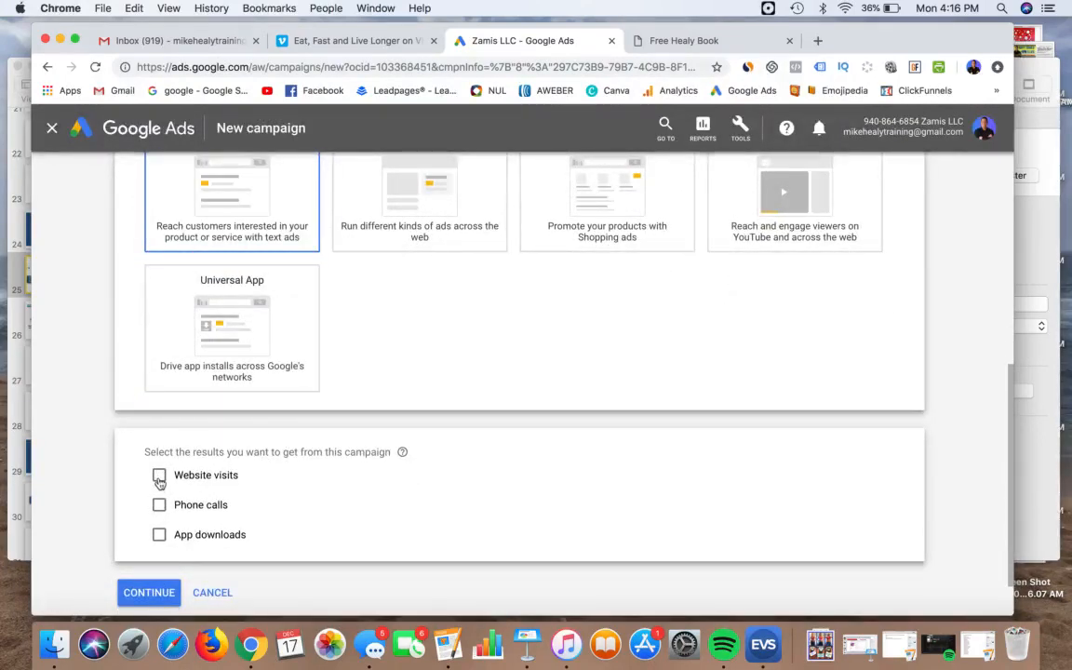
left_click(159, 477)
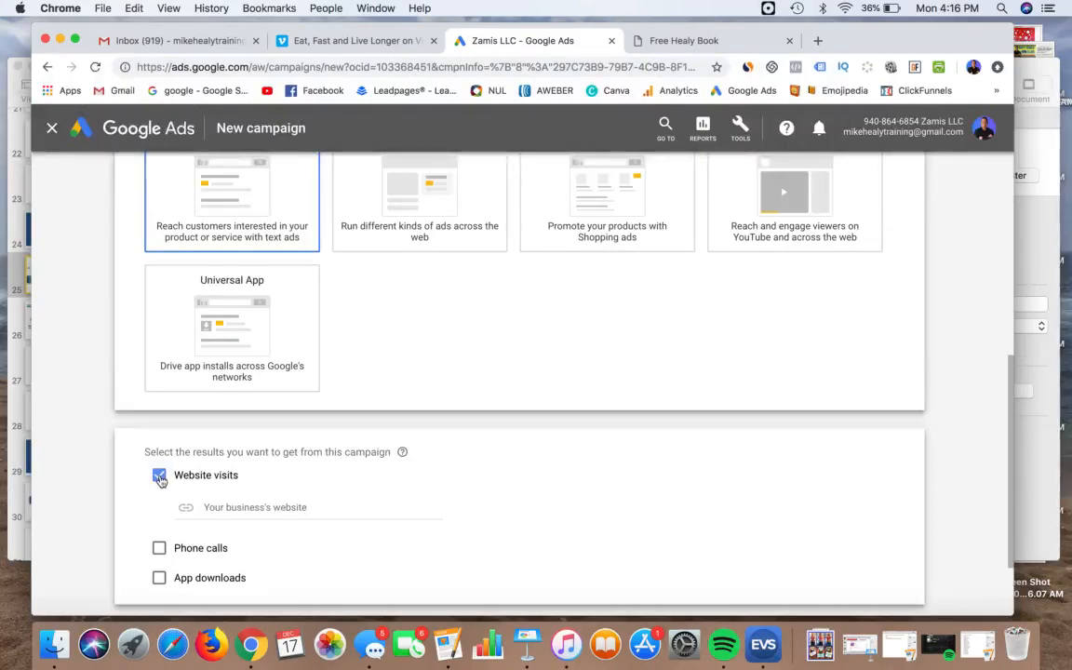
left_click(690, 40)
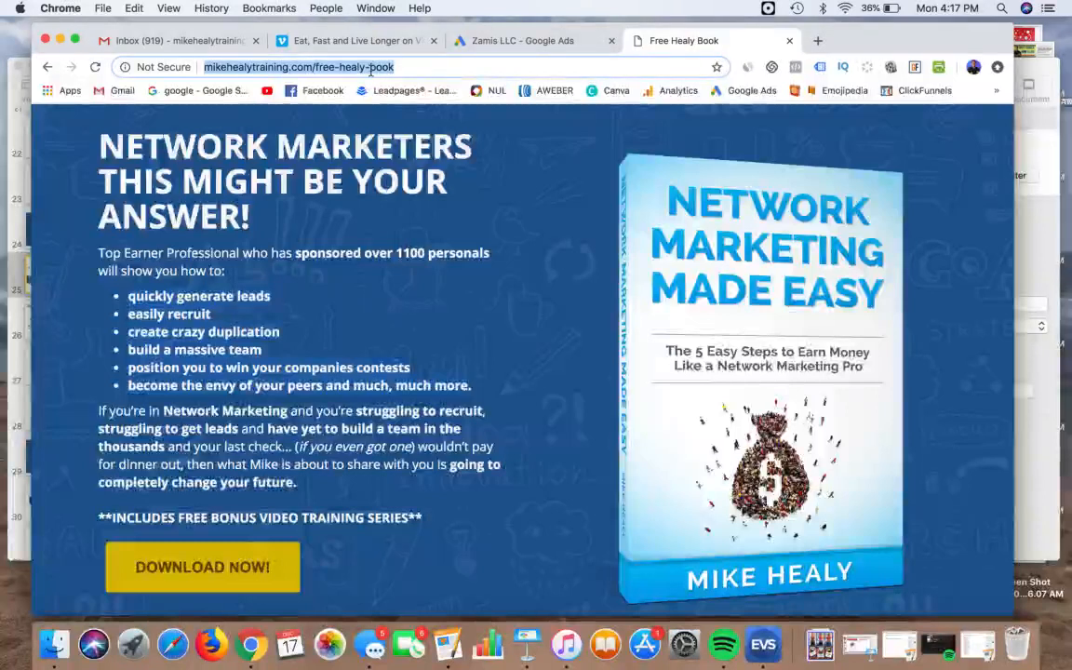
left_click(494, 41)
left_click(251, 490)
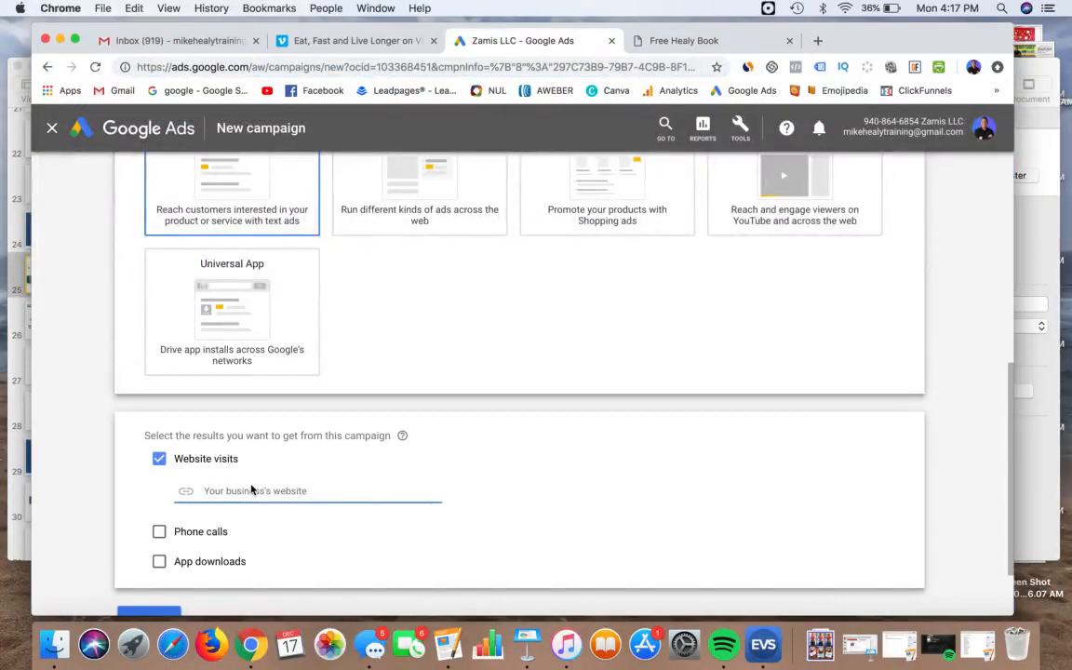
type("http://mikehealytraining.com/free-healy-book")
scroll(295, 531, "down", 2)
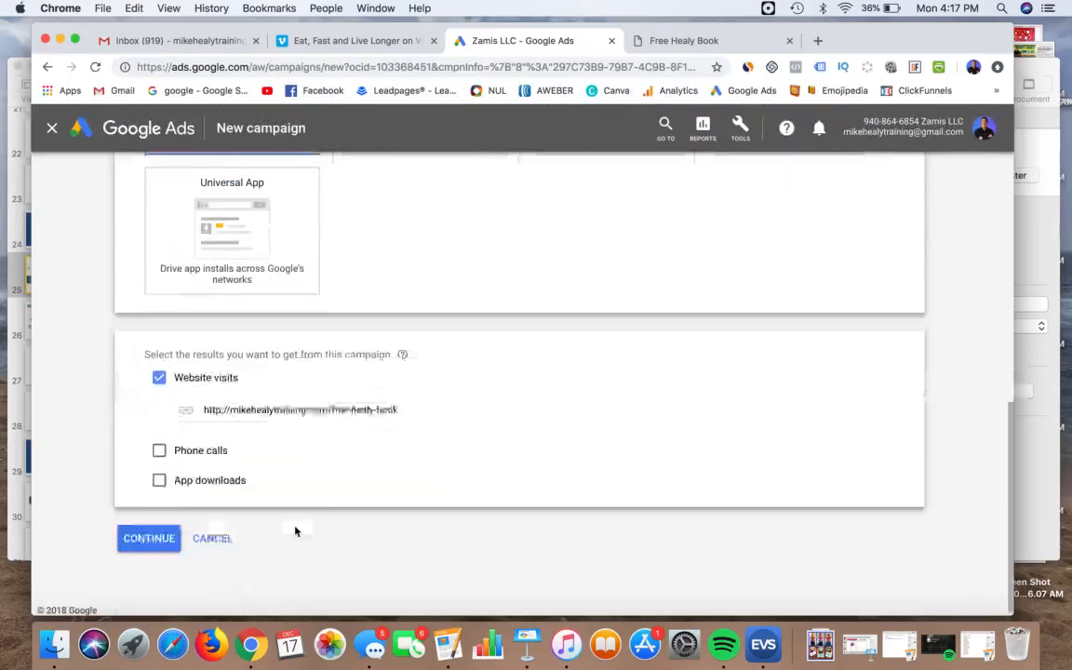
left_click(145, 538)
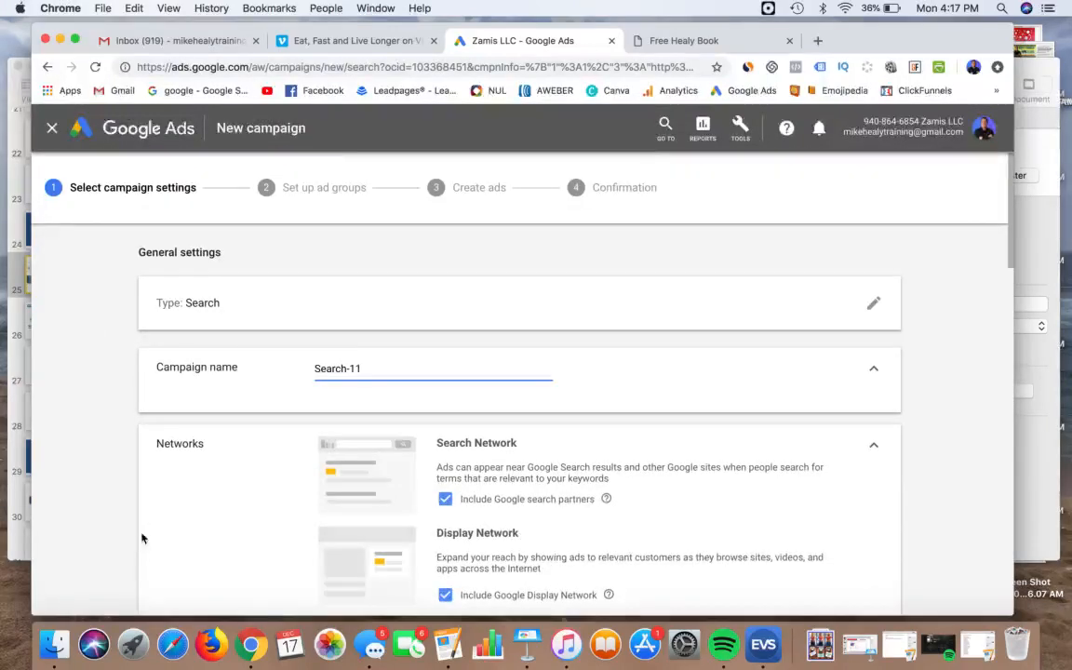
Name the campaign "MLM Book" in the general settings.
scroll(105, 364, "down", 2)
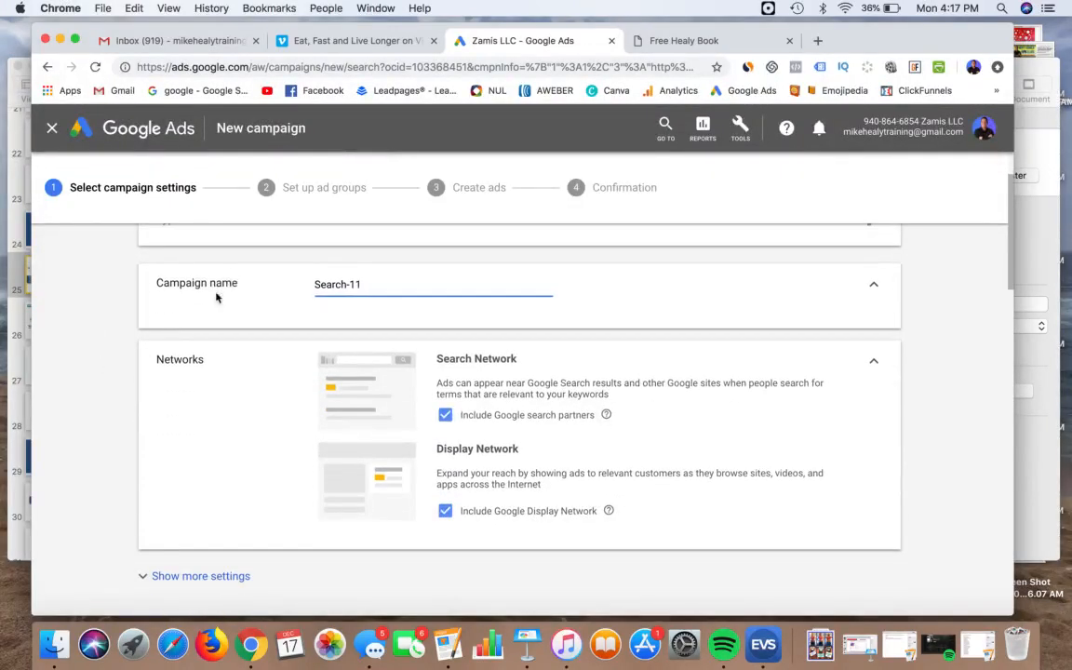
scroll(260, 294, "up", 1)
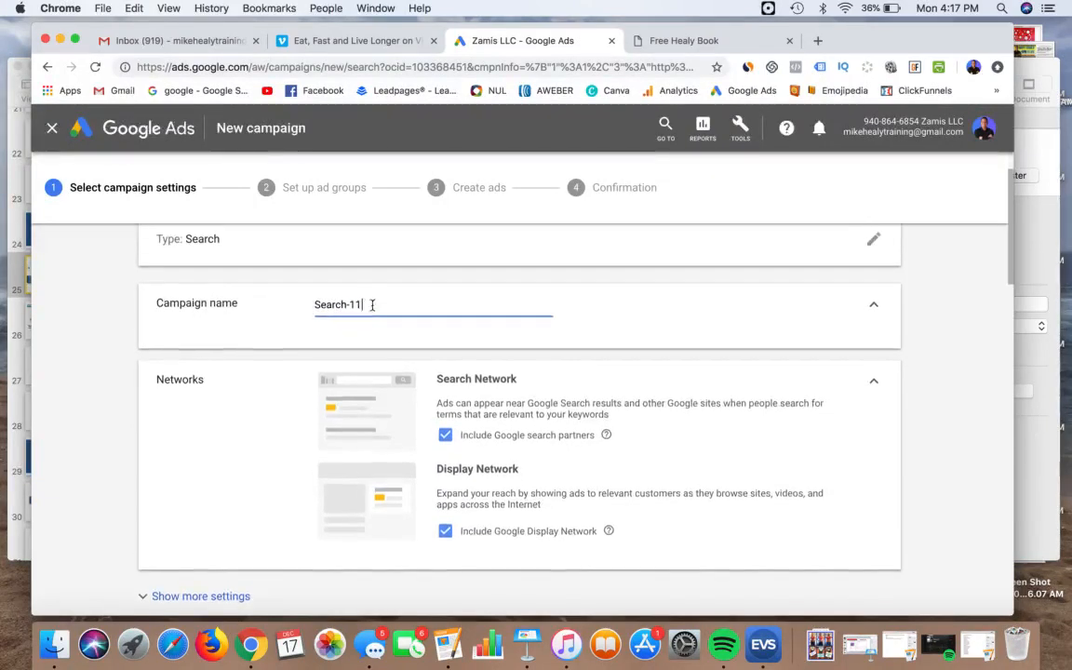
triple_click(372, 304)
type("MLM Book")
Review the help on Google search partners and the Display Network, and exclude the Google Display Network from the campaign.
scroll(270, 342, "down", 2)
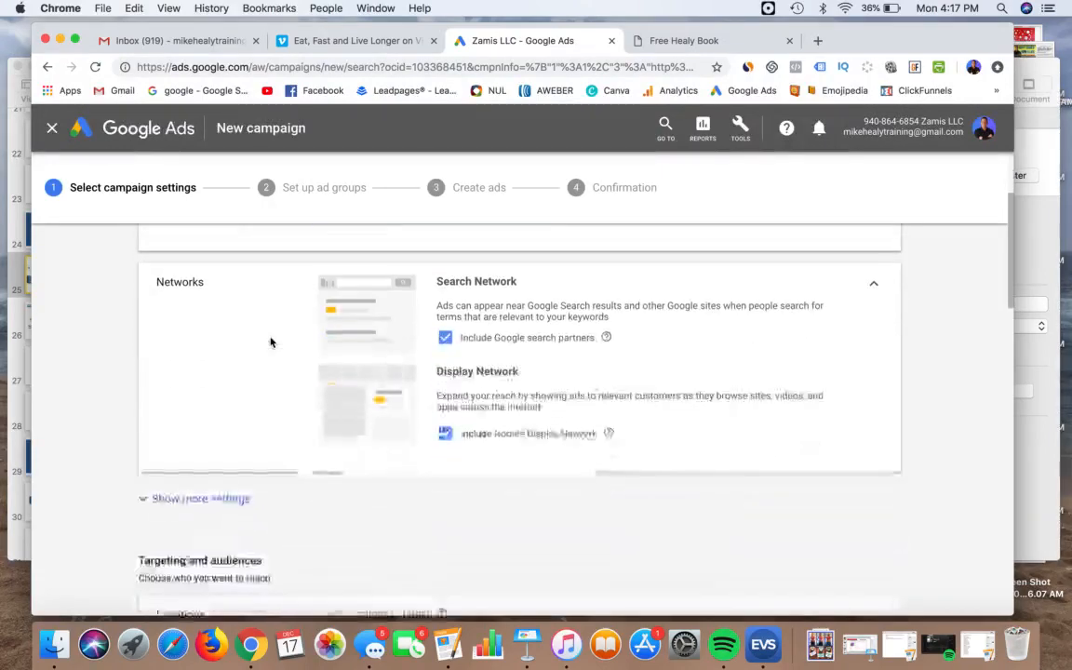
scroll(361, 323, "up", 2)
scroll(361, 323, "up", 5)
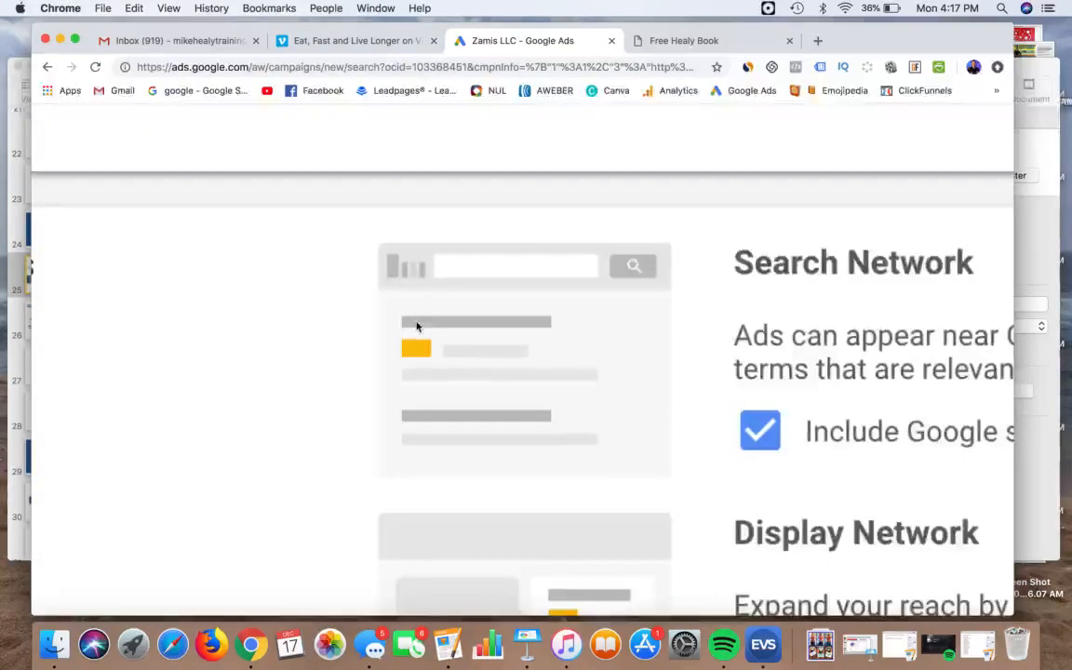
scroll(418, 326, "right", 4)
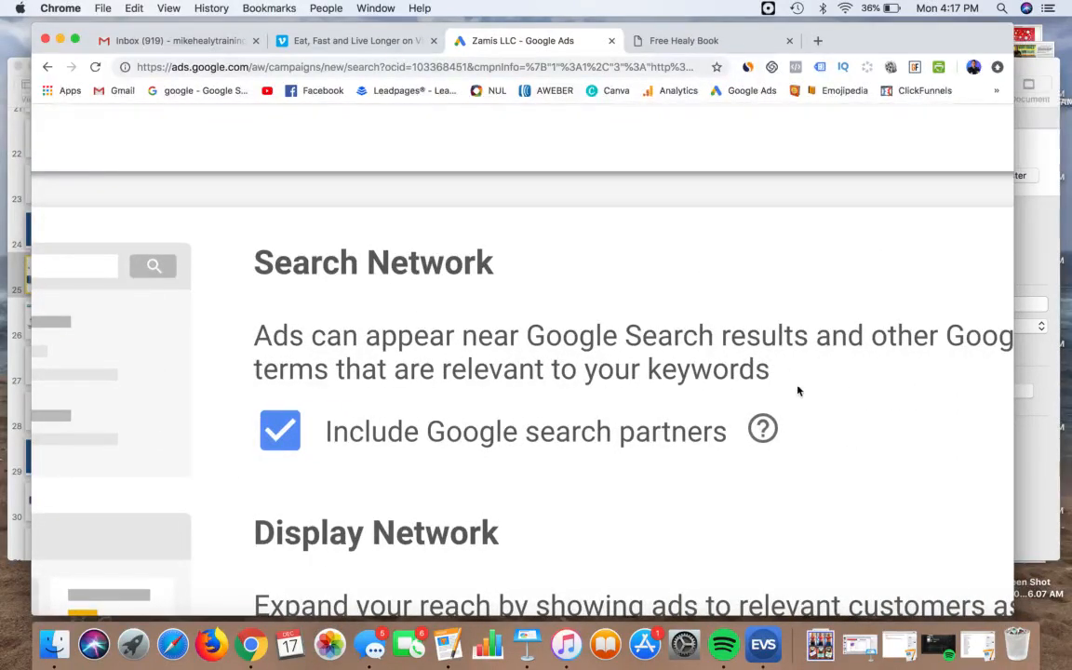
scroll(760, 430, "down", 5)
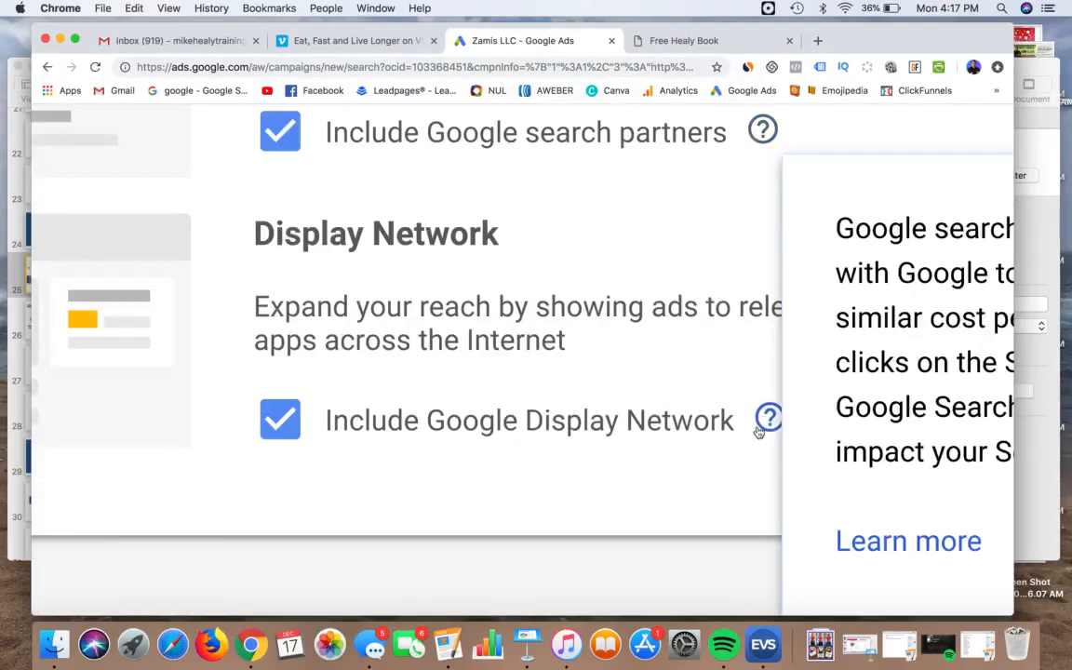
scroll(766, 419, "down", 5)
mouse_move(766, 419)
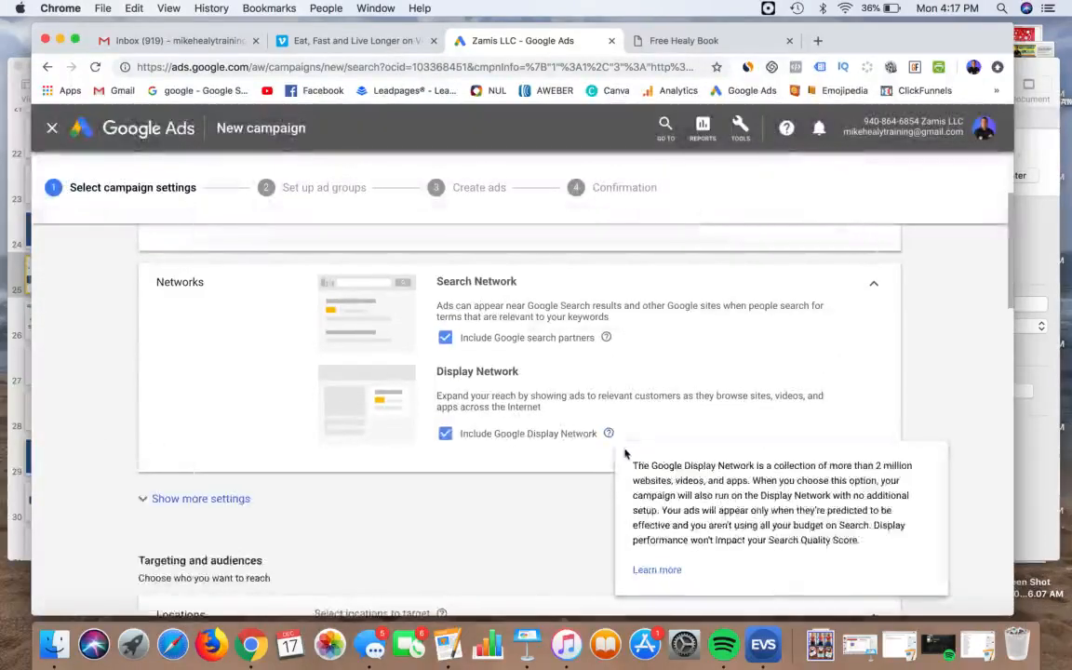
left_click(612, 436)
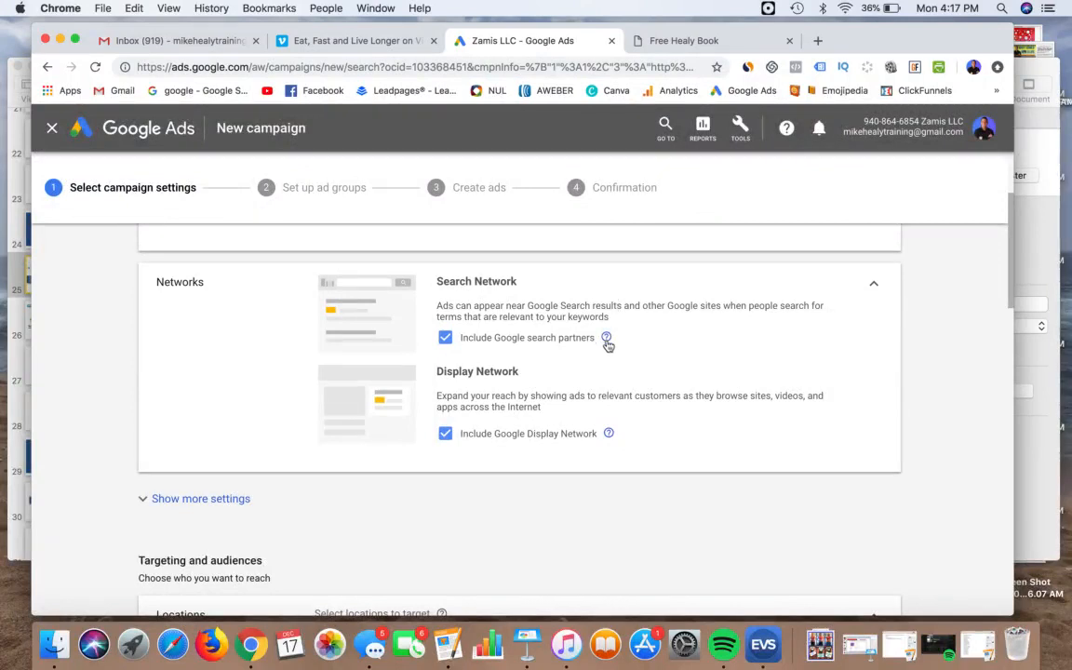
mouse_move(606, 337)
left_click(446, 436)
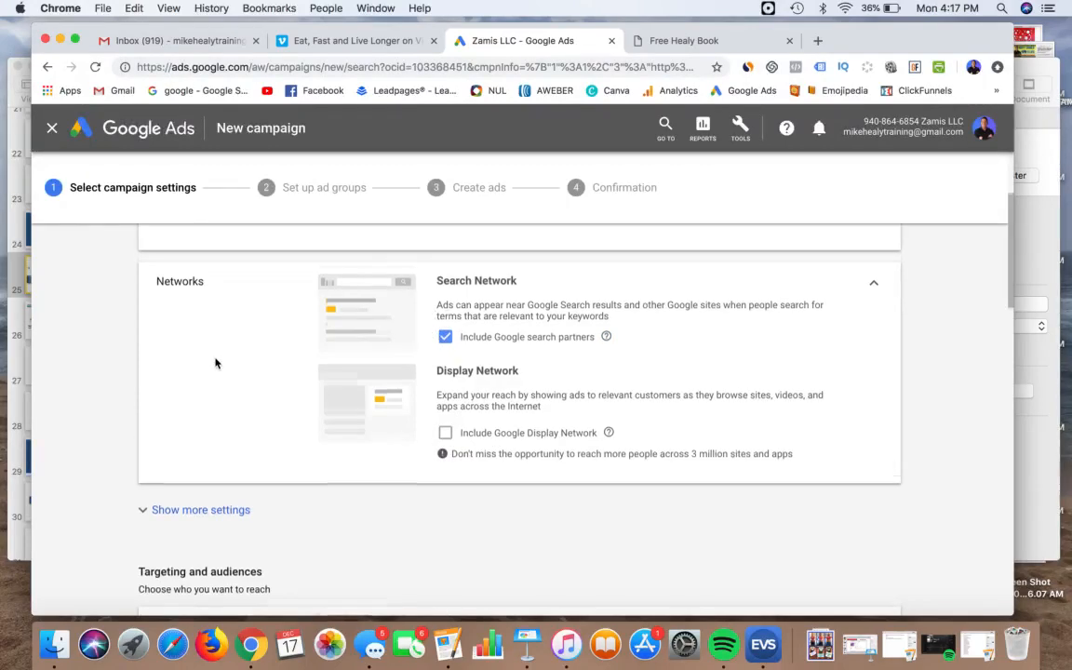
Check the additional campaign settings for dates, URL options and Dynamic Search Ads, and collapse them again.
scroll(216, 364, "down", 5)
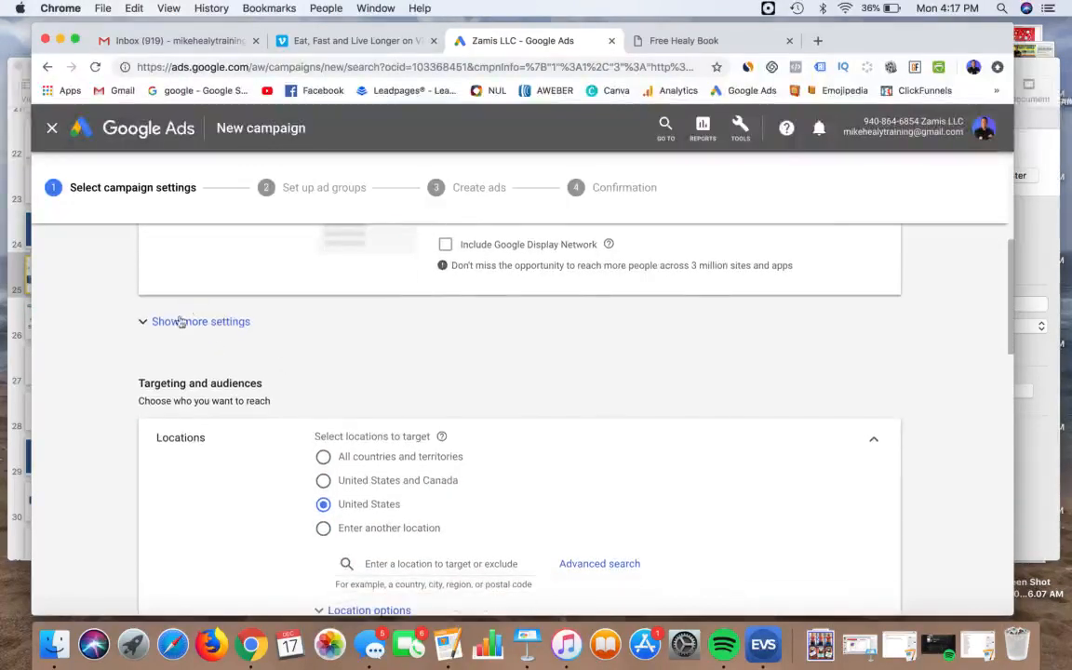
left_click(142, 323)
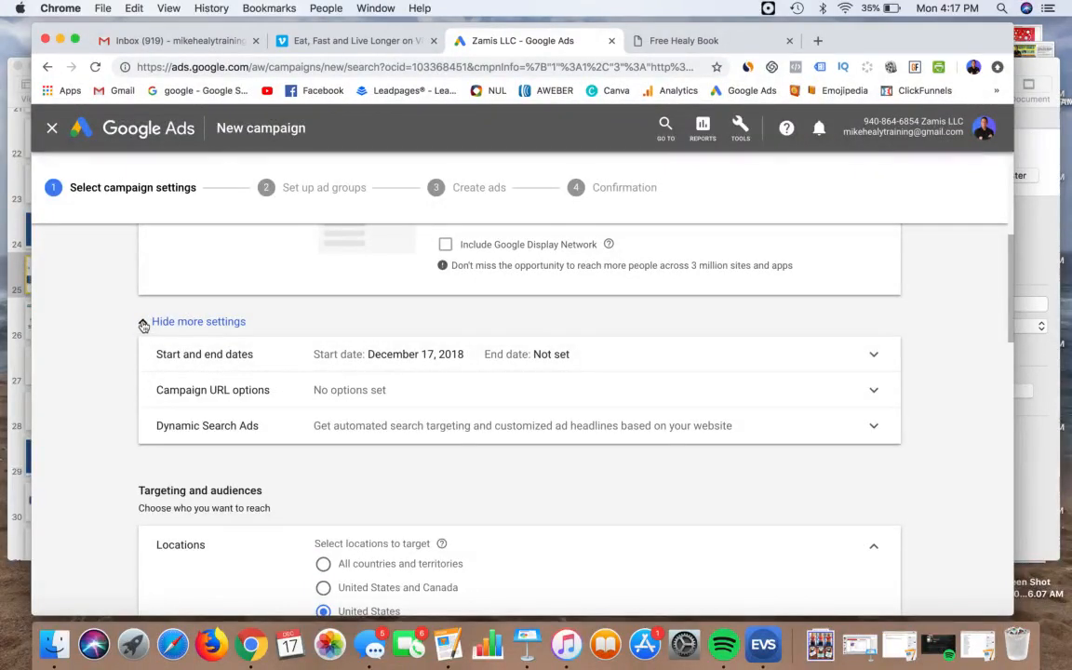
left_click(143, 323)
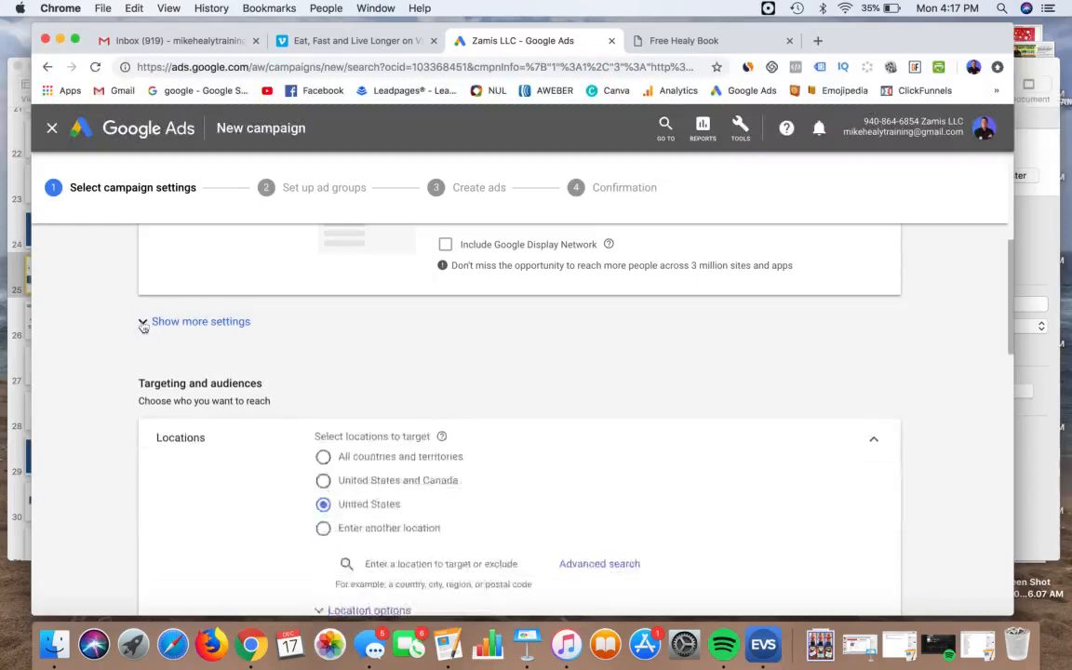
Review the location targeting choices, including the location search, for the campaign.
scroll(123, 332, "down", 1)
scroll(123, 332, "down", 2)
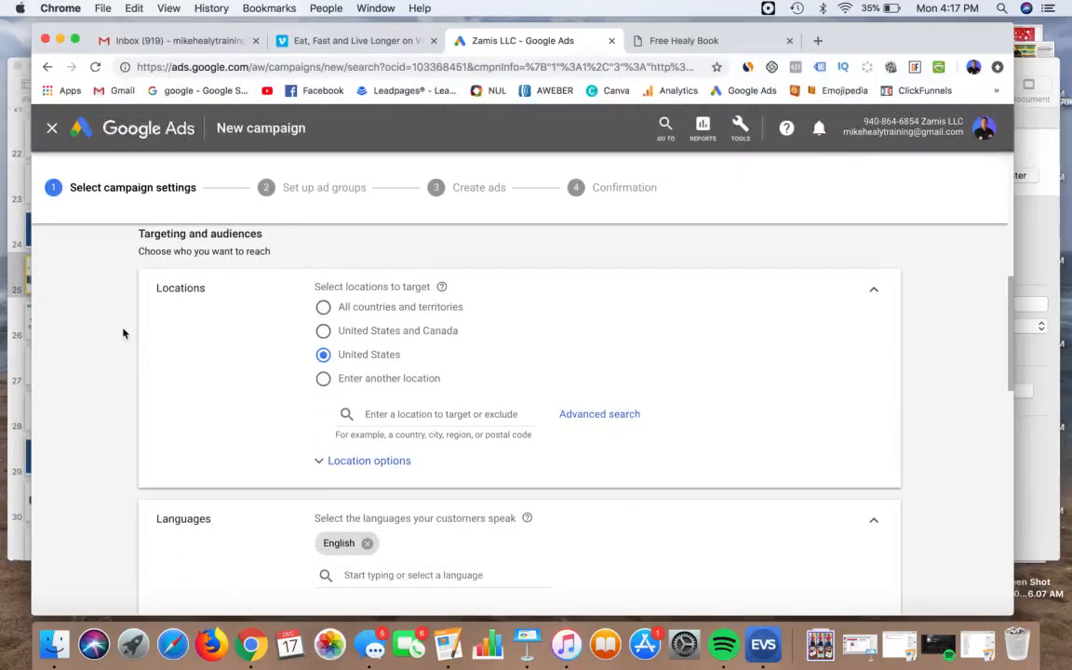
scroll(122, 332, "up", 1)
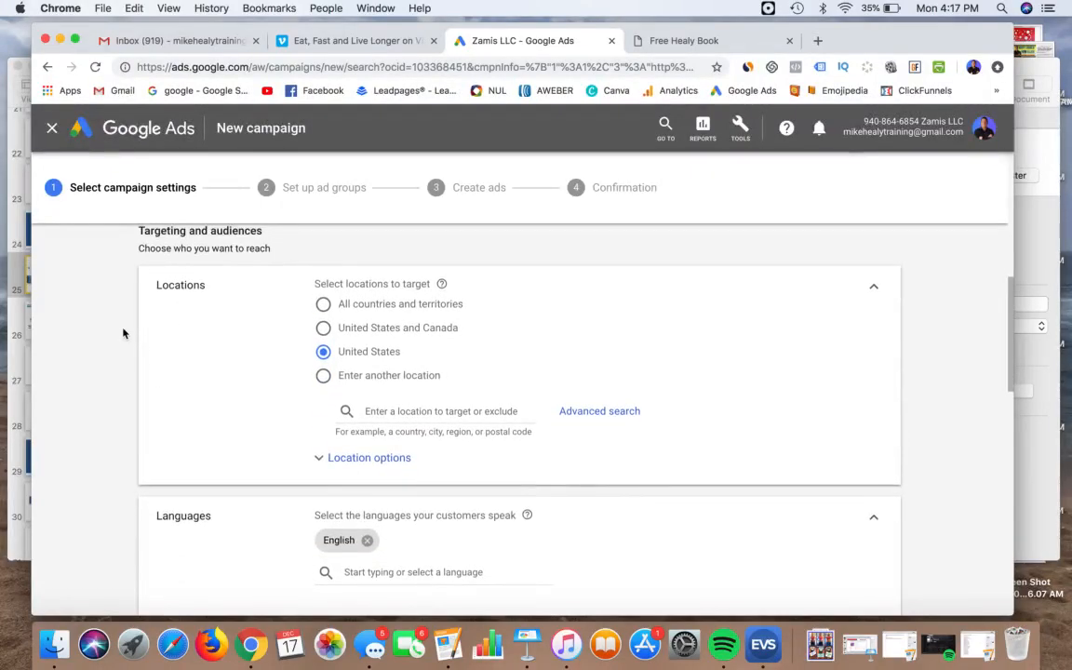
scroll(123, 332, "down", 1)
scroll(122, 332, "up", 1)
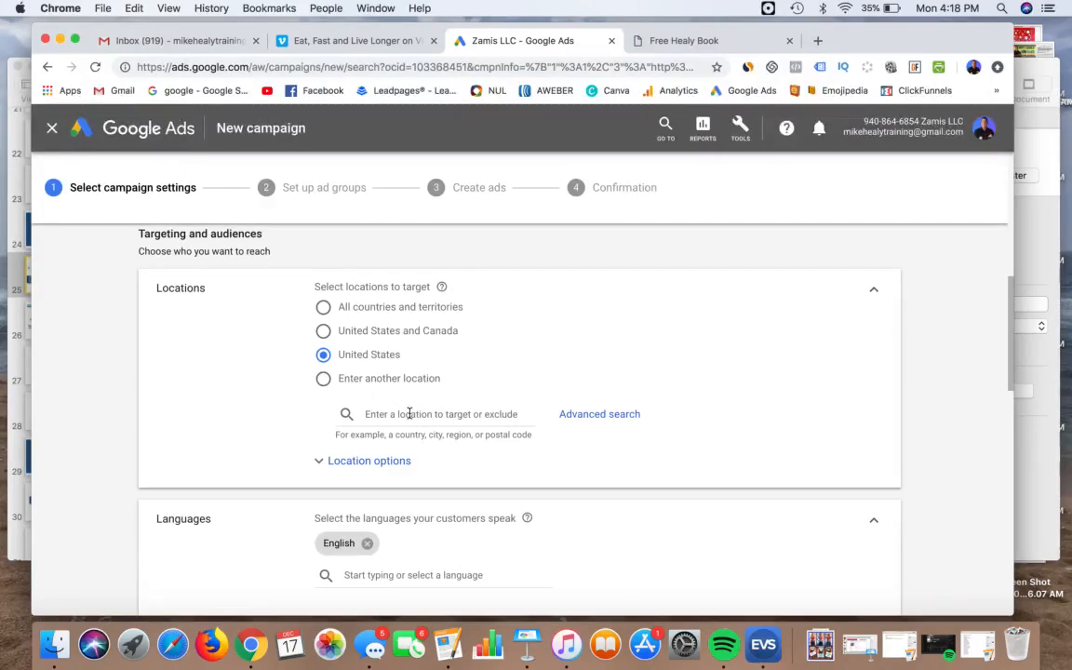
left_click(485, 433)
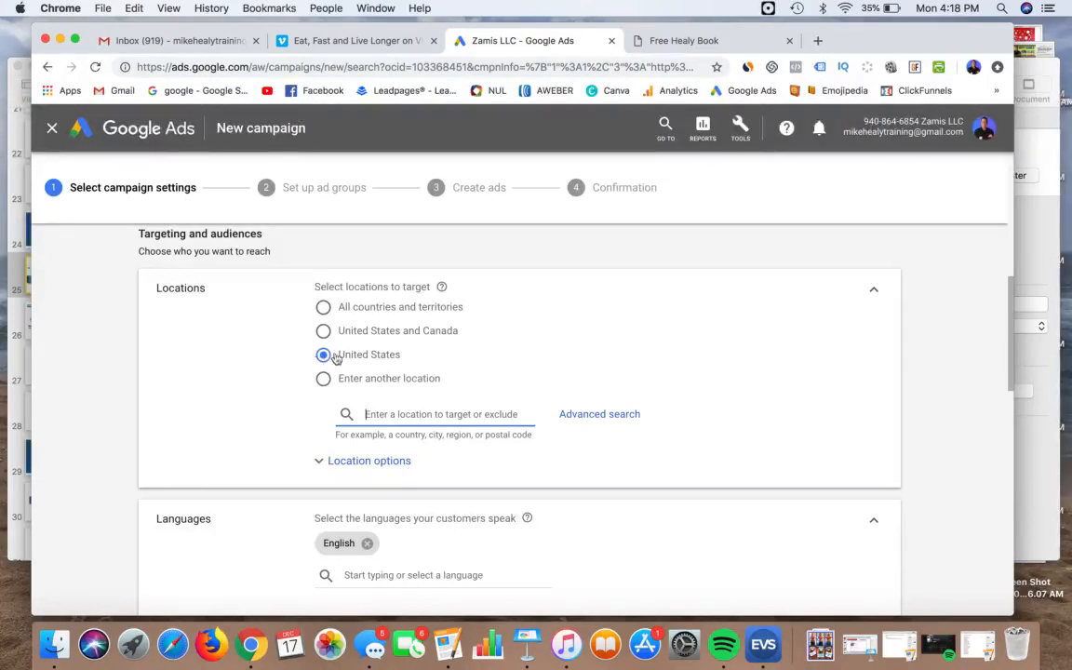
Look through the languages available for targeting and close the list with only English selected.
scroll(239, 370, "down", 3)
scroll(239, 371, "down", 1)
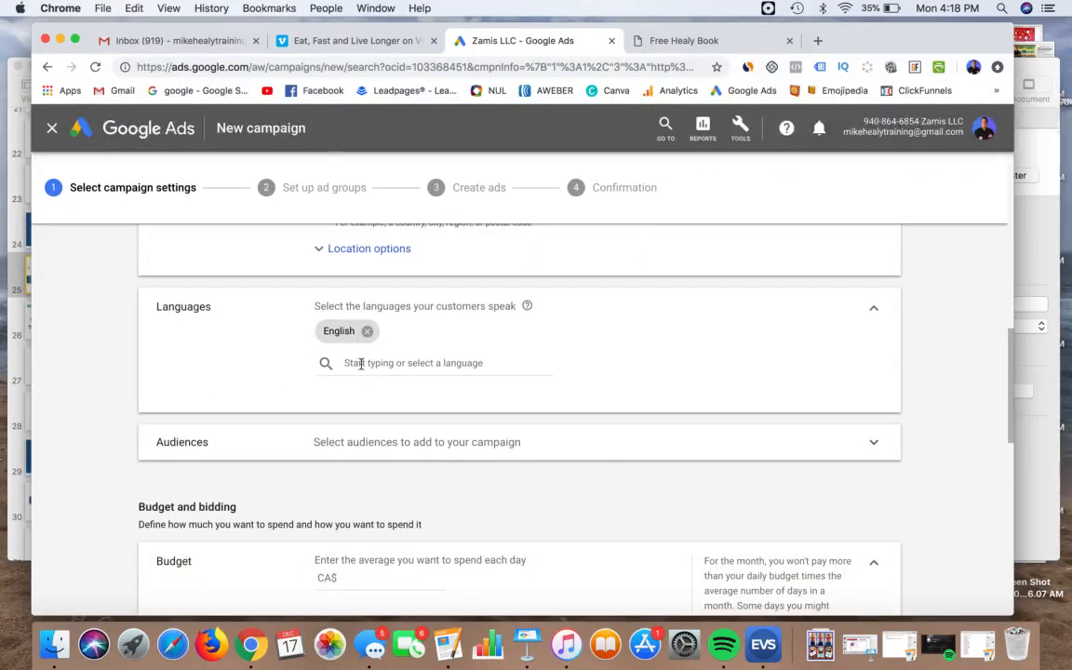
left_click(362, 363)
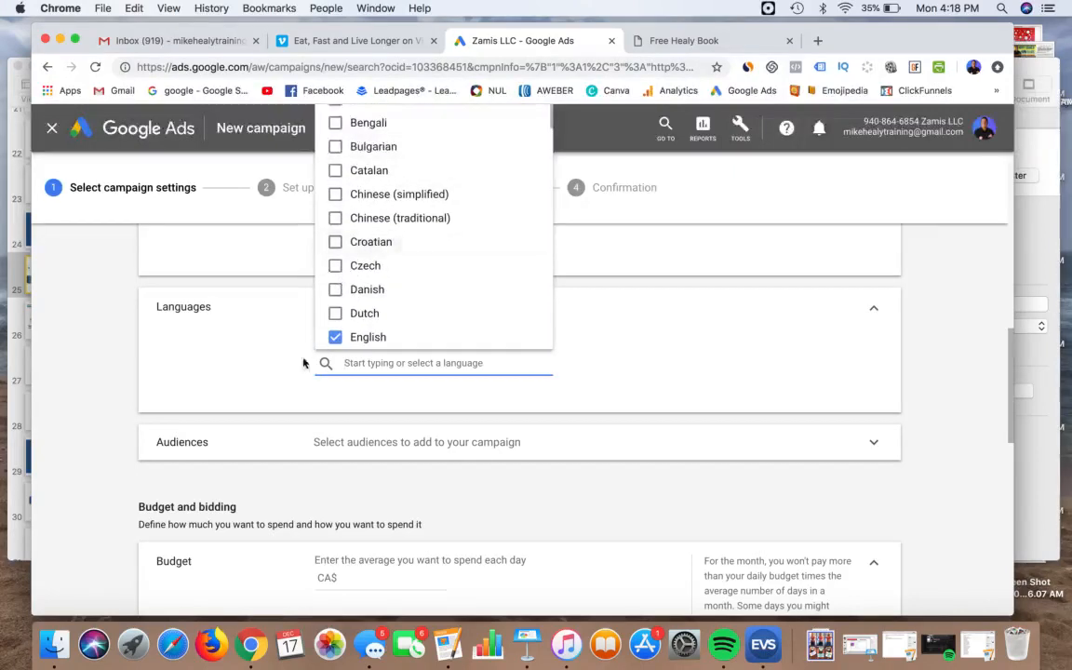
left_click(266, 349)
scroll(267, 353, "down", 1)
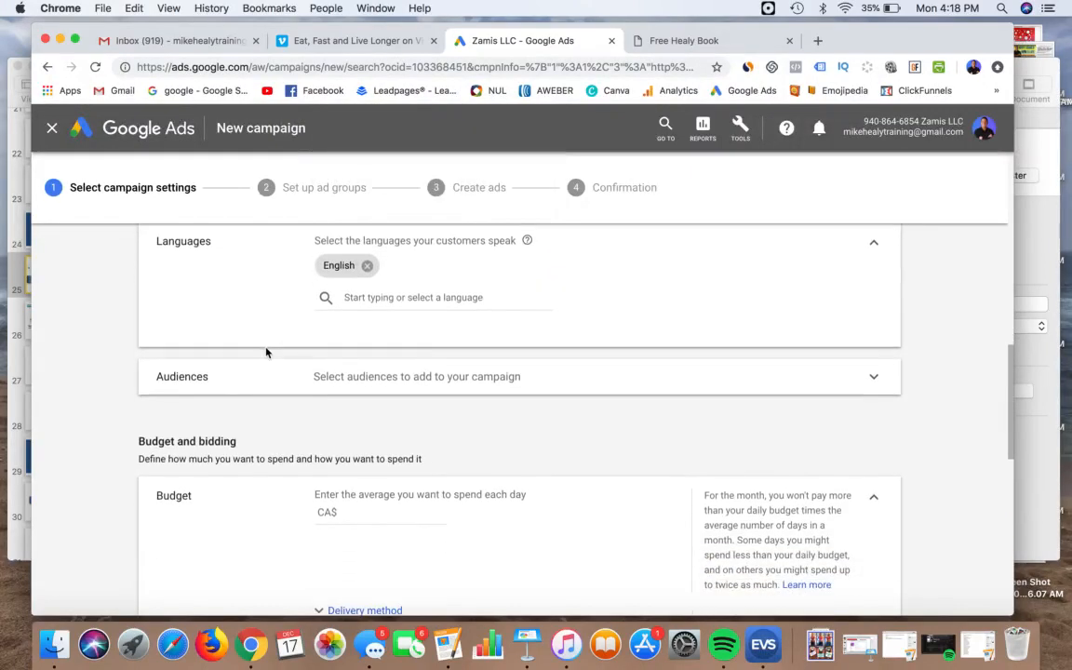
Examine the audience categories and the help on audiences, and collapse the section without selecting any.
scroll(264, 311, "down", 2)
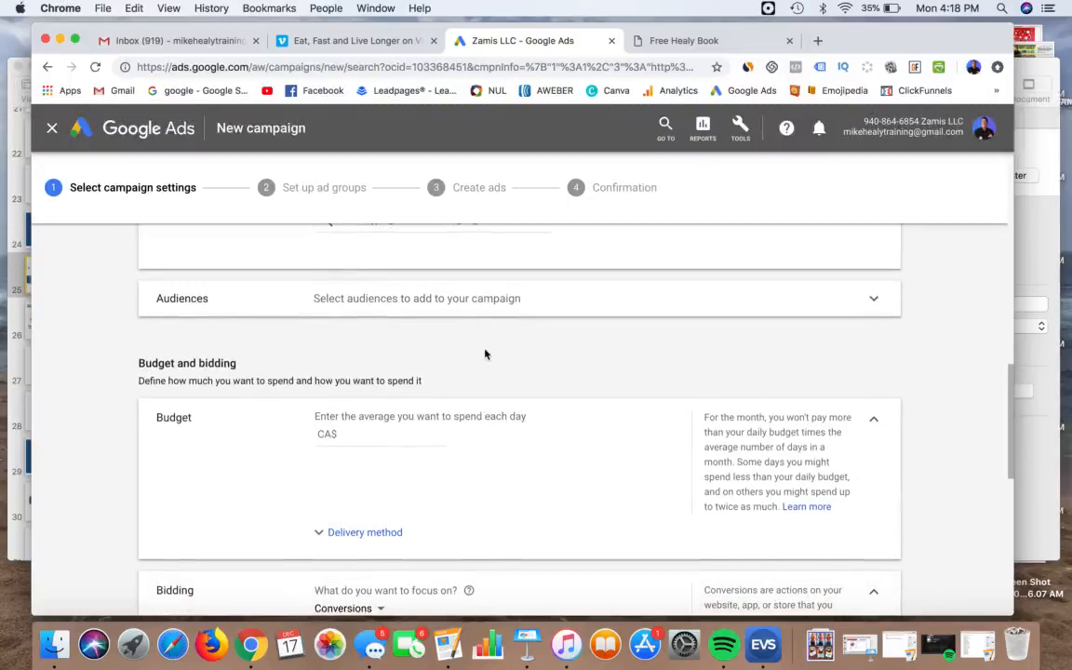
scroll(485, 354, "down", 1)
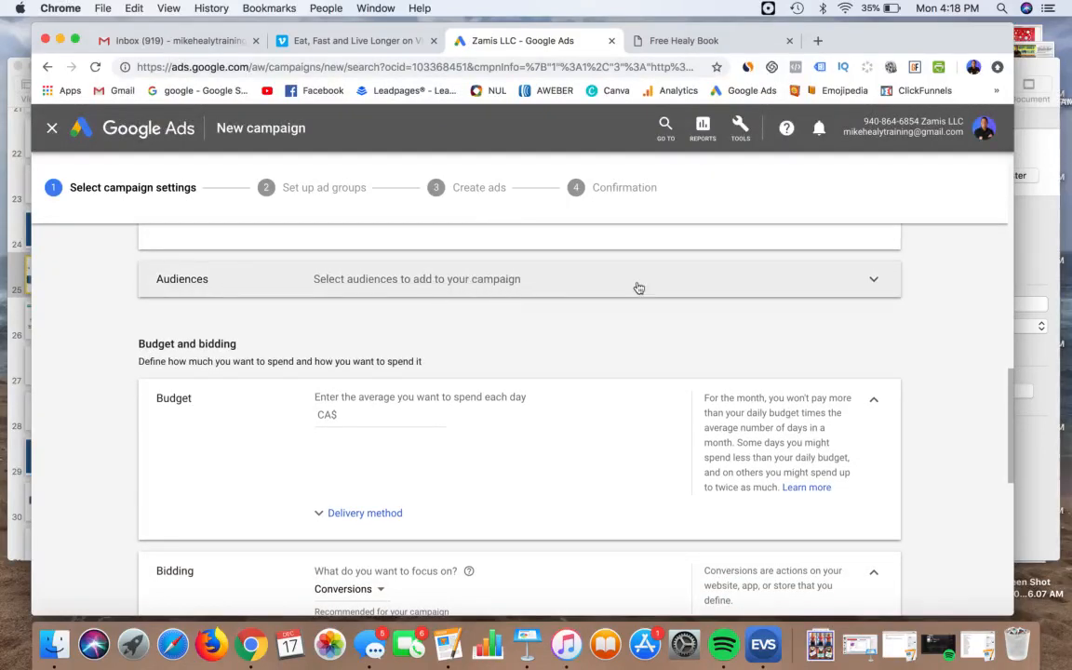
left_click(871, 284)
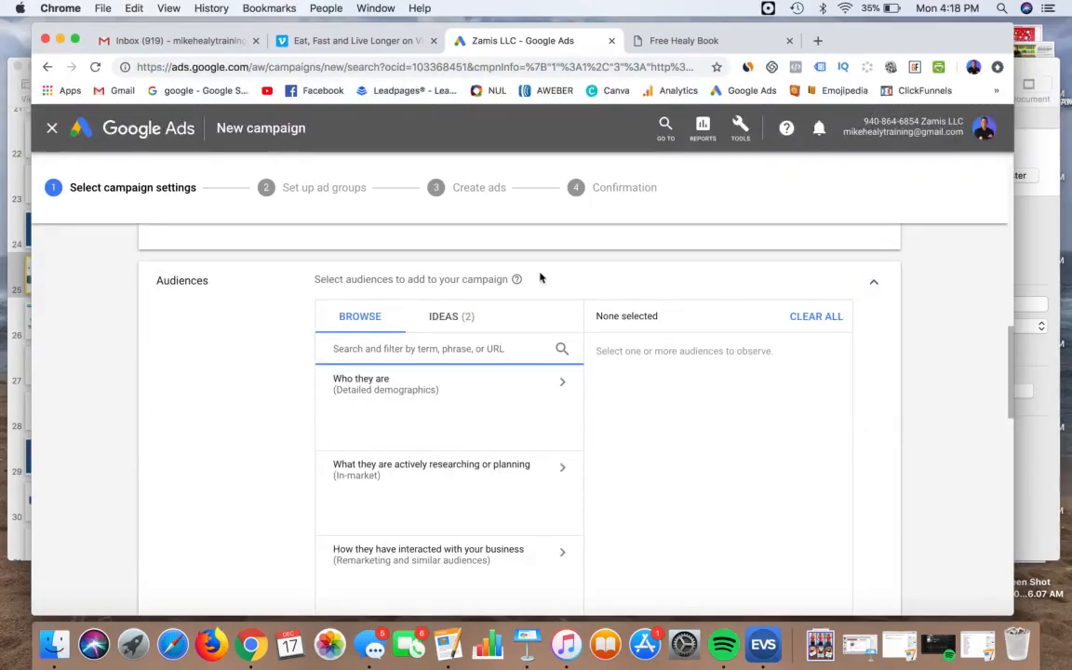
mouse_move(518, 281)
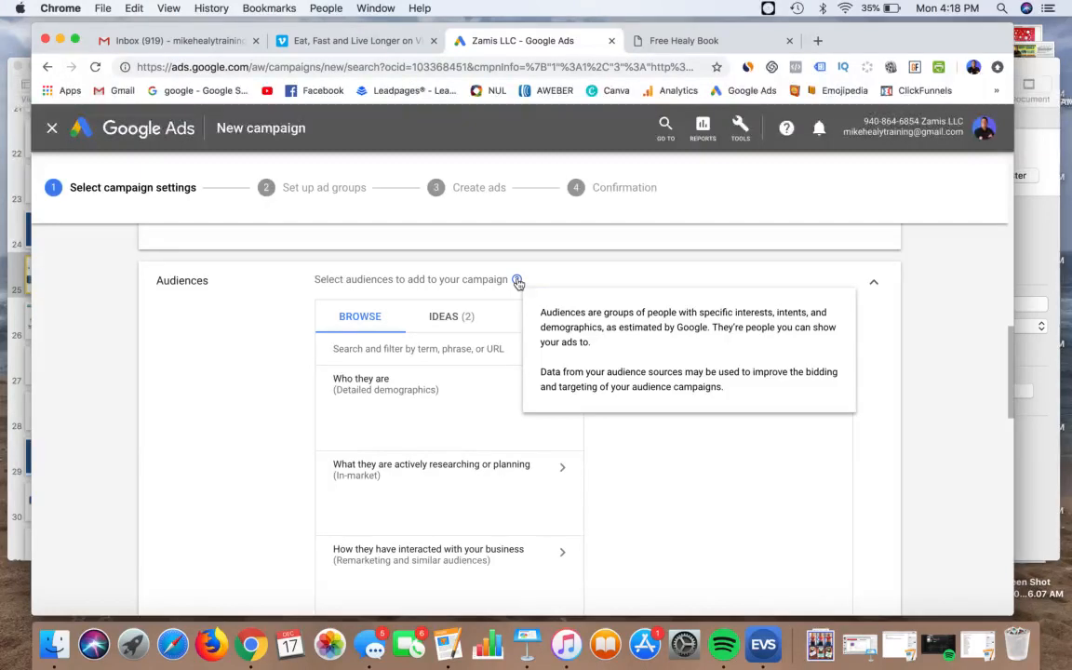
scroll(413, 398, "down", 1)
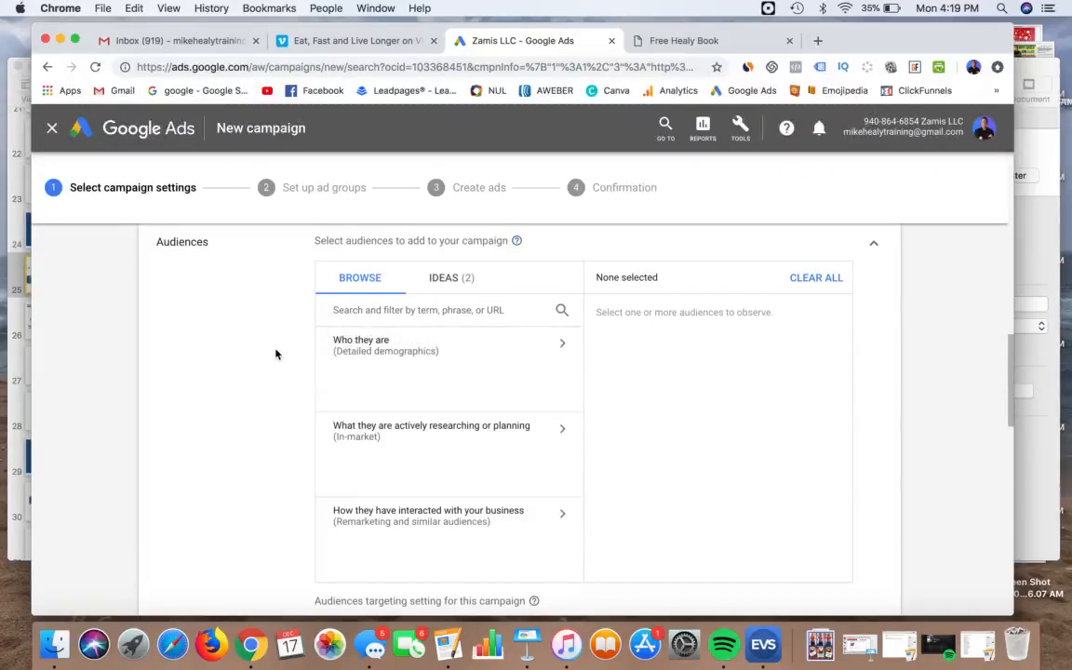
scroll(652, 305, "up", 1)
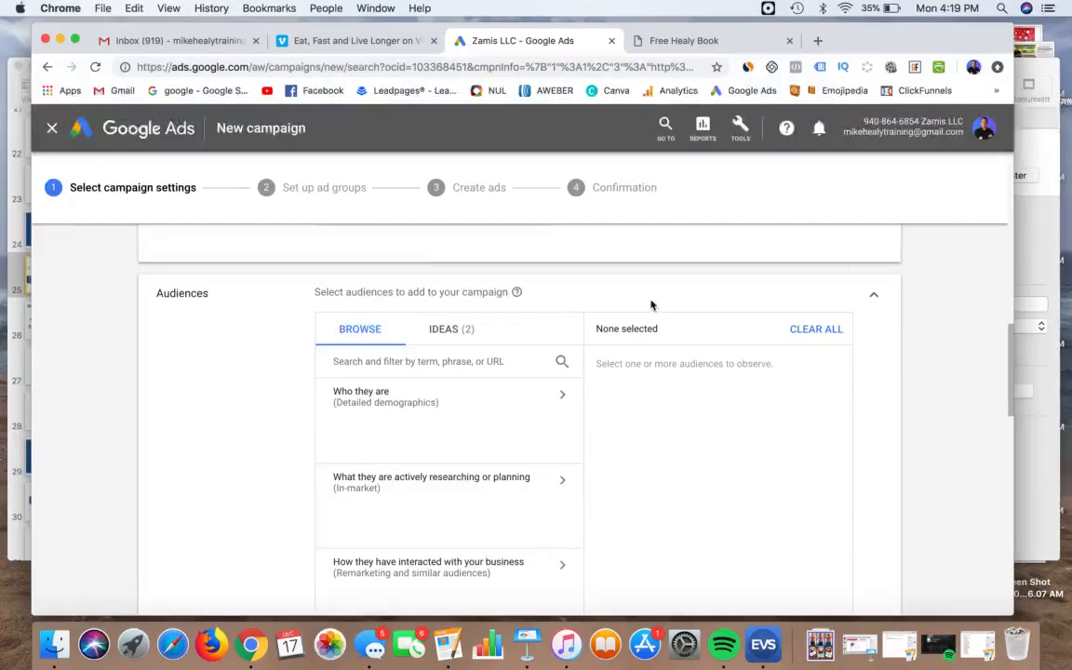
left_click(876, 298)
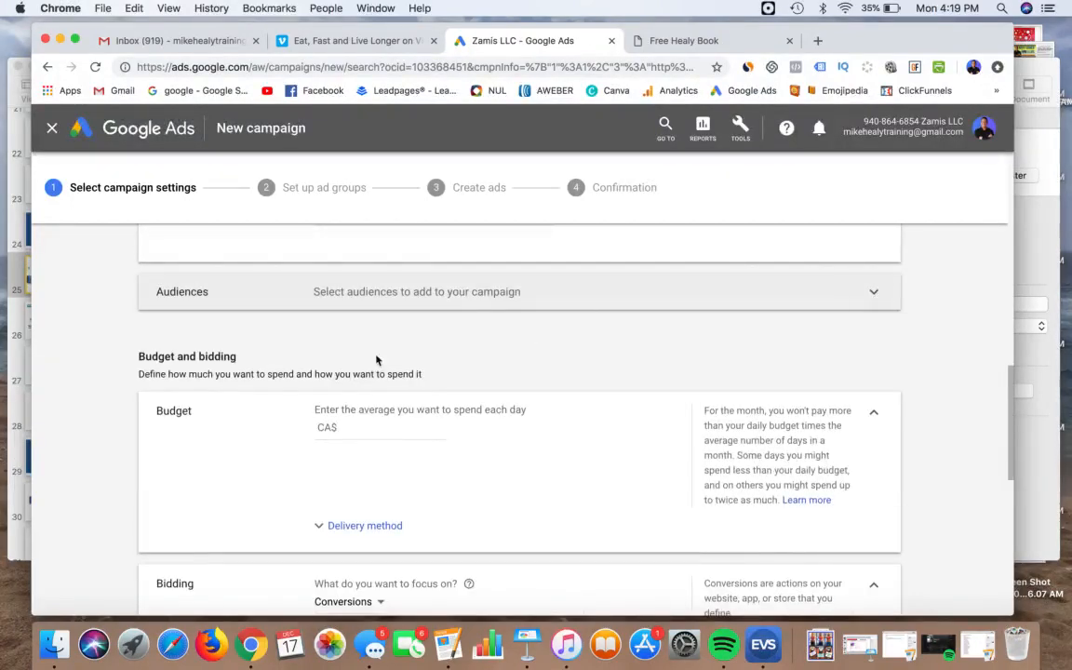
Set the campaign's average daily budget to CA$5.
scroll(280, 359, "down", 1)
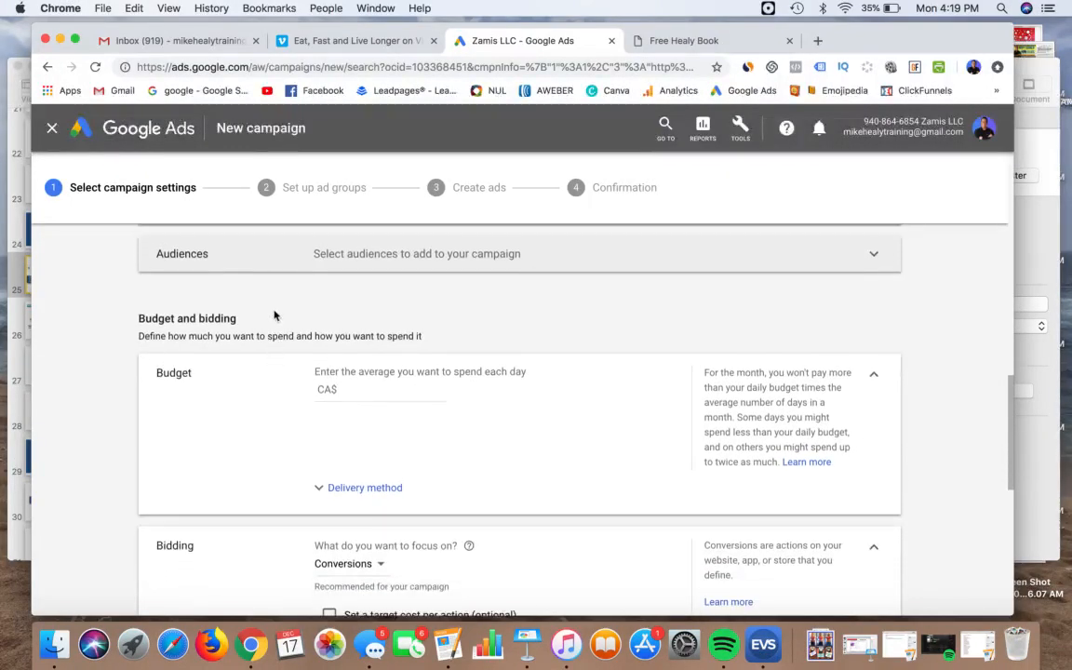
scroll(275, 314, "down", 1)
scroll(275, 313, "up", 2)
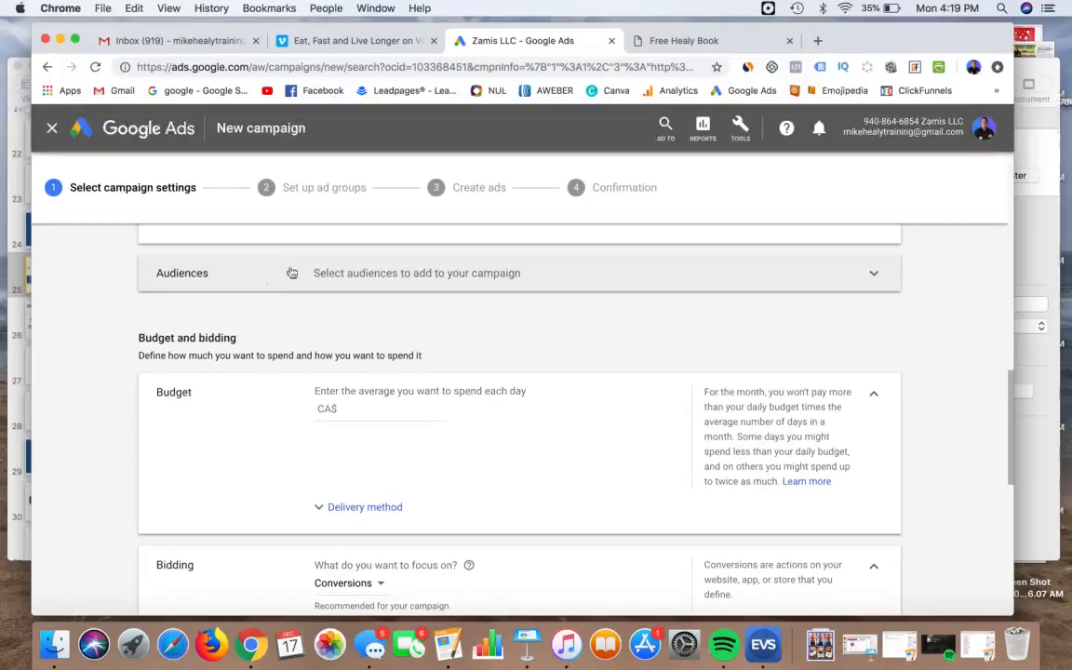
scroll(271, 321, "down", 2)
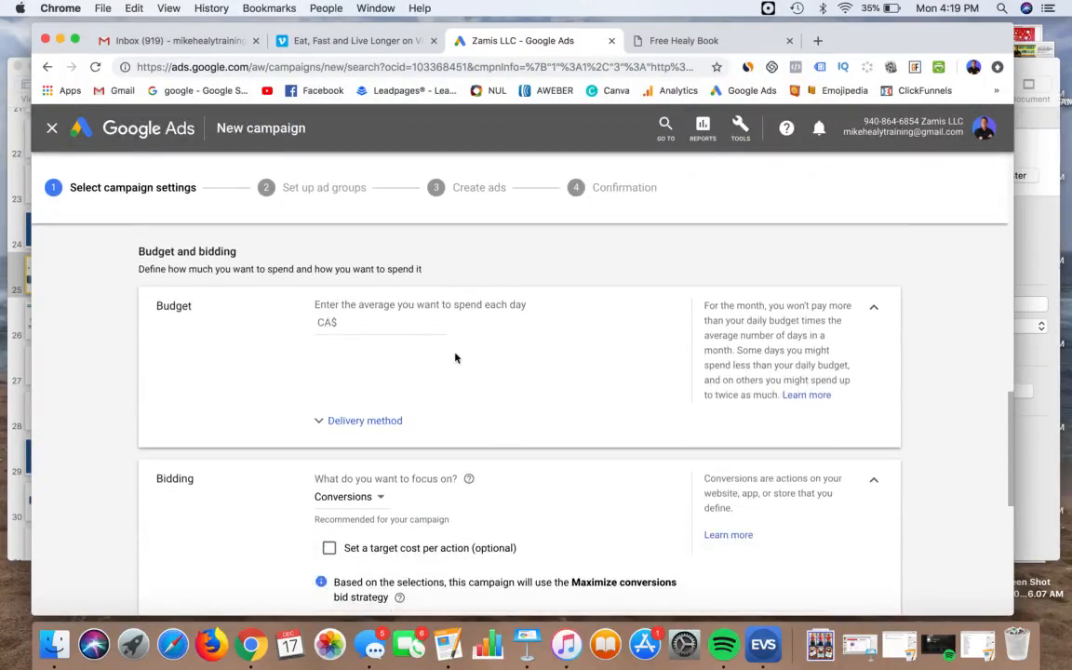
left_click(421, 323)
type("5")
left_click(279, 373)
scroll(274, 356, "down", 3)
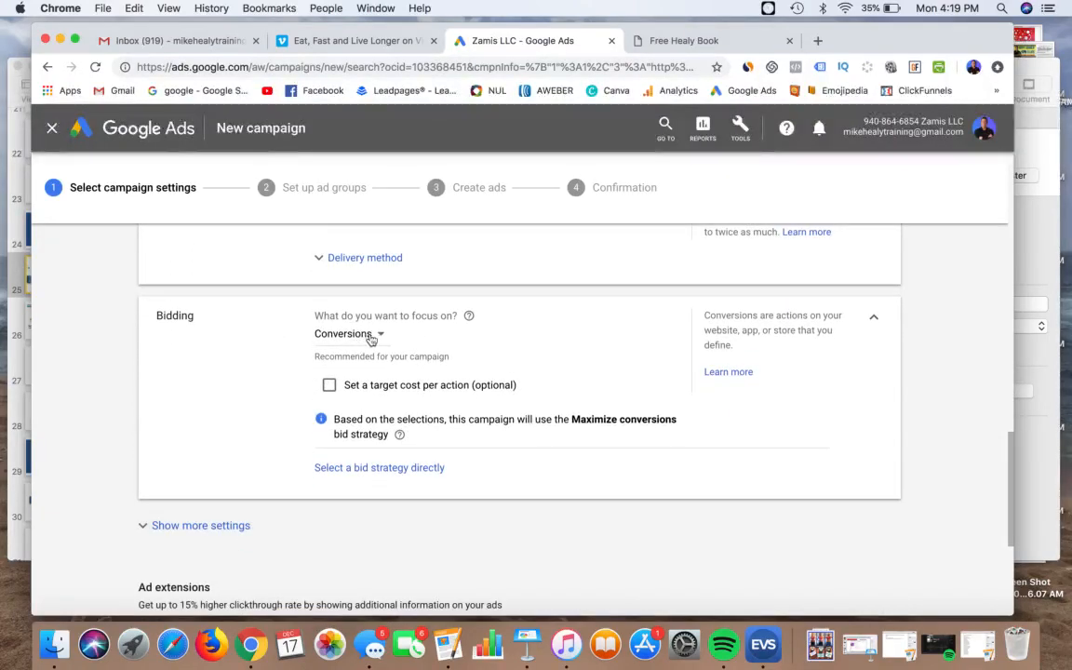
Review the bidding focus options, such as Clicks and Impression share, and leave the focus on Conversions.
left_click(379, 336)
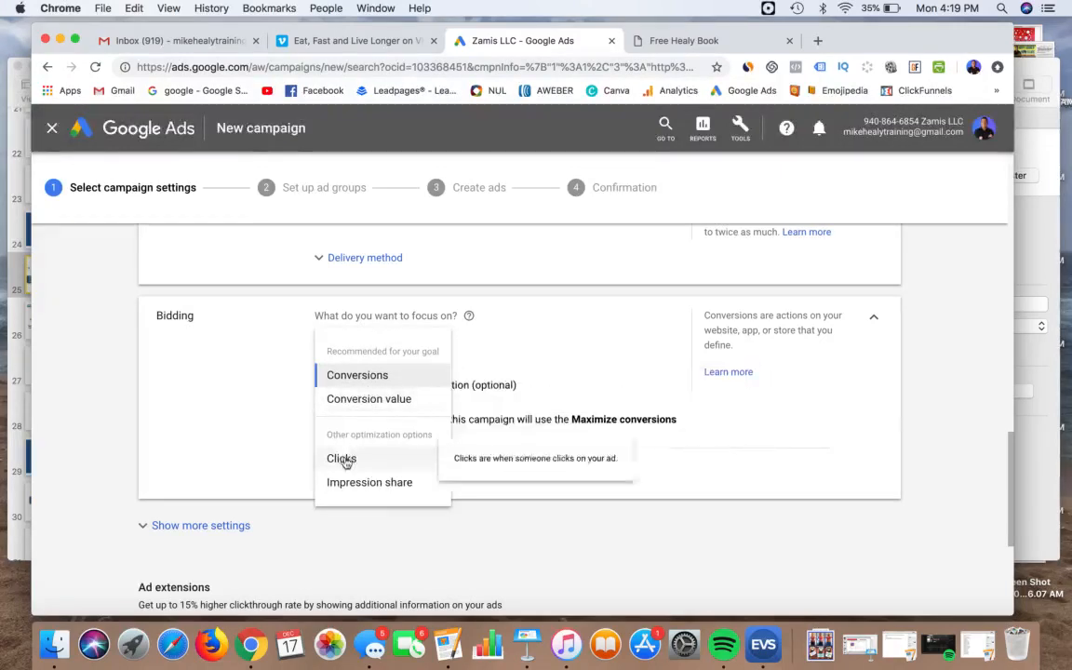
left_click(286, 383)
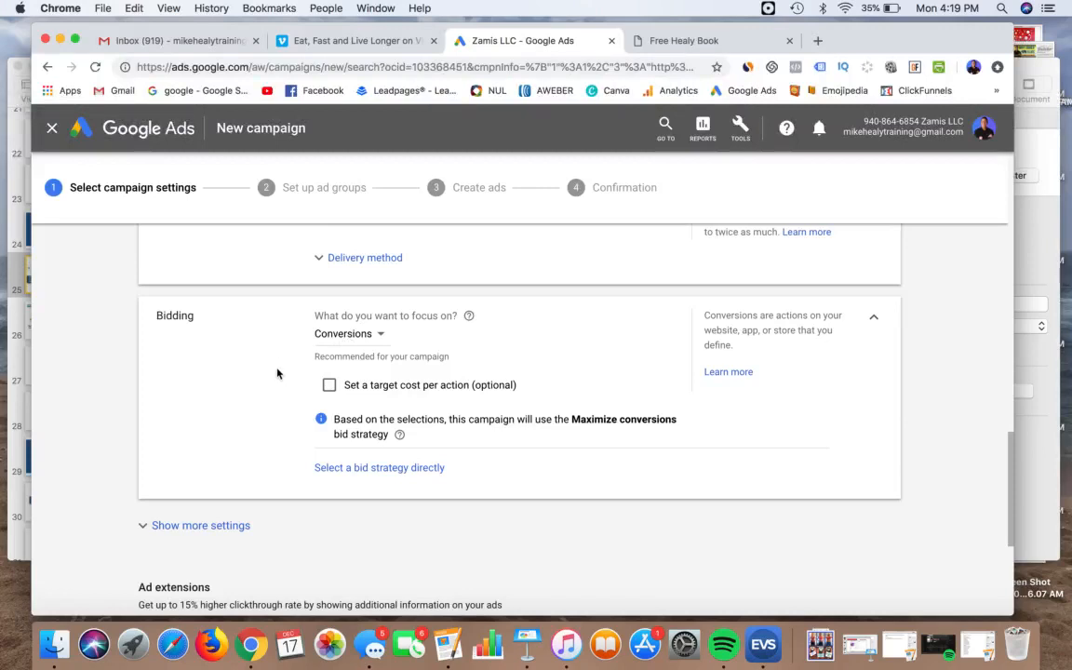
scroll(277, 374, "down", 1)
scroll(276, 371, "down", 2)
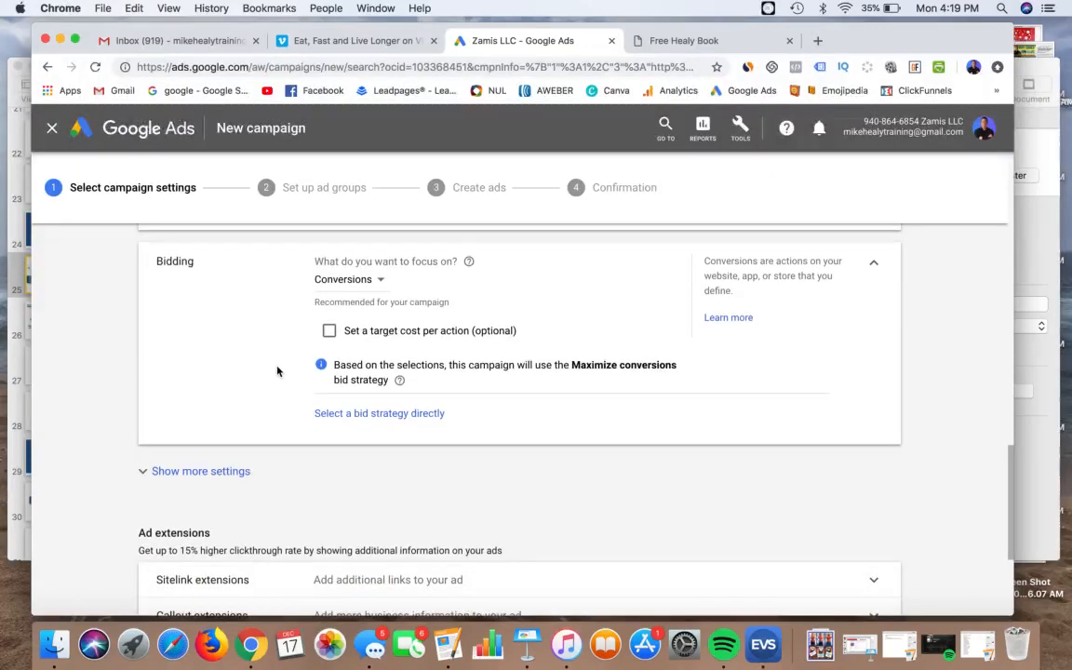
Review the existing sitelink extensions, and save the campaign settings without adding any ad extension to continue to the ad groups.
scroll(276, 372, "down", 9)
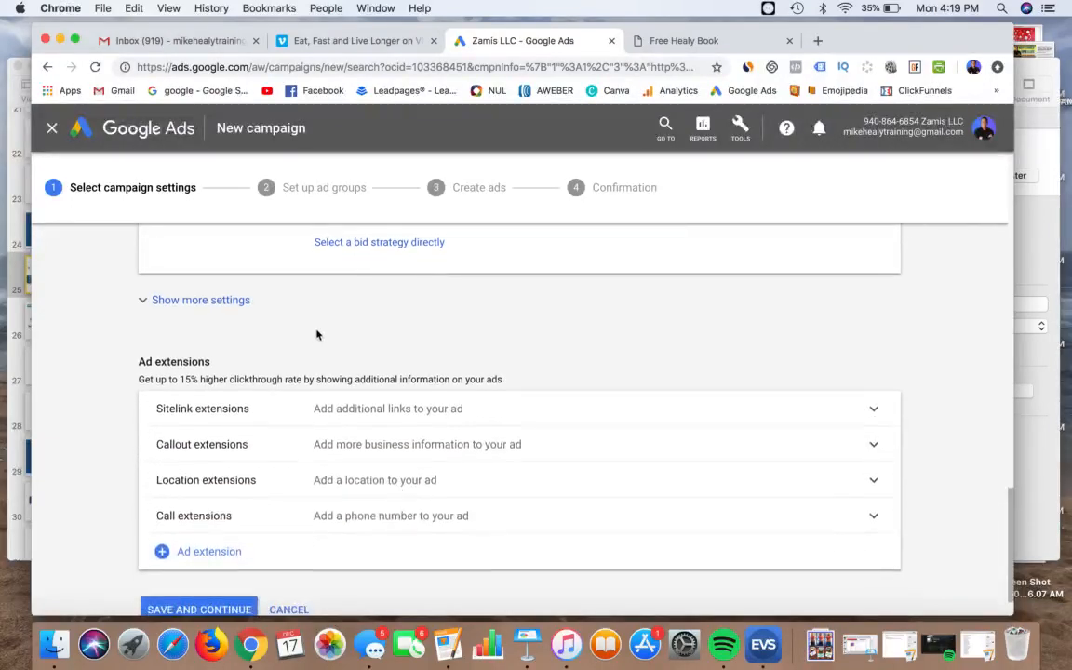
scroll(325, 328, "down", 2)
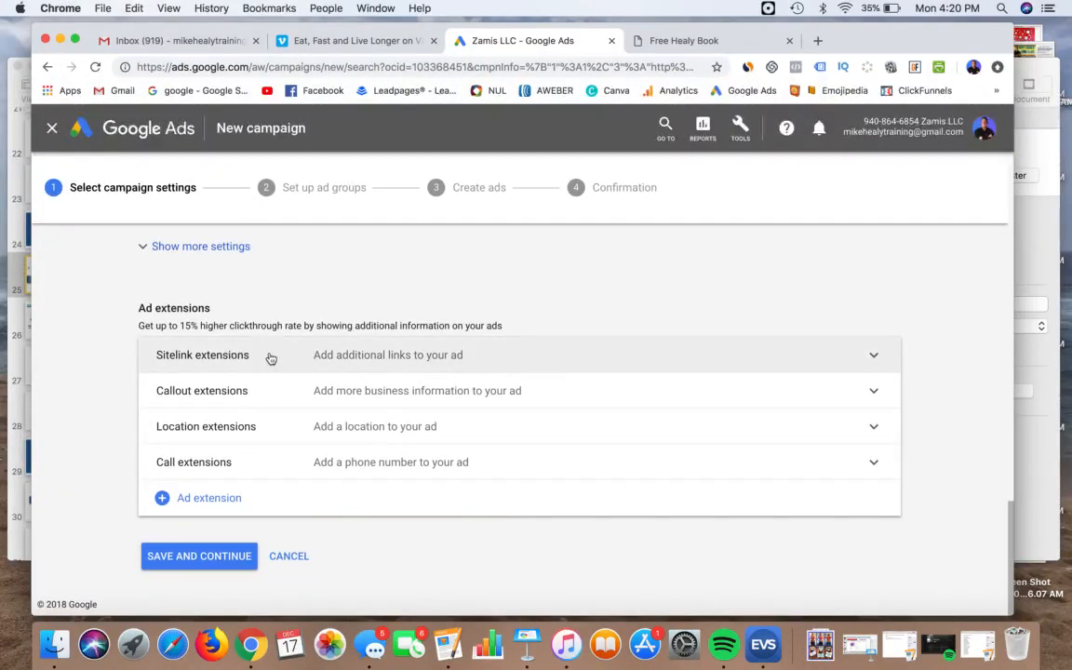
left_click(873, 359)
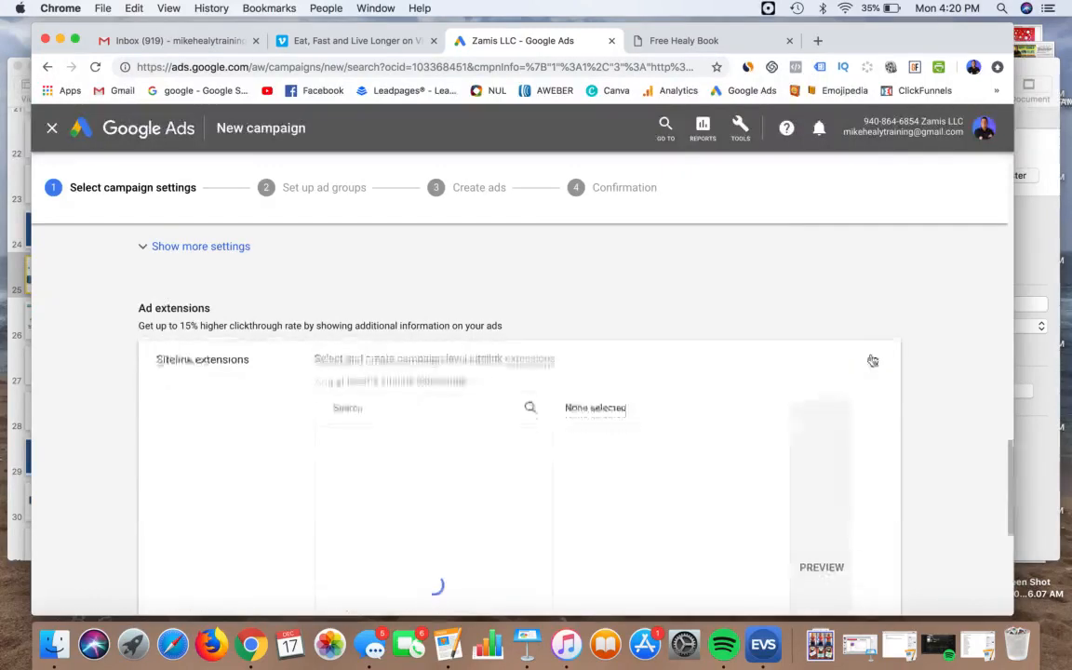
scroll(252, 441, "up", 2)
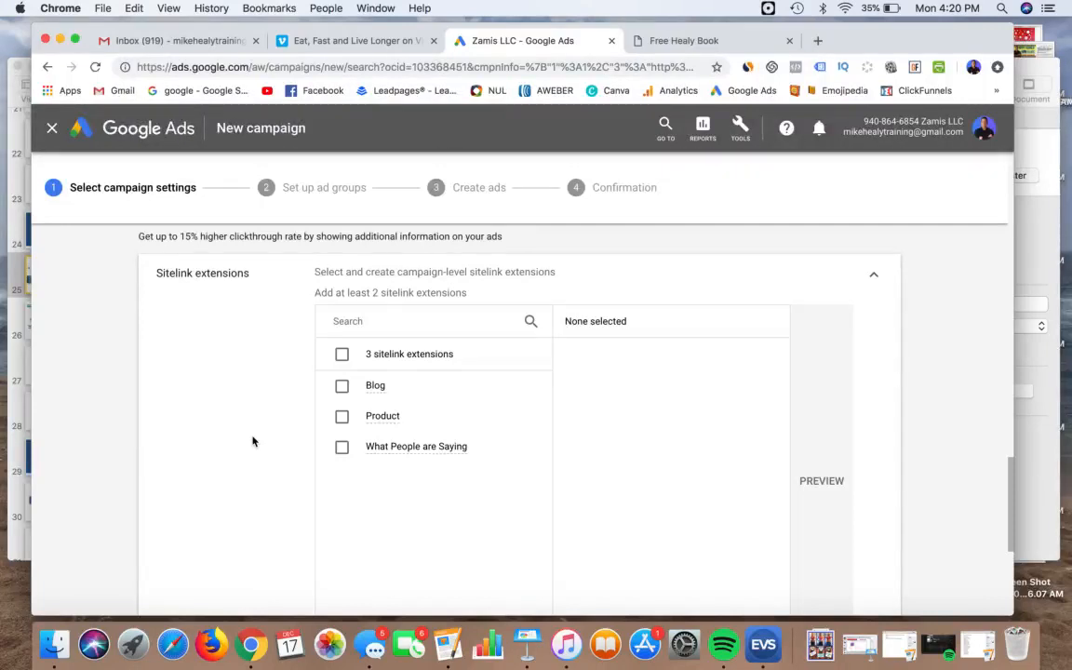
left_click(875, 277)
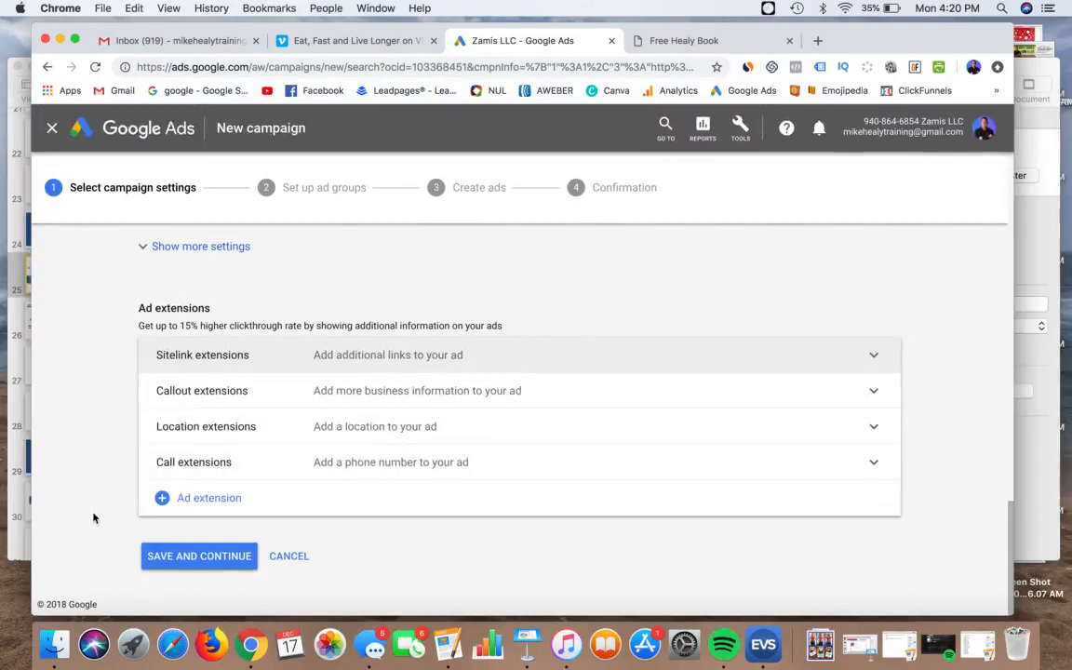
left_click(183, 557)
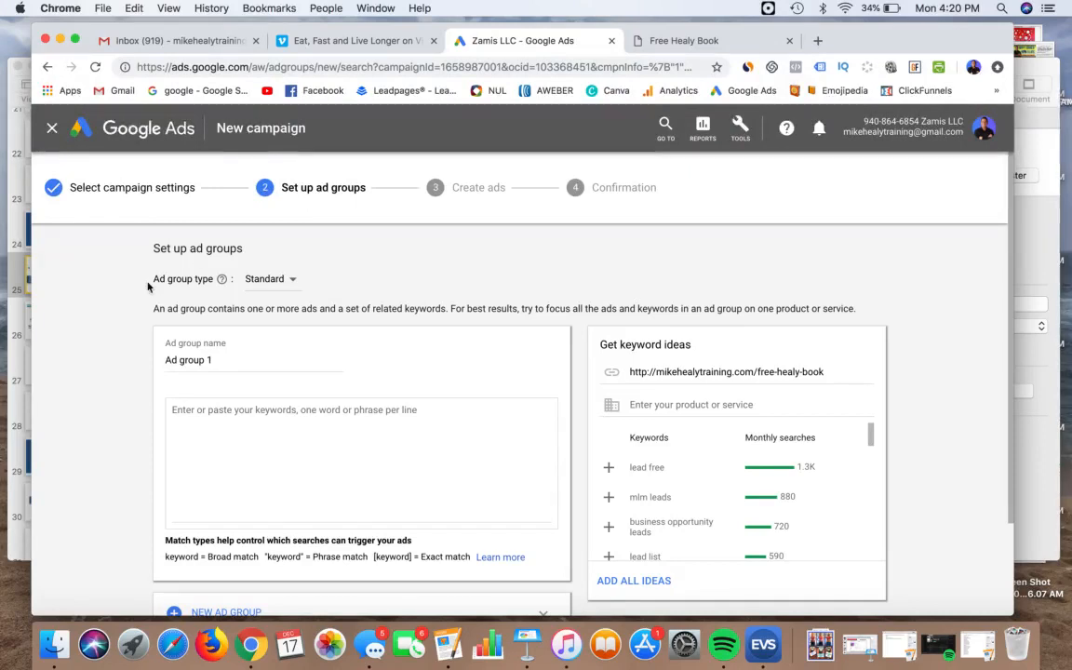
Name the first ad group "Ad group 1 KEYWORDS".
scroll(129, 302, "down", 1)
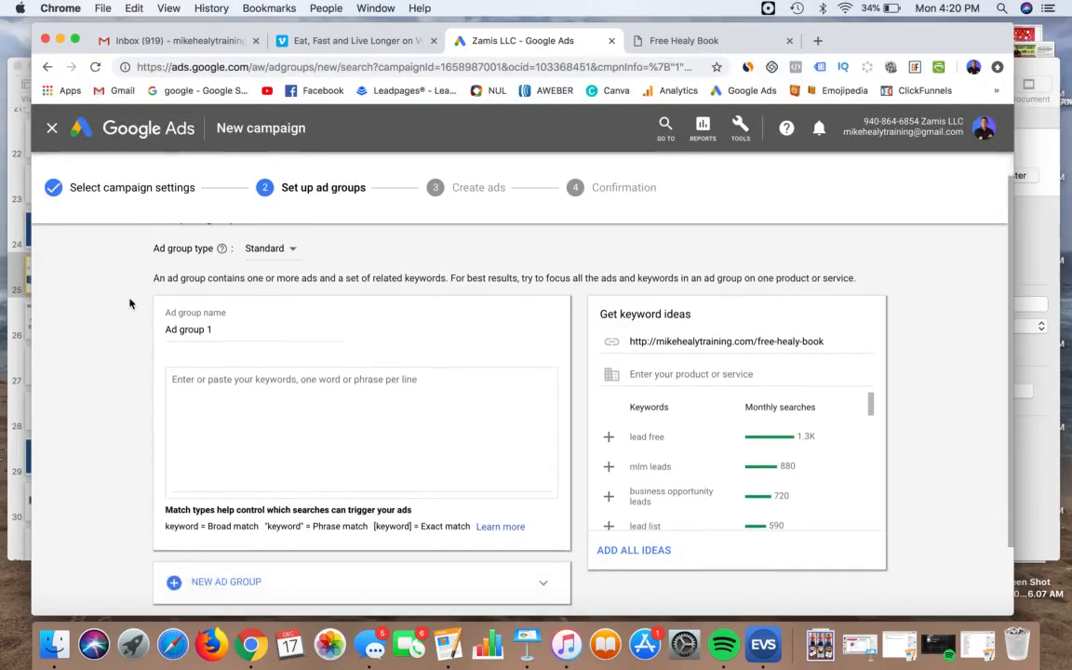
scroll(121, 274, "down", 1)
left_click(221, 318)
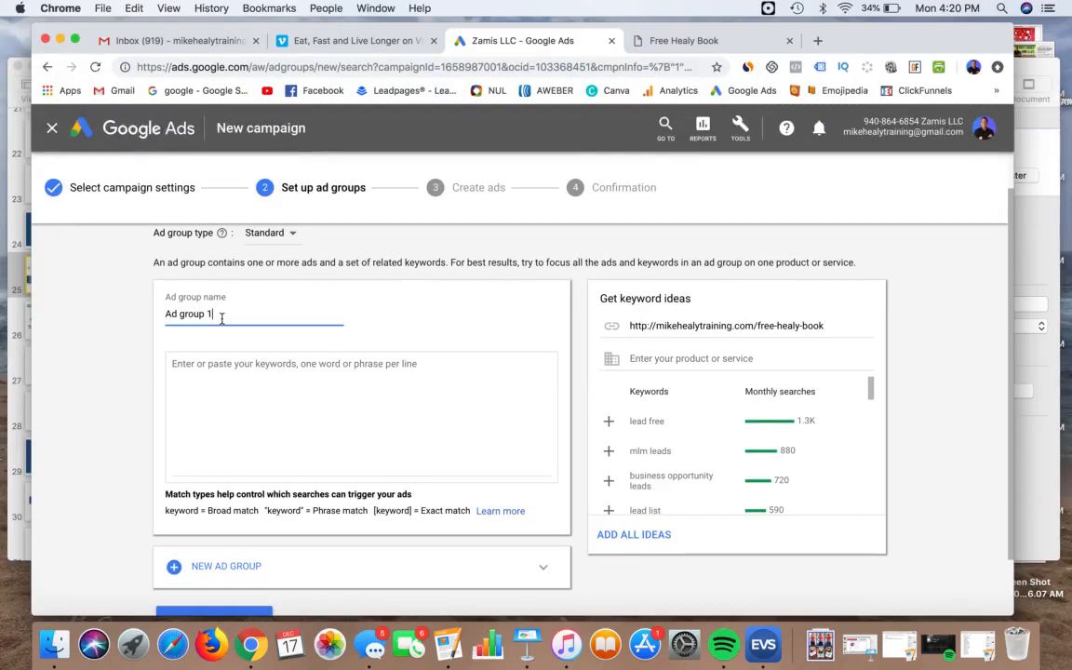
type("KEYWORDS")
left_click(103, 335)
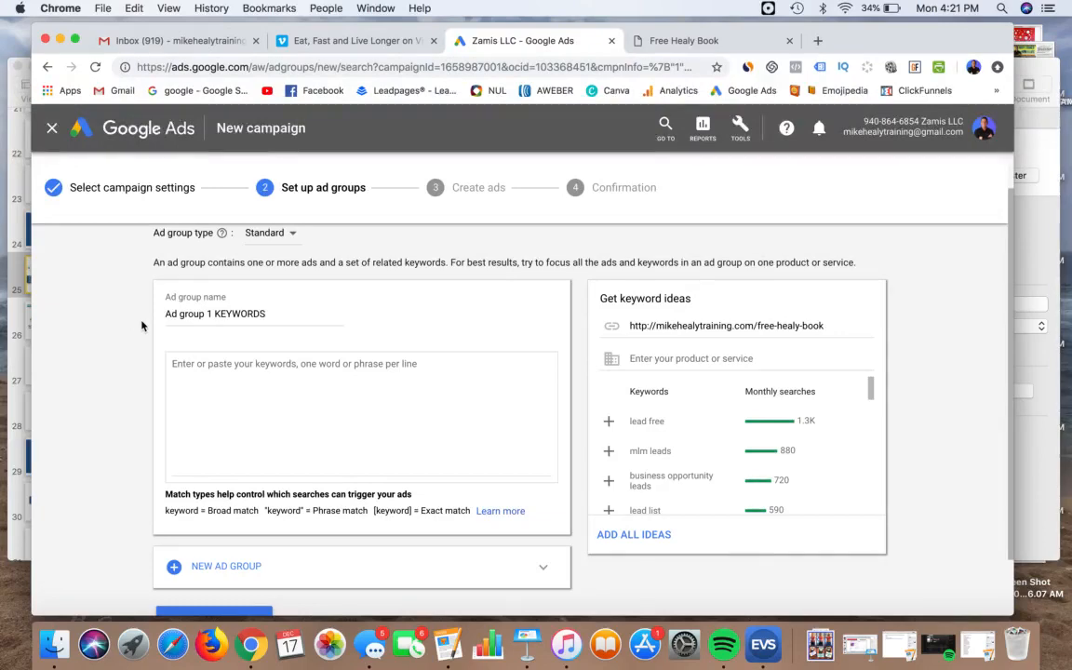
Examine the landing page URL used as the source for keyword ideas.
scroll(141, 324, "down", 1)
scroll(141, 325, "up", 2)
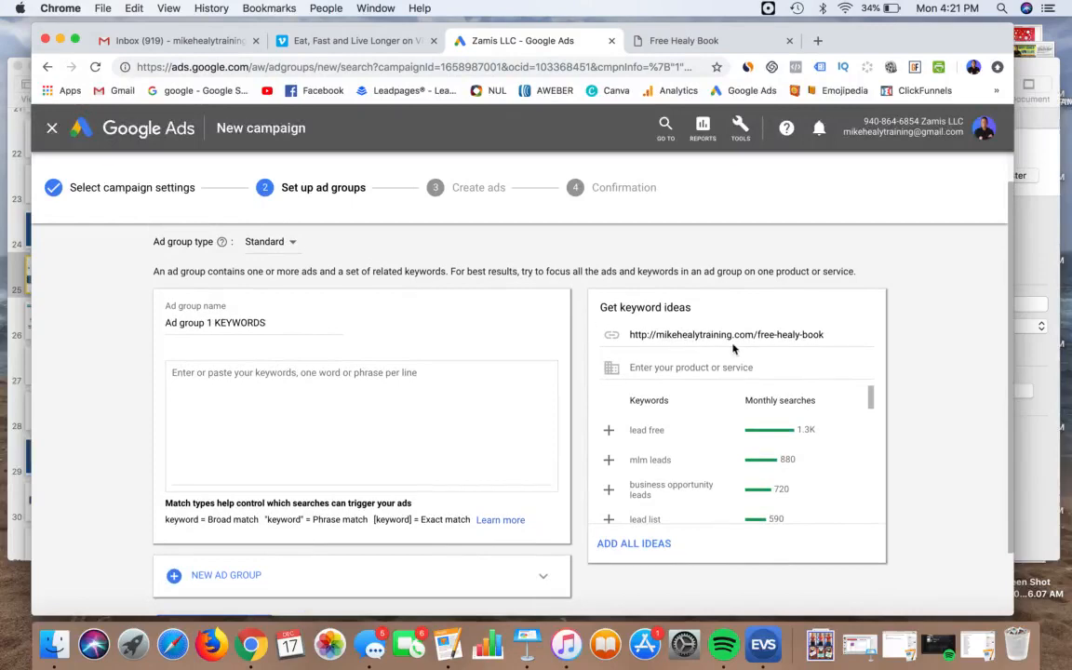
scroll(690, 332, "up", 5)
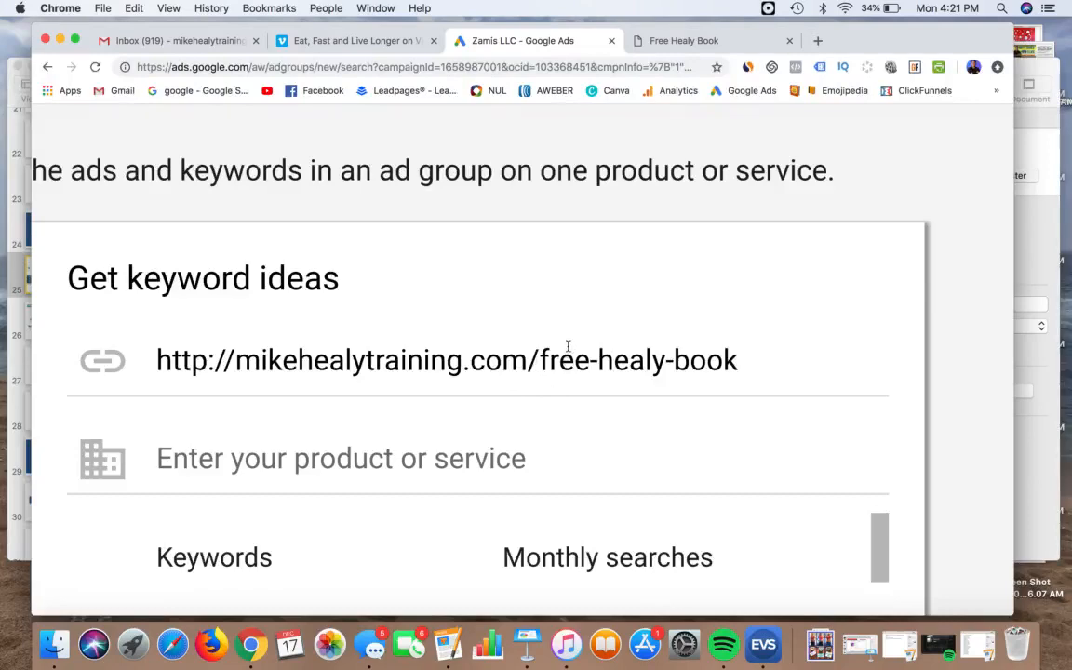
Review the keyword ideas suggested for the landing page together with their monthly searches.
scroll(568, 346, "down", 5)
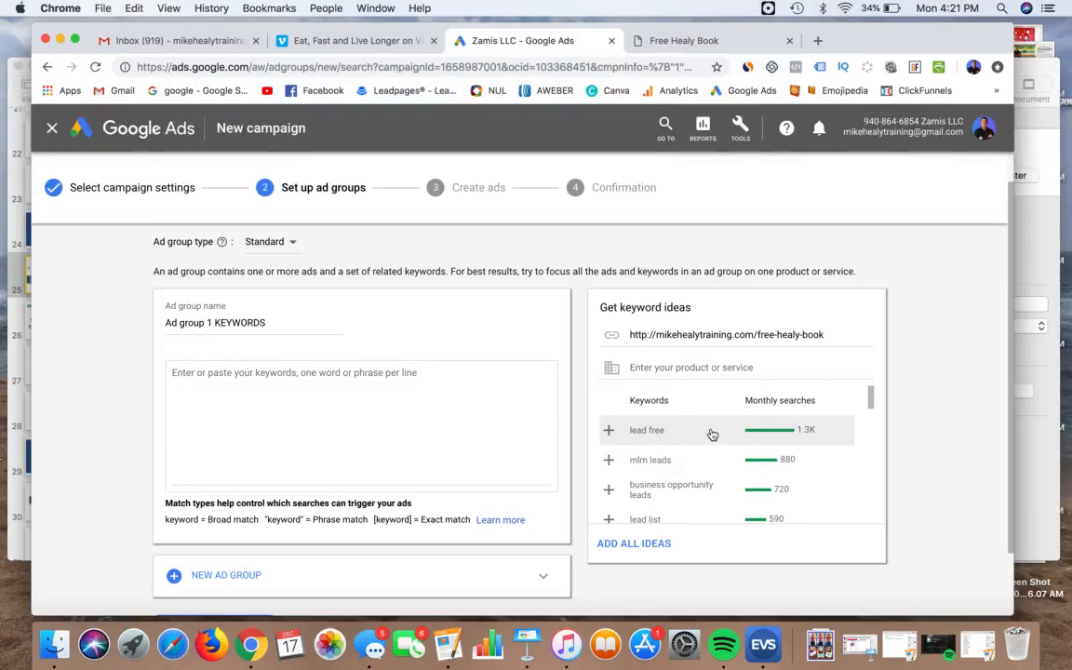
scroll(712, 434, "down", 1)
scroll(712, 434, "down", 3)
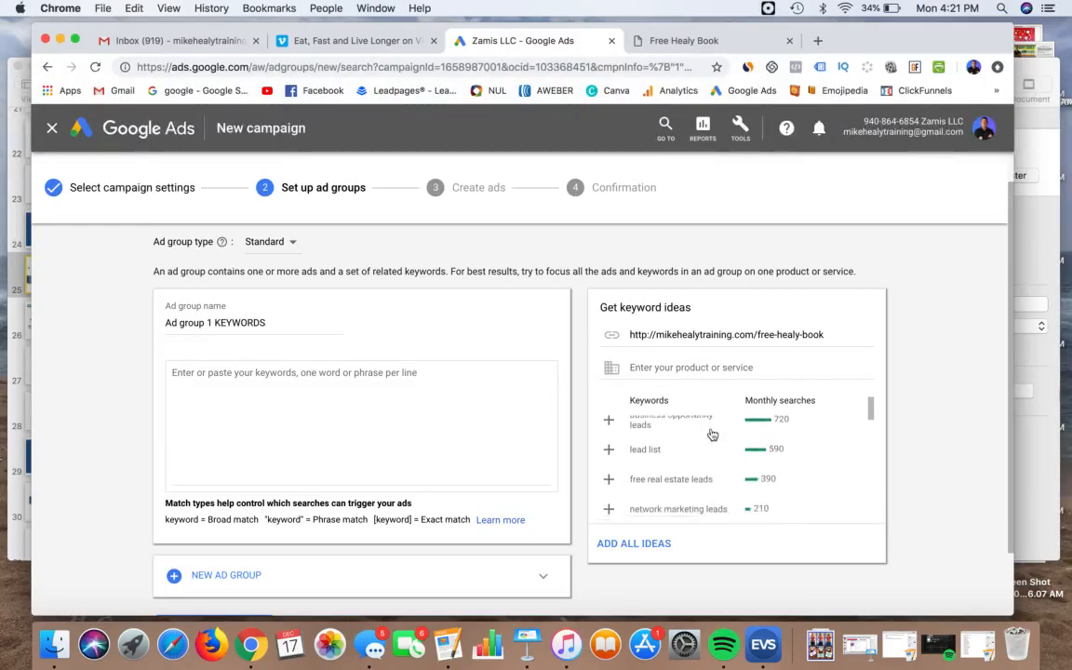
scroll(712, 434, "down", 2)
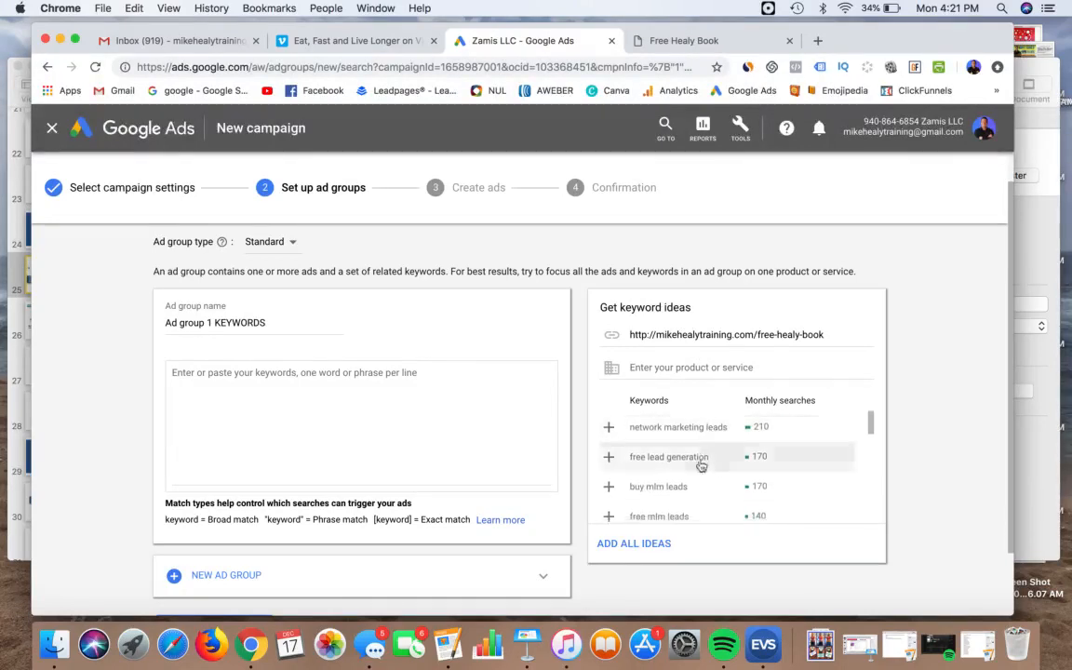
scroll(703, 464, "down", 5)
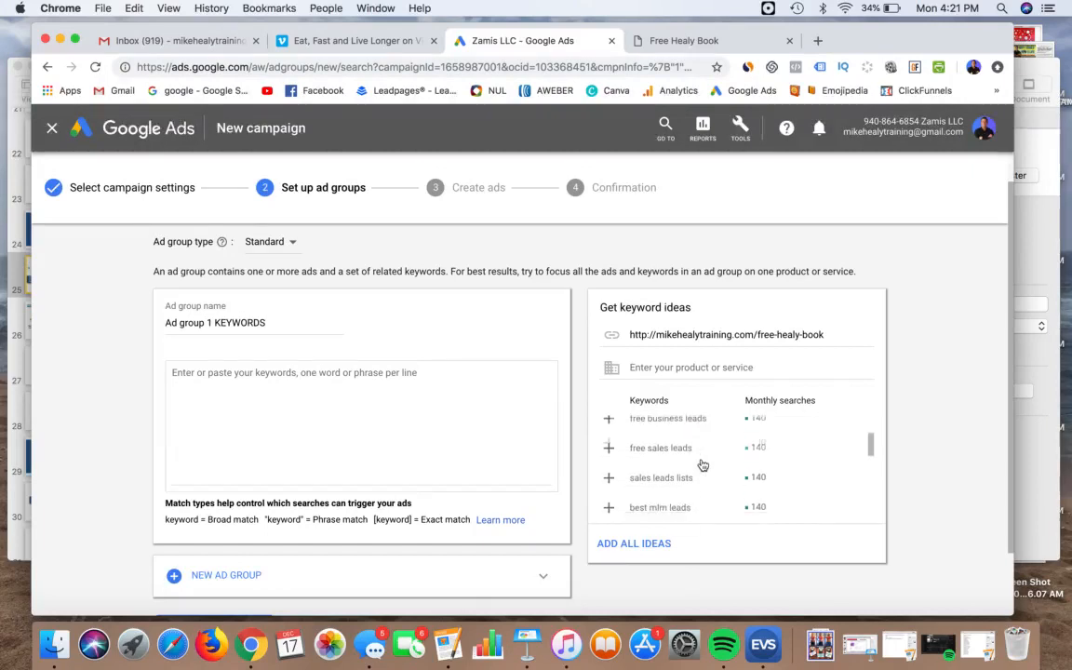
scroll(702, 465, "up", 5)
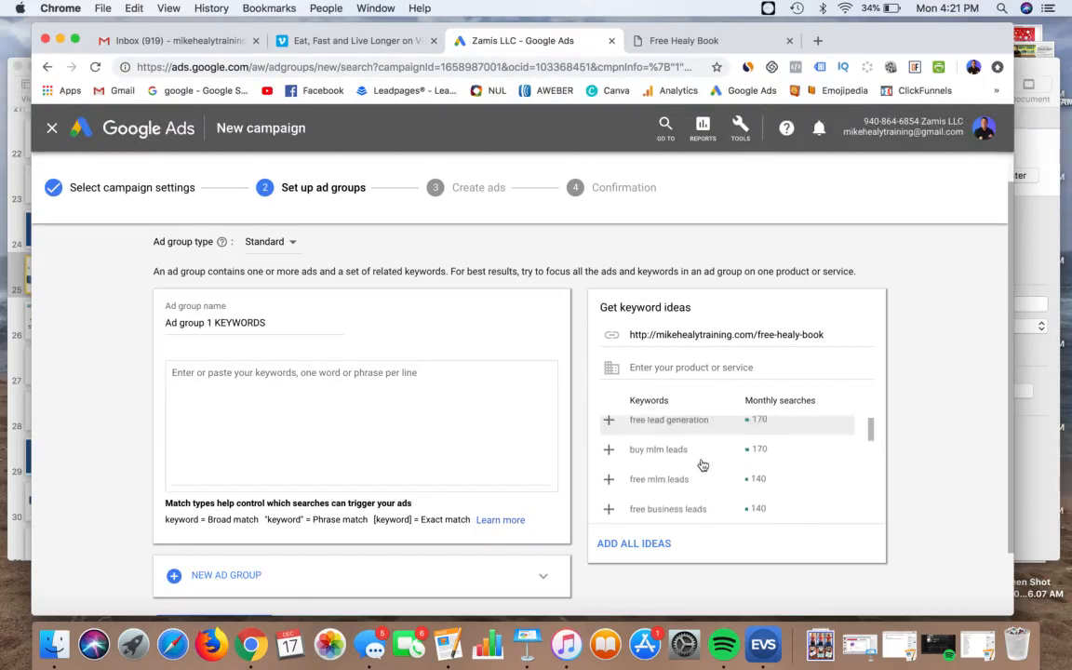
scroll(703, 465, "up", 8)
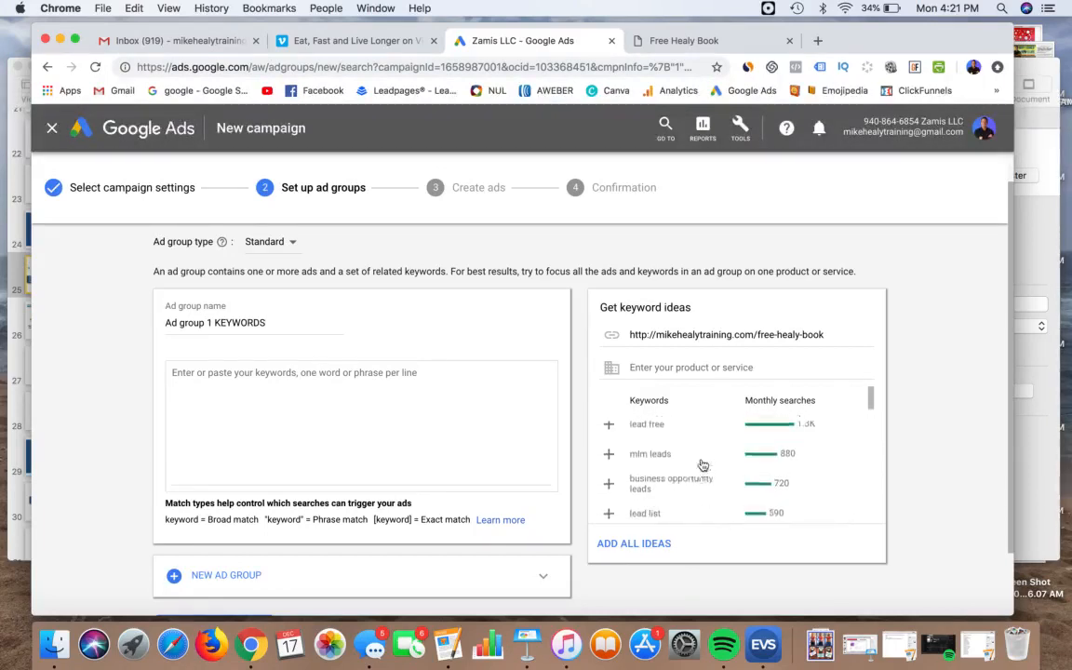
Add the suggested keywords mlm leads, business opportunity leads, network marketing leads, free lead generation, buy mlm leads and free mlm leads to the ad group.
scroll(579, 428, "down", 2)
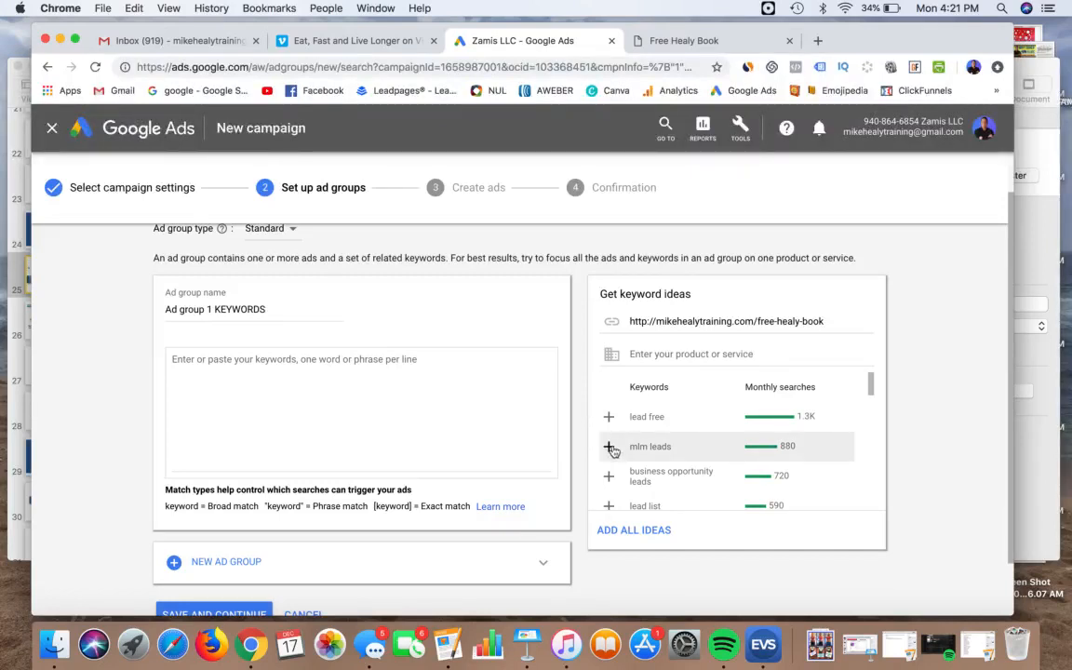
left_click(609, 447)
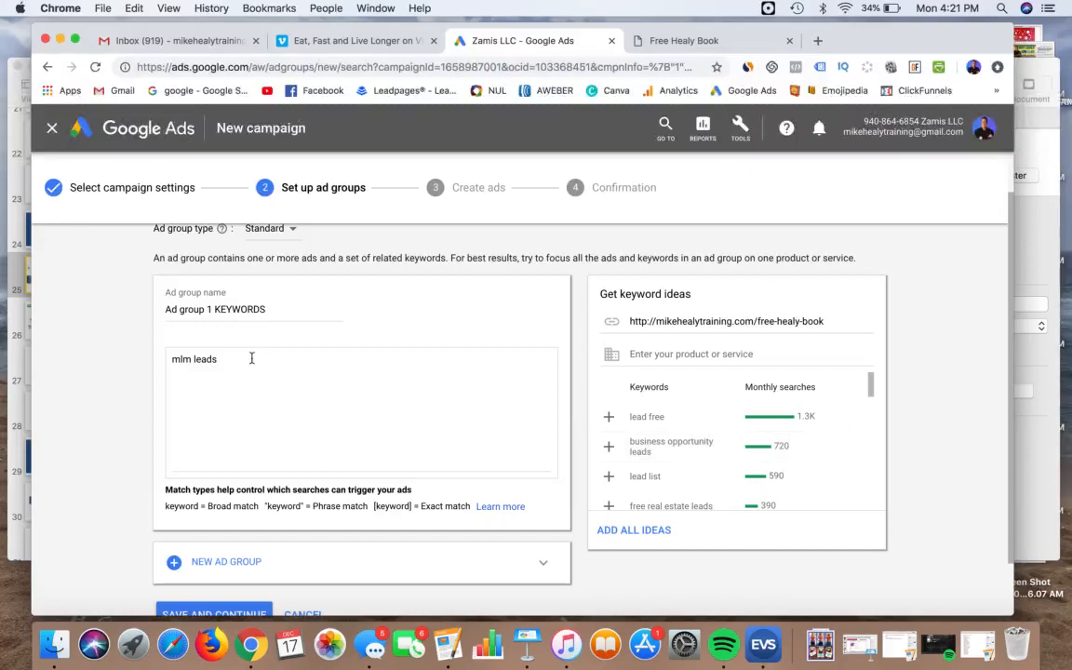
left_click(610, 416)
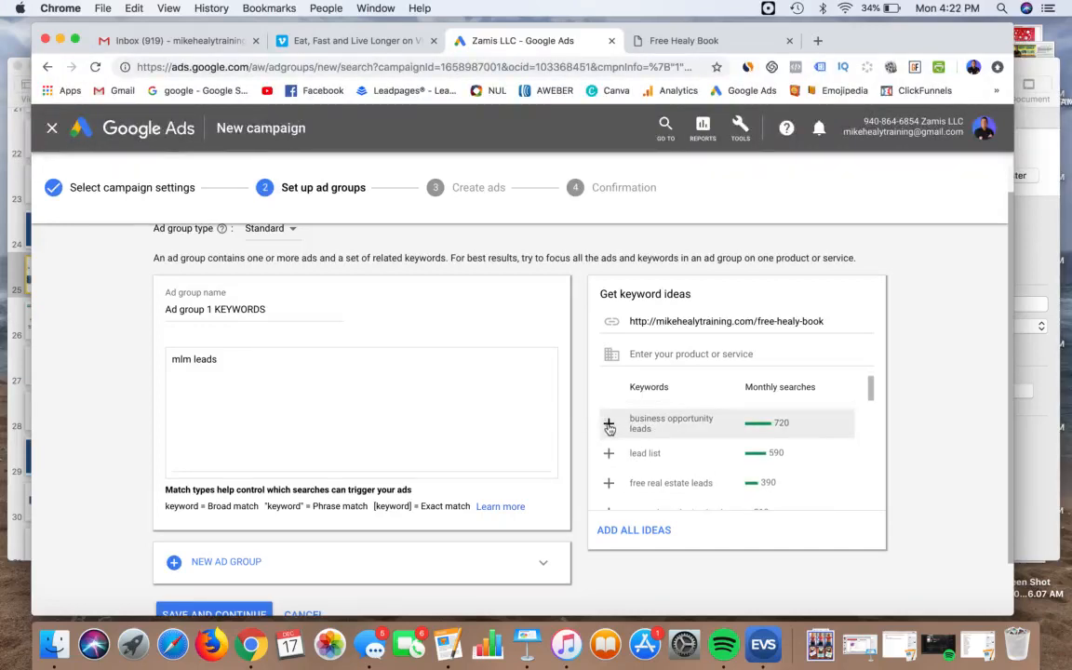
left_click(609, 426)
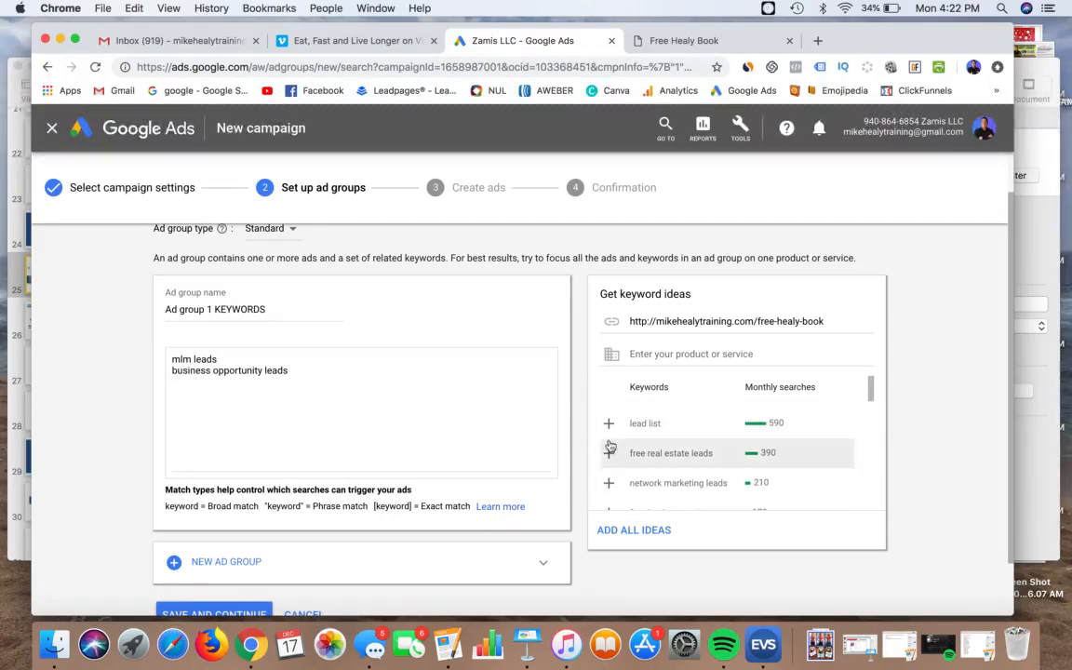
scroll(614, 447, "down", 1)
left_click(610, 454)
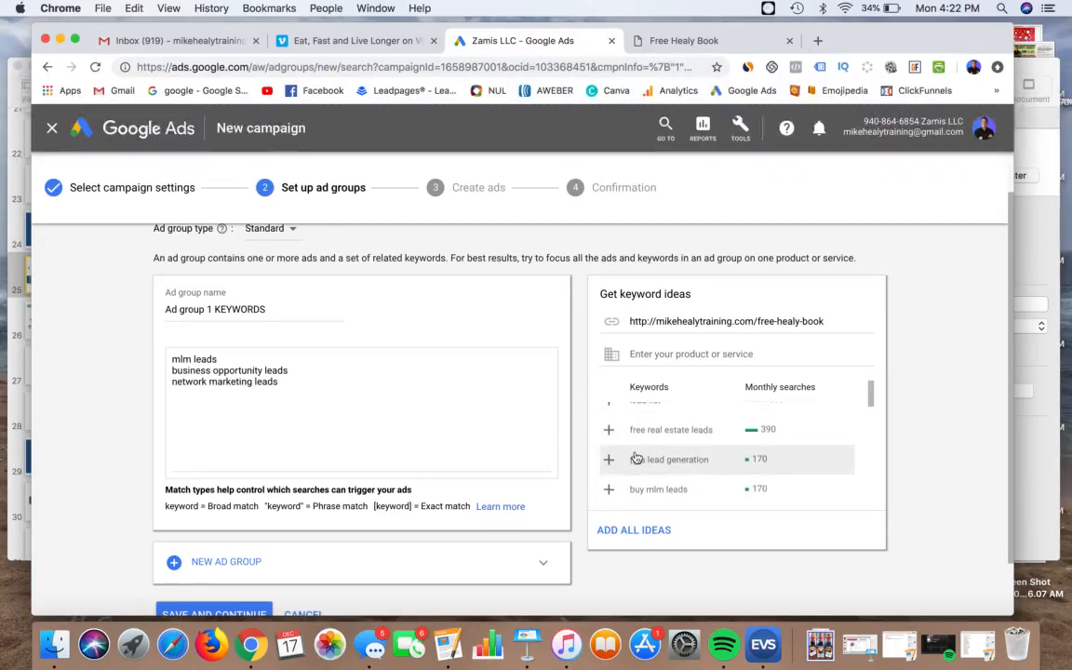
left_click(610, 458)
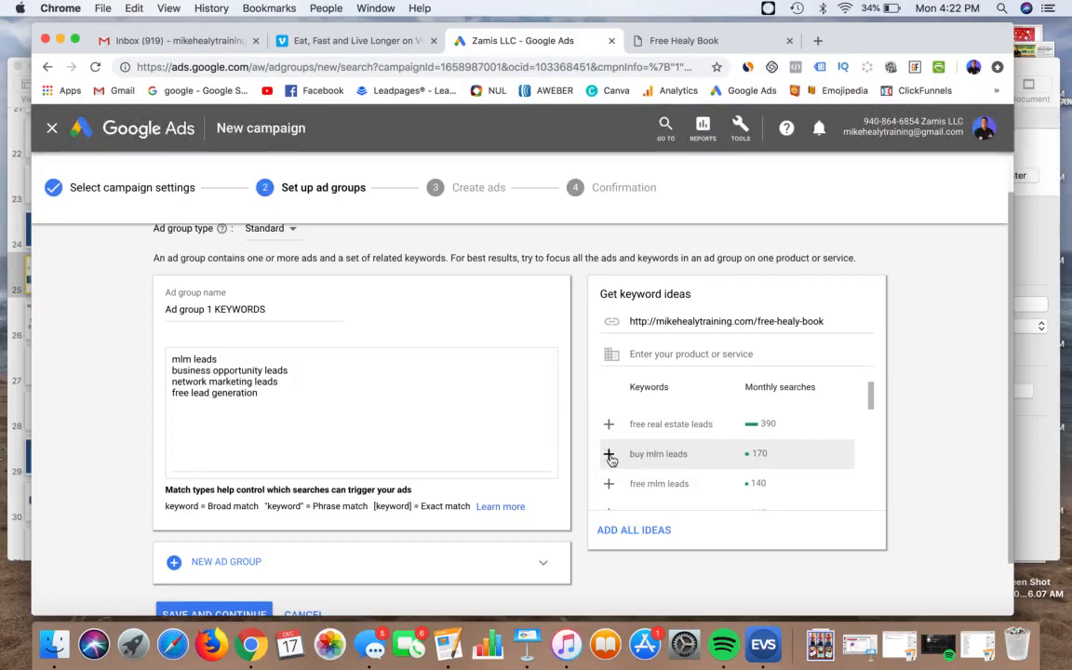
left_click(610, 456)
left_click(610, 455)
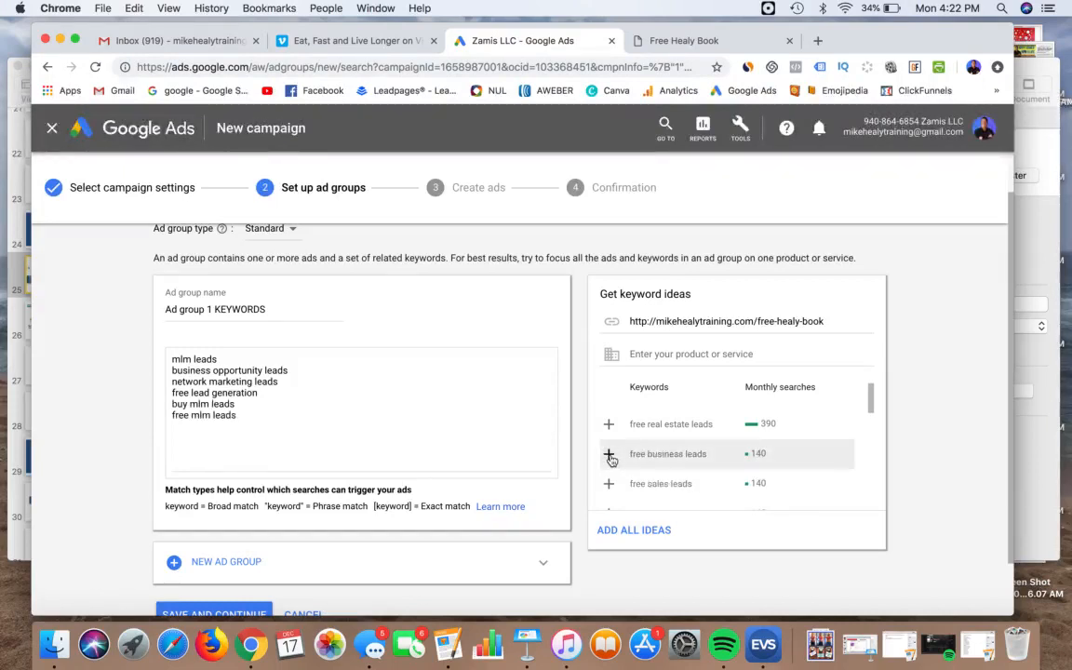
Browse further keyword ideas and locate the Keyword Planner among the account's planning tools without opening it.
scroll(611, 459, "down", 4)
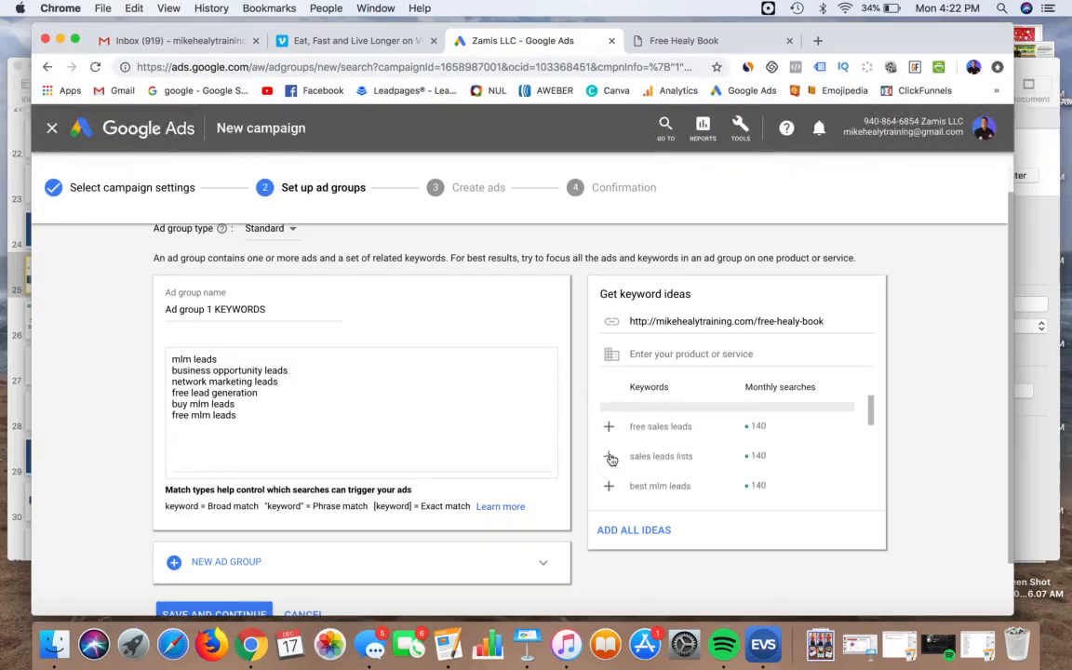
scroll(610, 459, "down", 3)
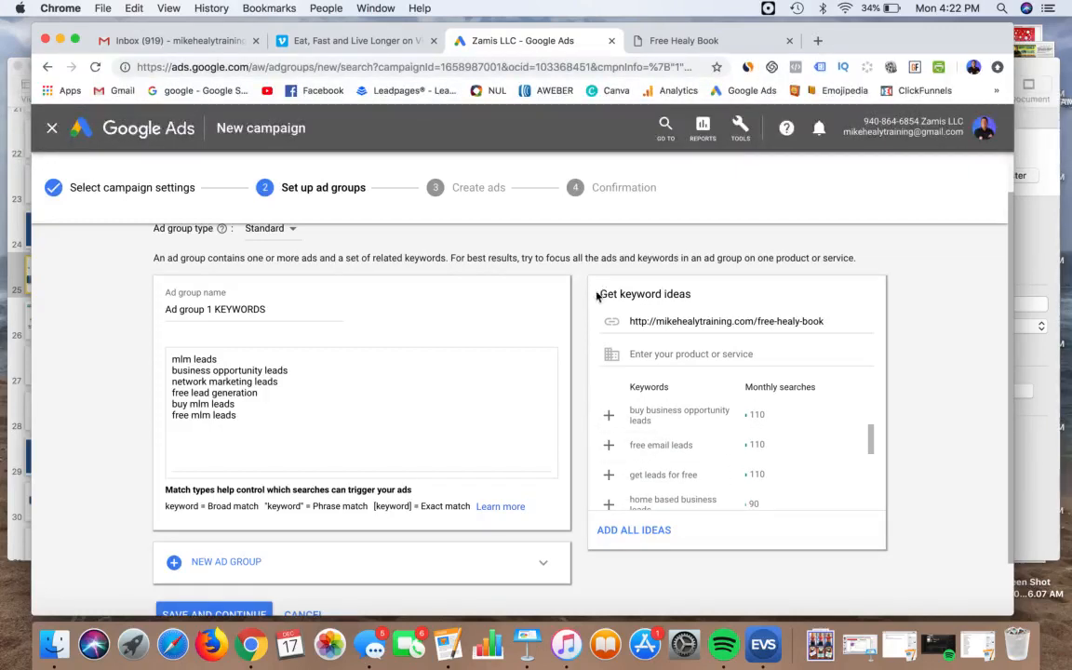
left_click(739, 131)
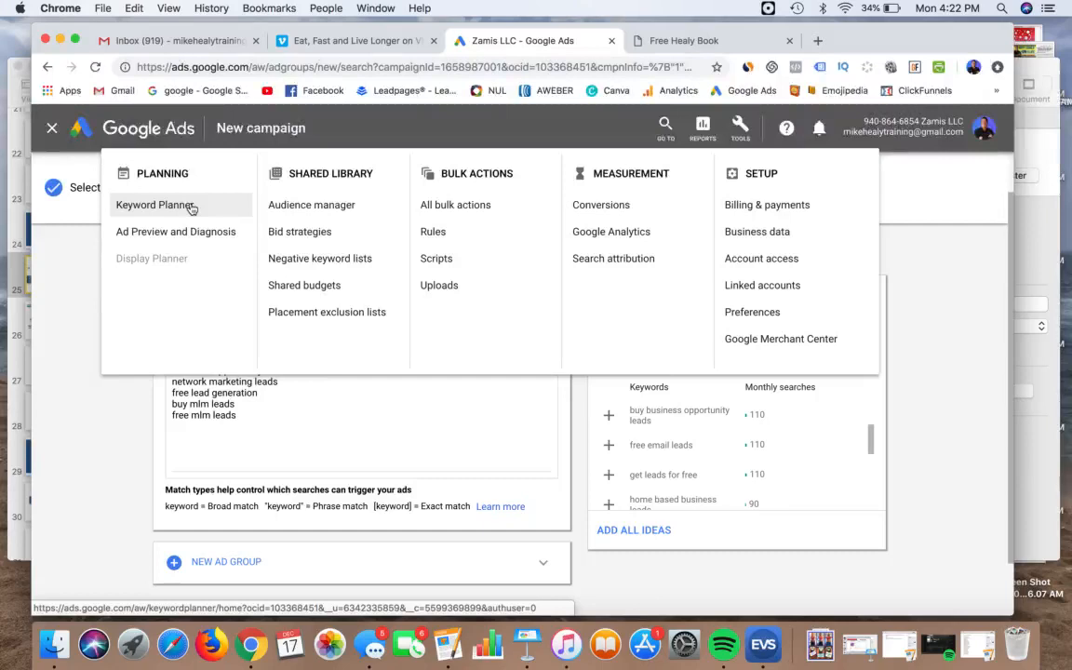
left_click(67, 308)
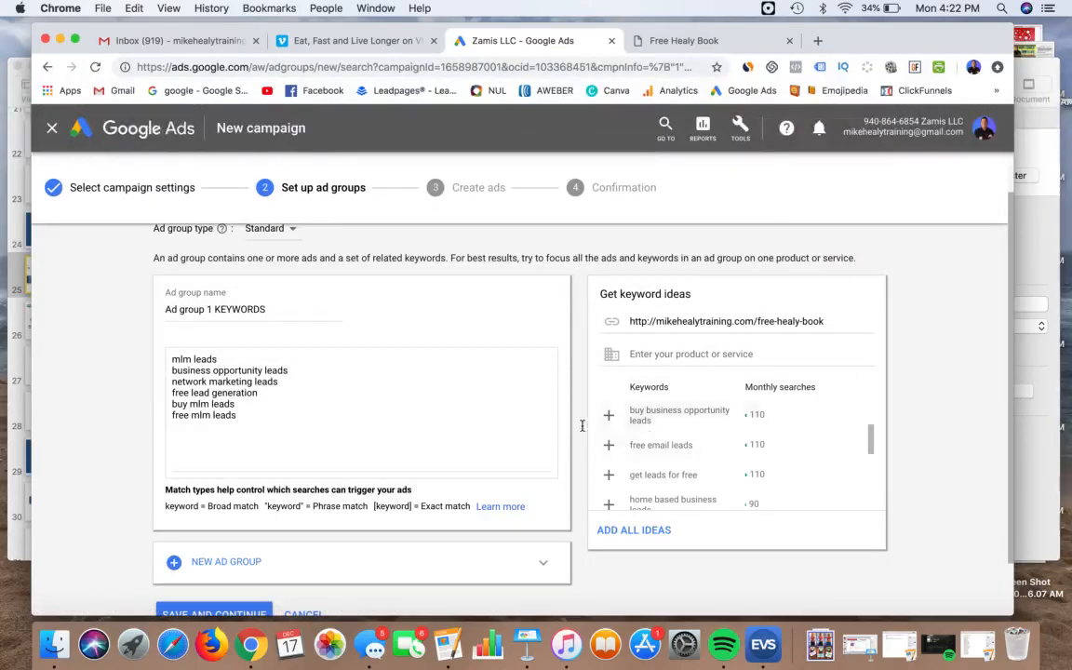
Load more keyword ideas and add network marketing leads free, mlmleads, opportunity seeker leads and home business leads to the ad group.
scroll(677, 434, "down", 3)
scroll(677, 434, "down", 6)
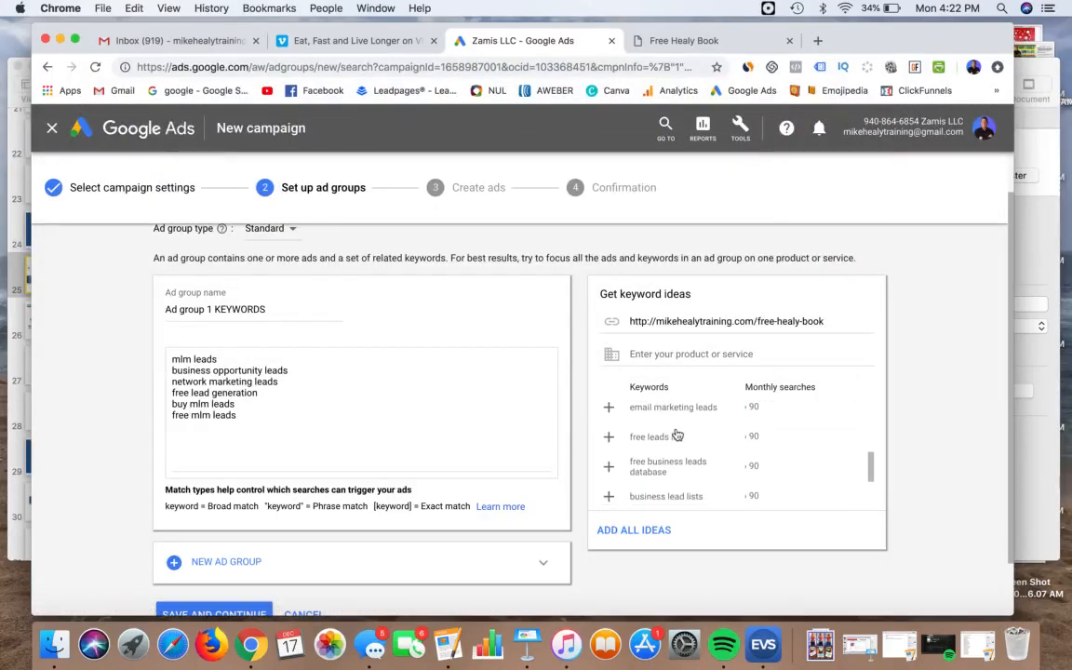
scroll(677, 434, "down", 1)
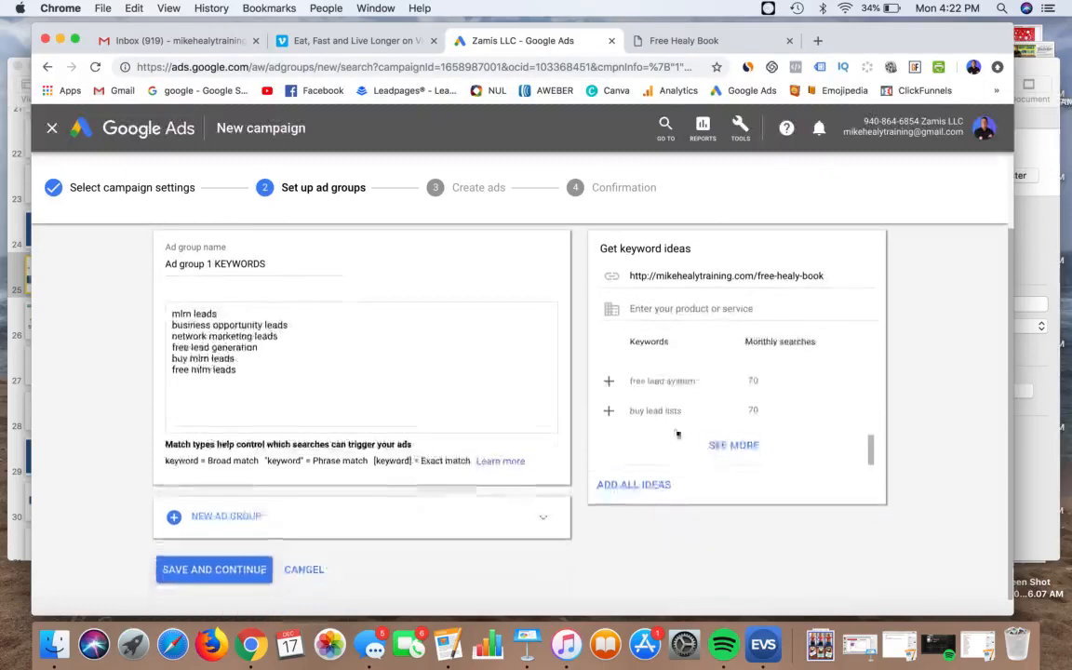
left_click(733, 443)
scroll(705, 400, "down", 2)
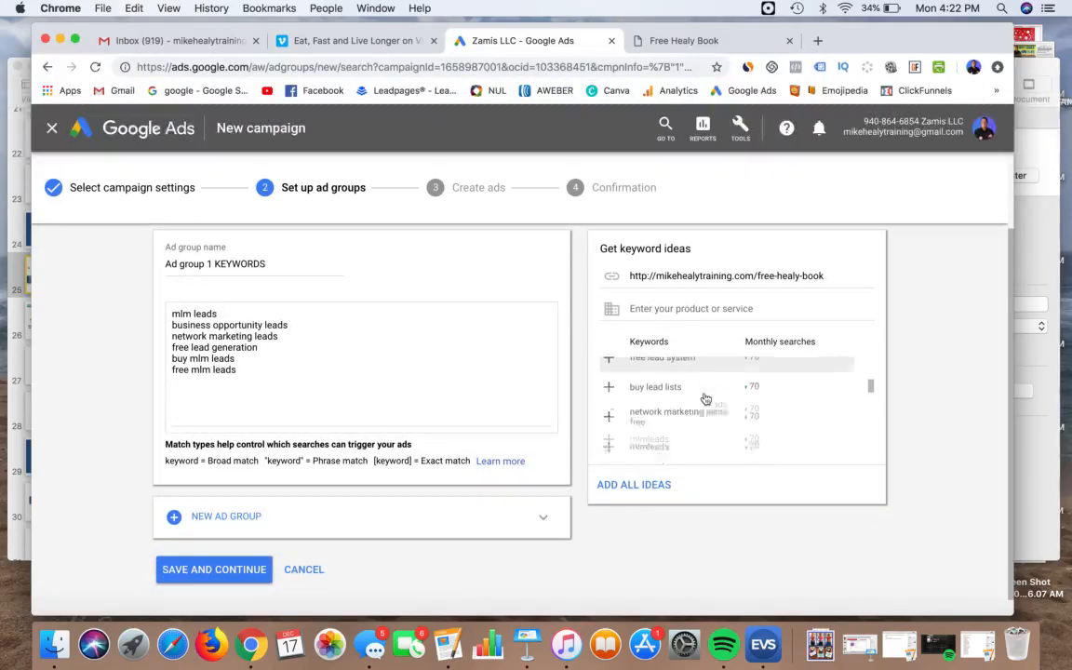
left_click(609, 404)
left_click(609, 406)
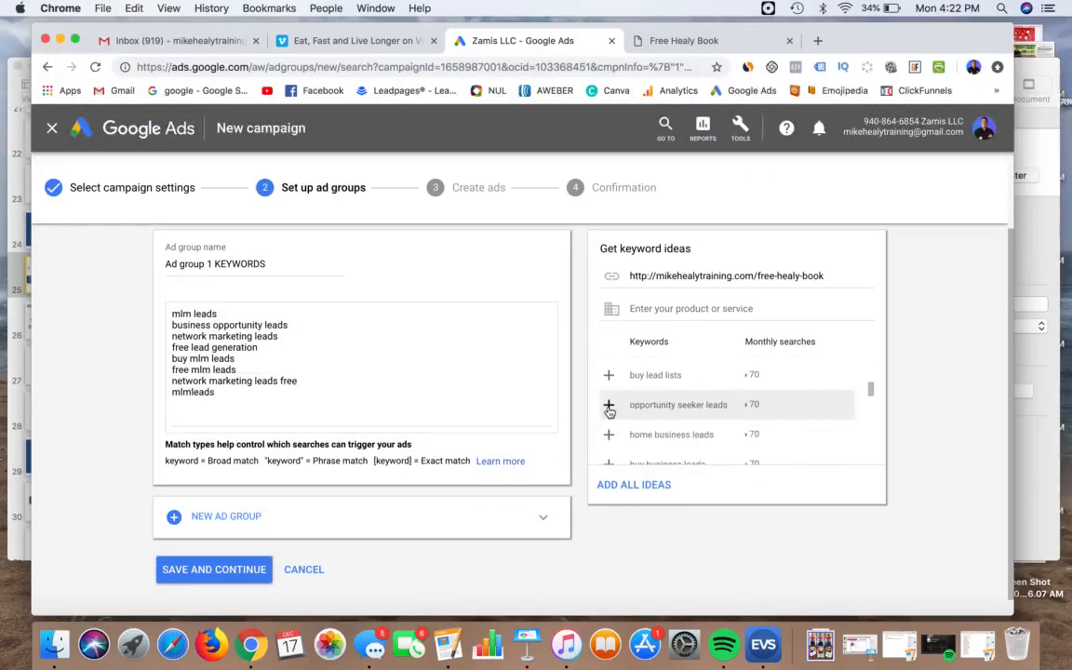
left_click(609, 405)
left_click(610, 409)
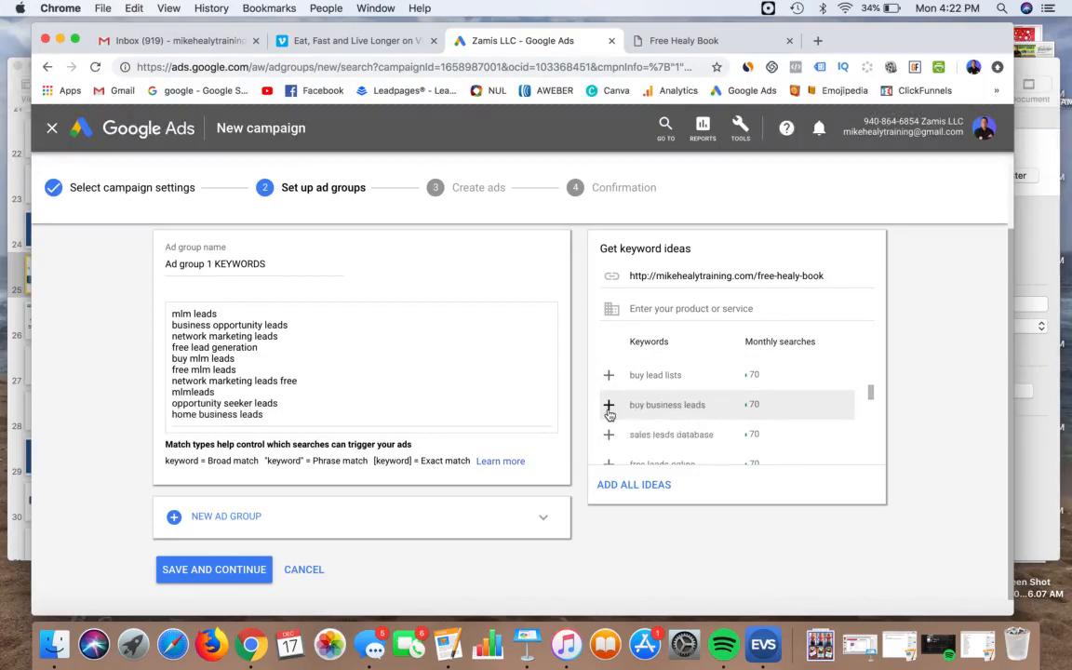
Add all remaining displayed keyword ideas to the ad group at once and check the end of the keyword list.
left_click(632, 485)
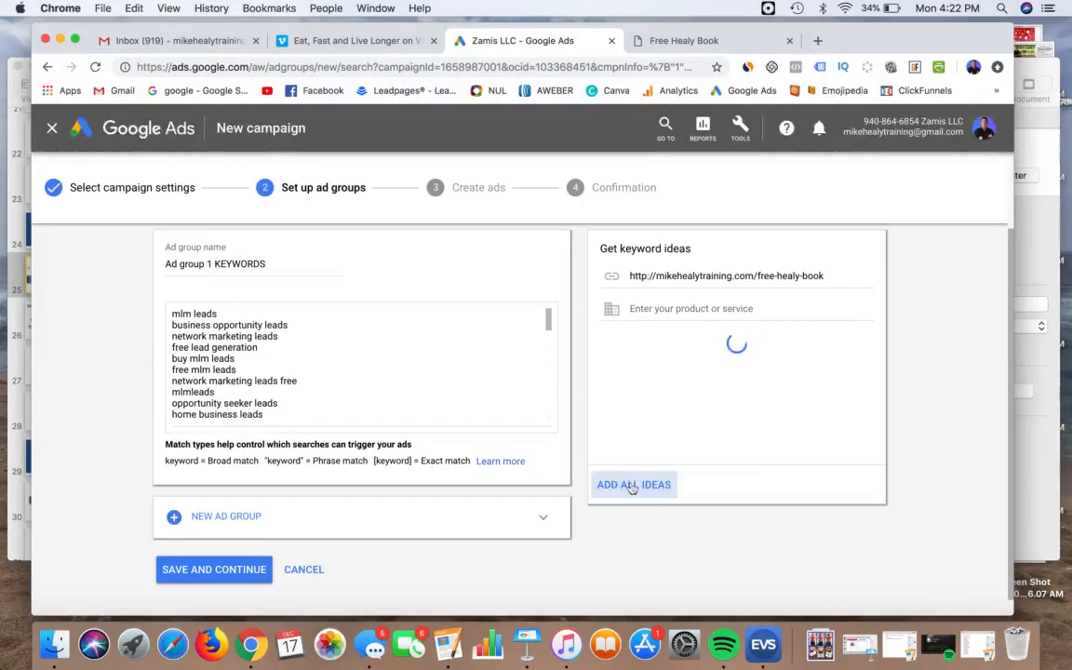
scroll(255, 338, "down", 10)
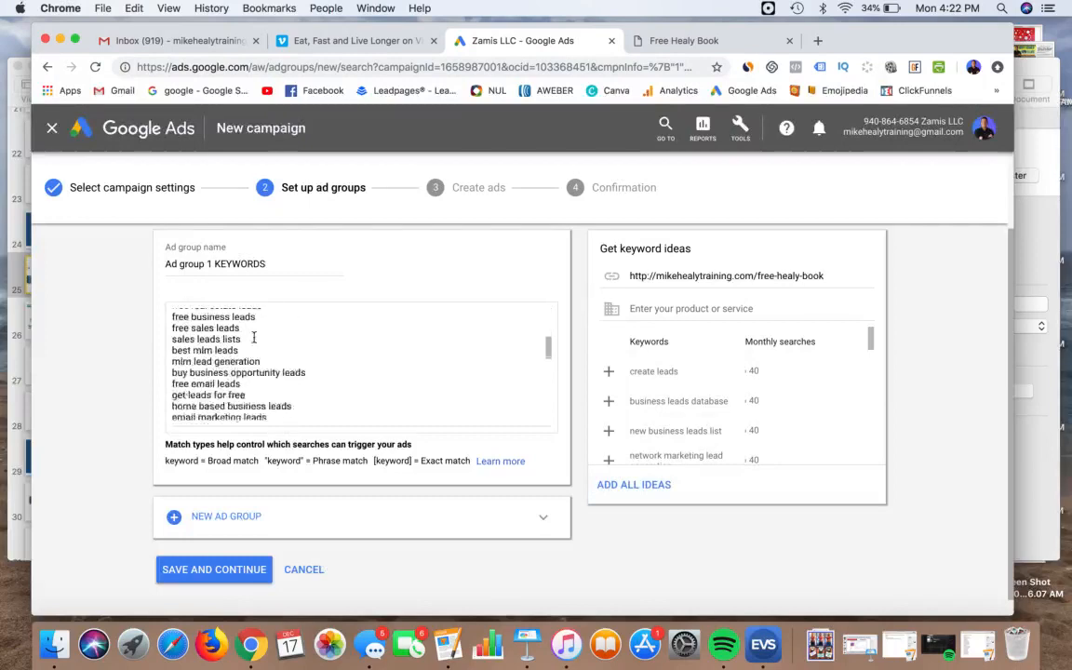
scroll(254, 338, "down", 2)
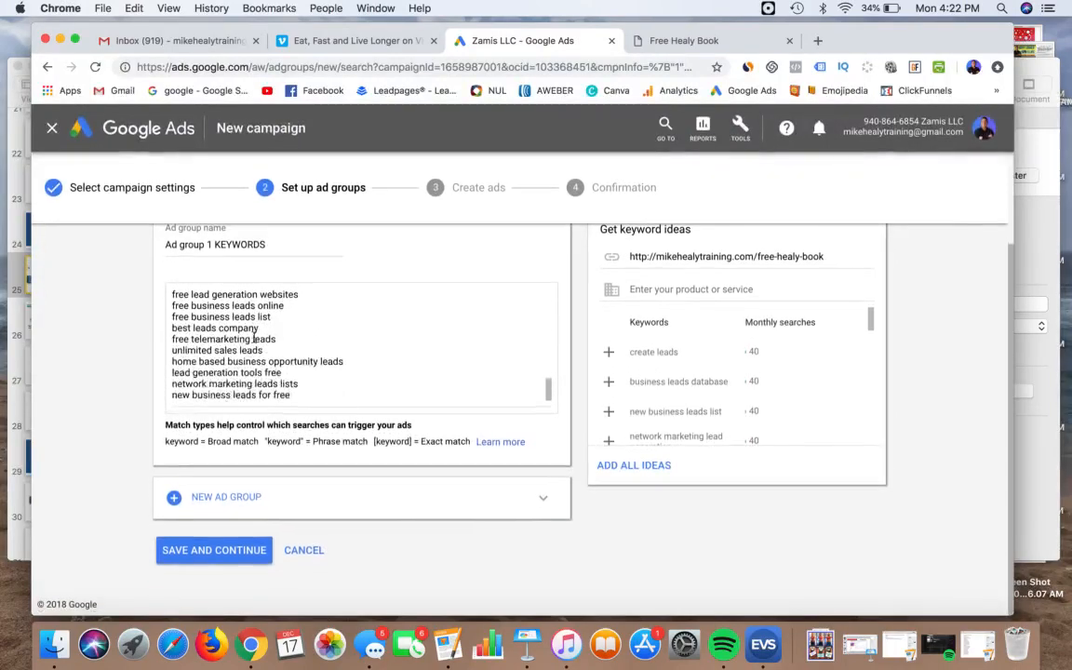
Examine the ad group's keyword list for poorly matching entries, such as free telemarketing leads.
scroll(223, 386, "up", 3)
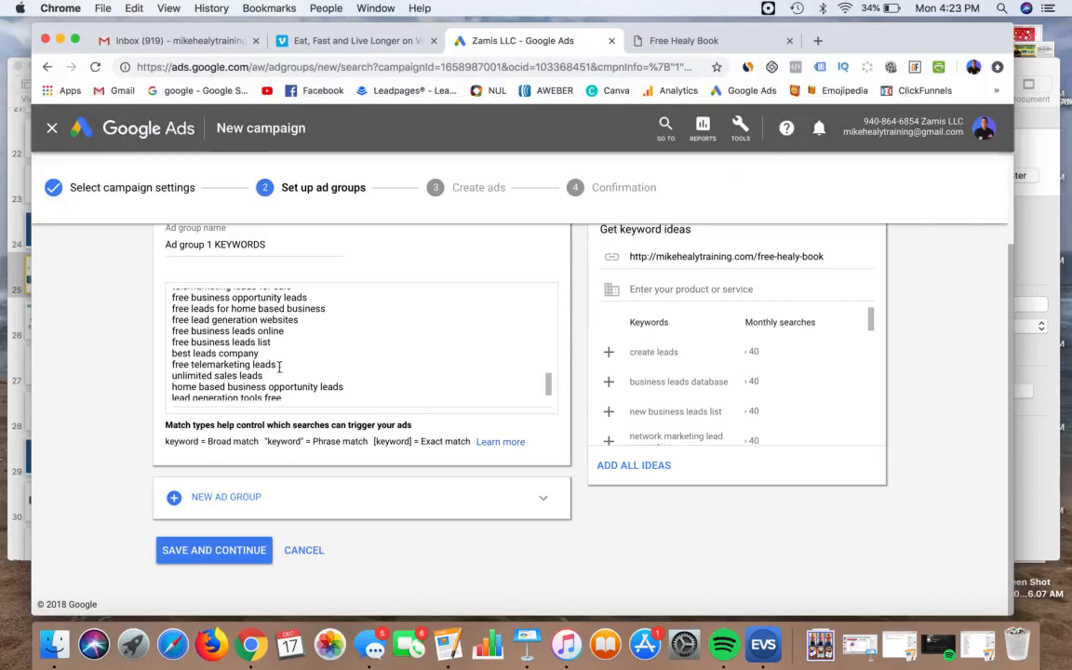
left_click_drag(275, 364, 171, 368)
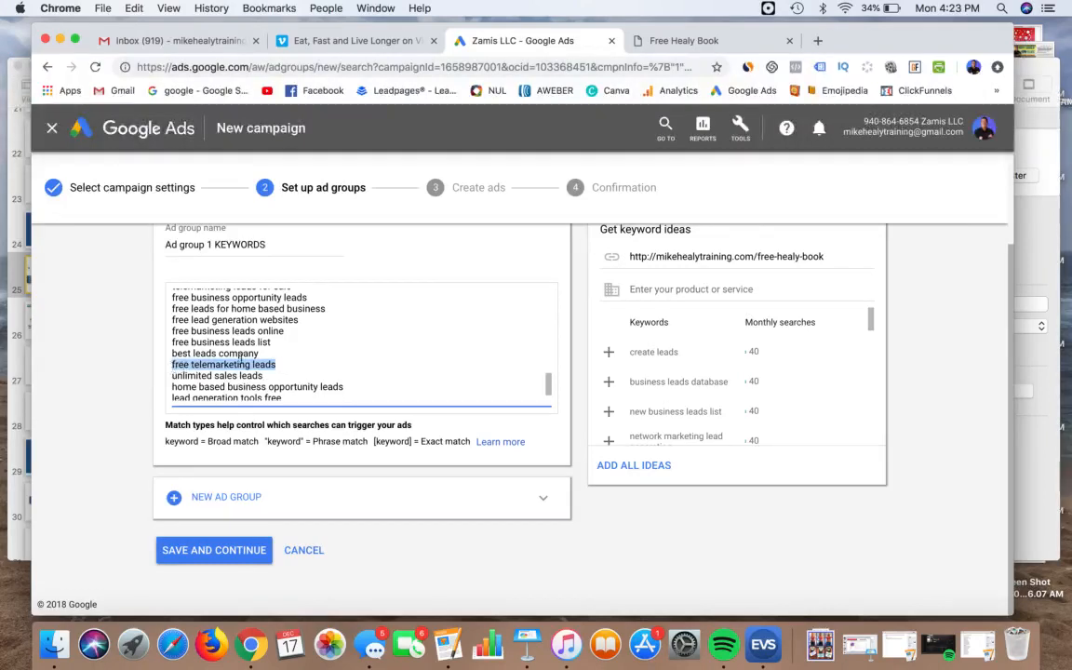
scroll(277, 359, "up", 5)
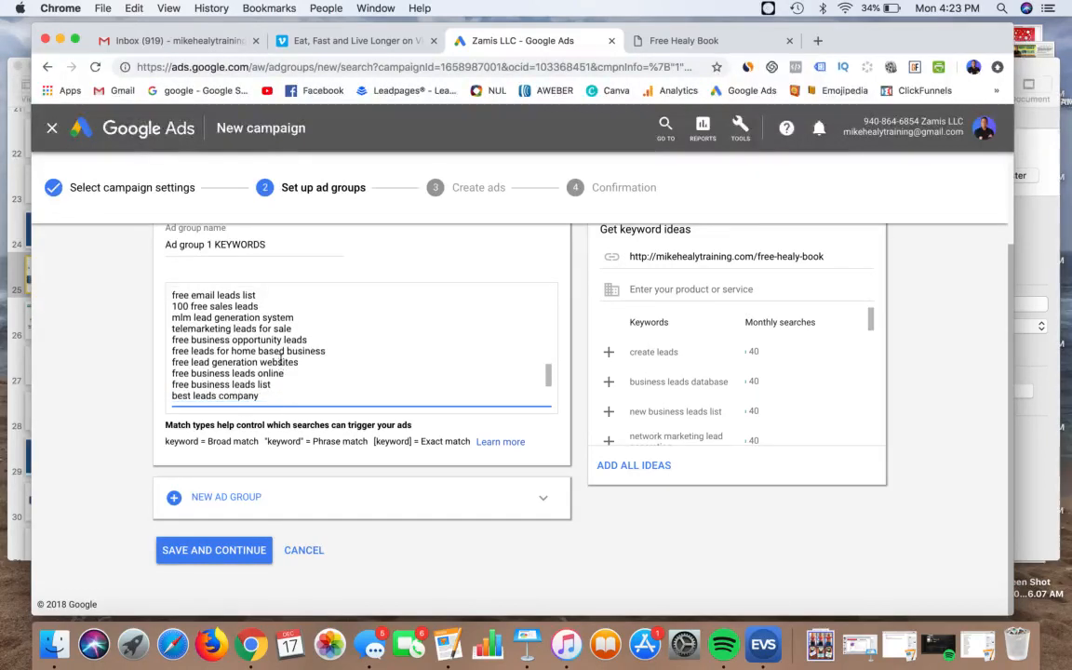
scroll(280, 361, "up", 2)
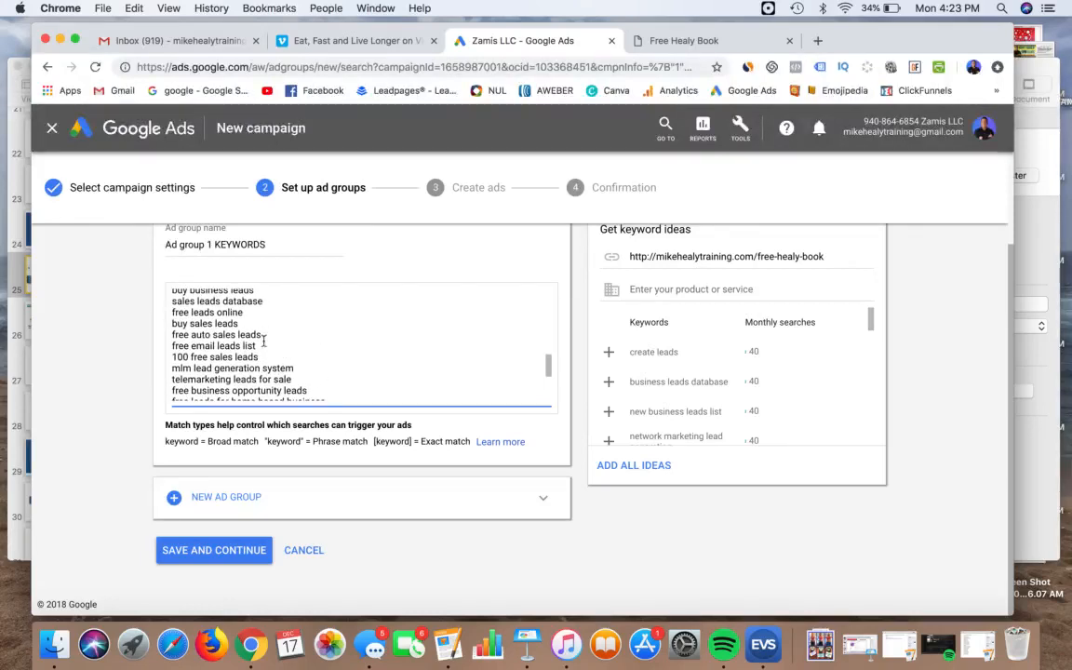
scroll(264, 341, "up", 8)
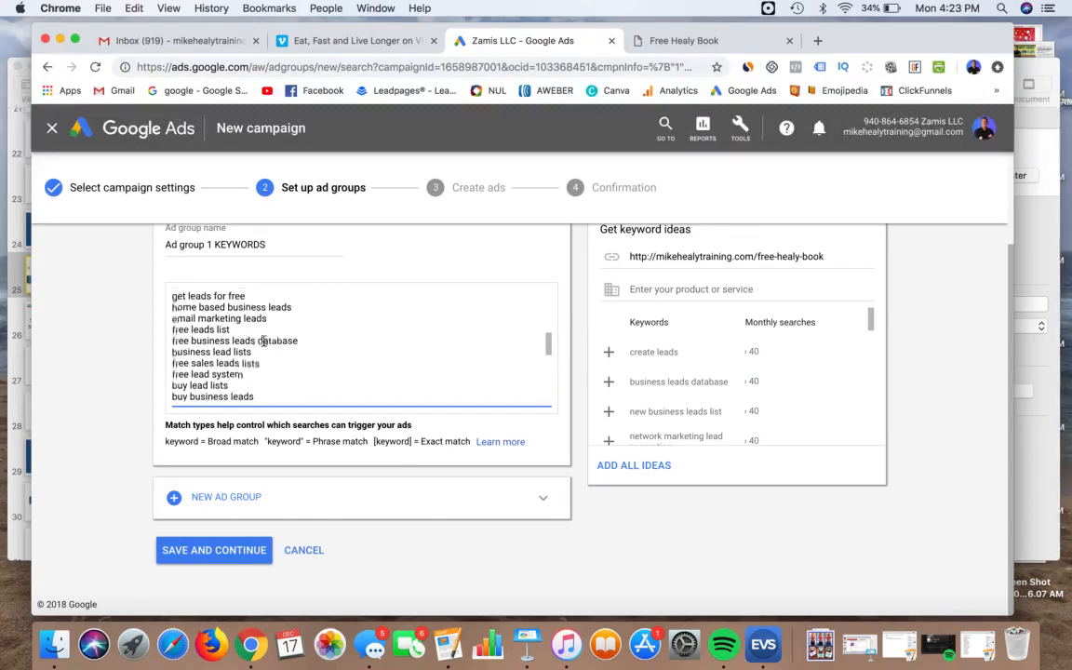
scroll(263, 341, "up", 1)
scroll(265, 328, "up", 5)
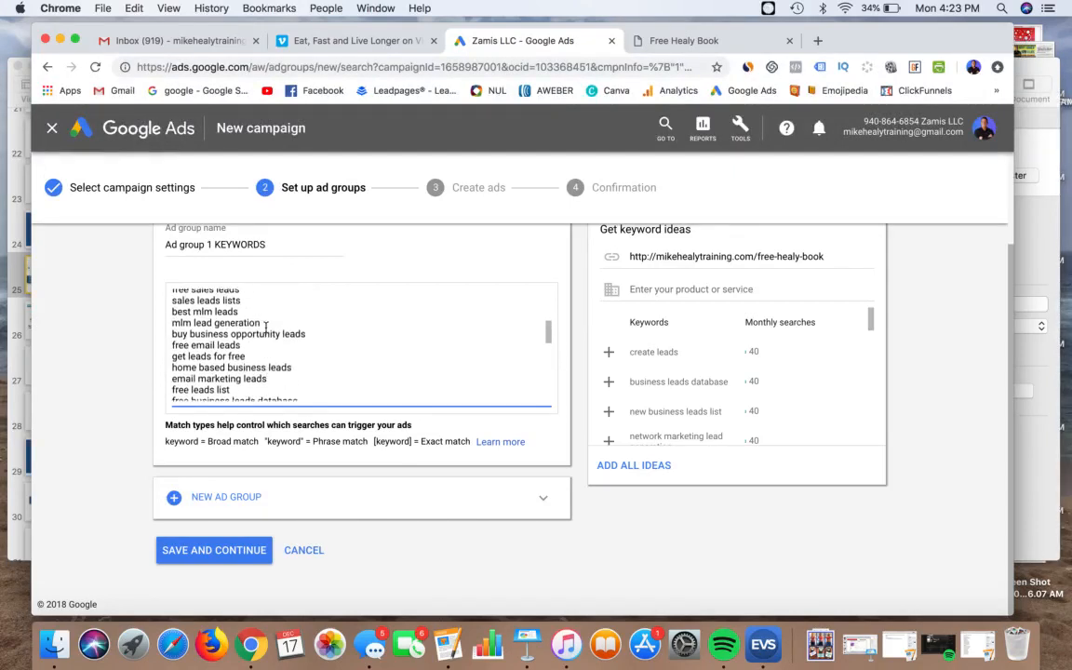
scroll(265, 327, "up", 3)
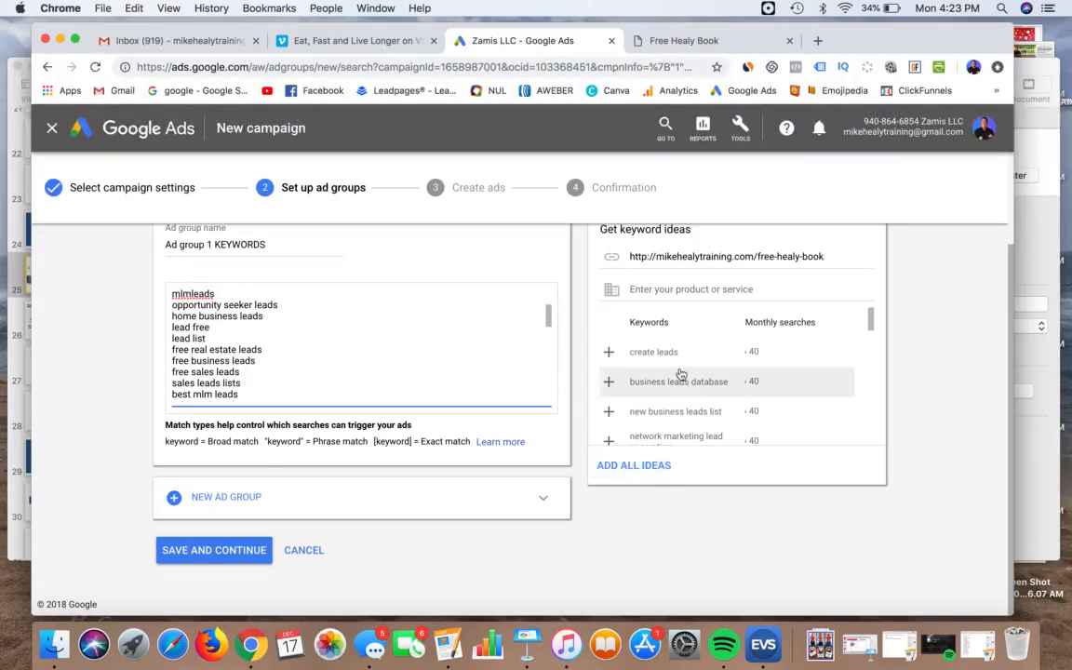
Add the suggested keyword "how to generate leads for network marketing" and check the end of the ad group's keyword list.
scroll(667, 372, "down", 1)
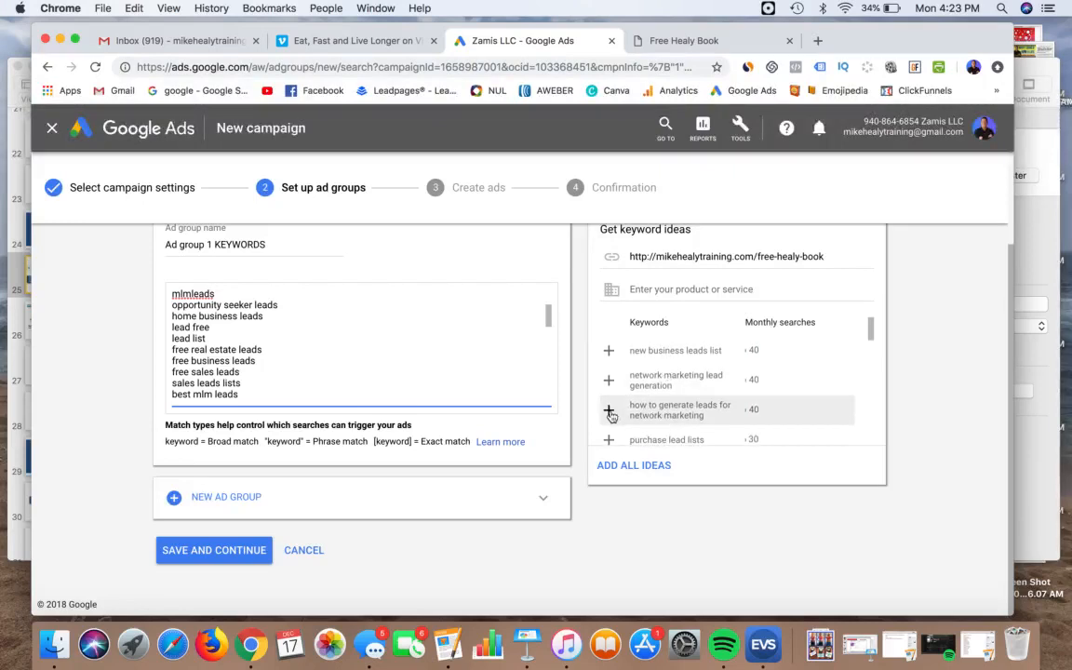
left_click(621, 411)
scroll(547, 352, "down", 2)
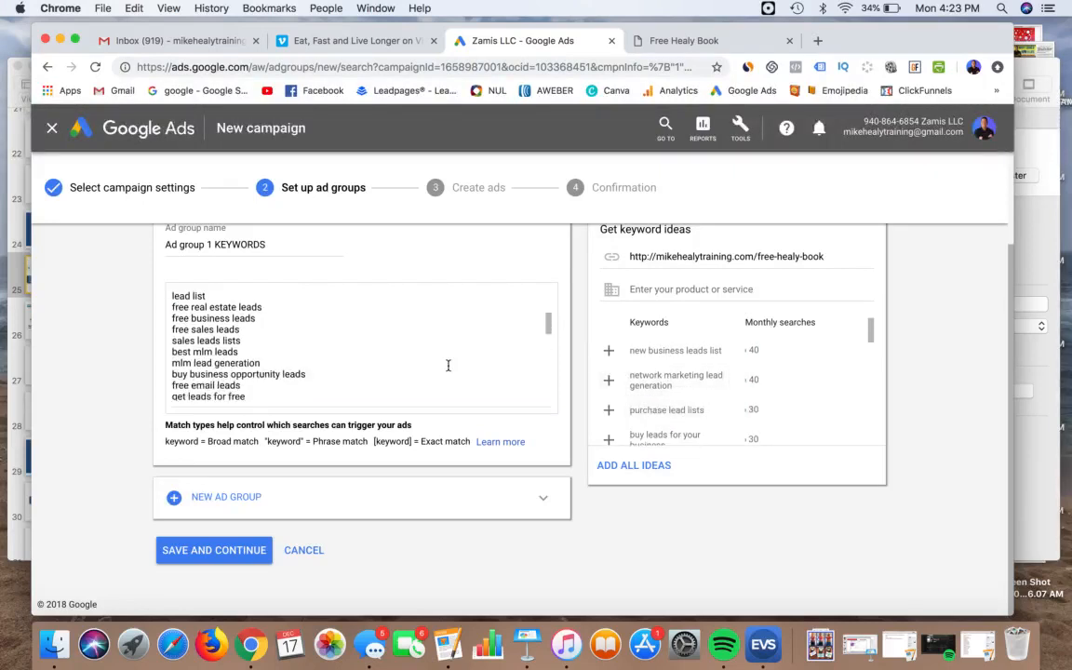
scroll(448, 366, "down", 10)
scroll(447, 366, "down", 1)
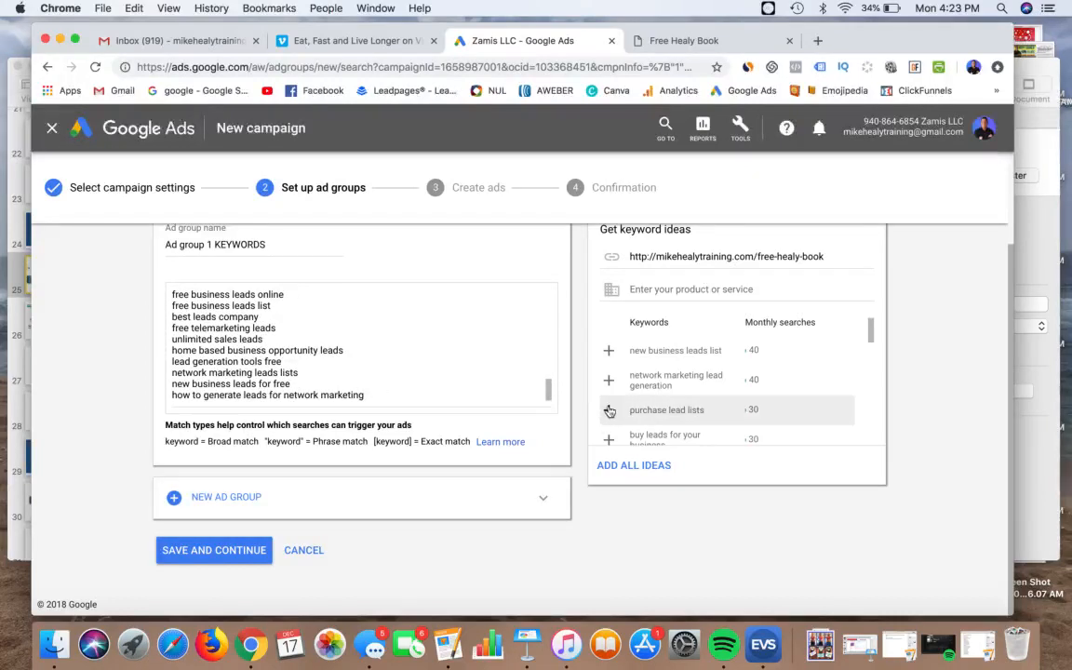
Add the suggested keyword "purchase lead lists" to the ad group.
left_click(676, 409)
scroll(484, 367, "down", 1)
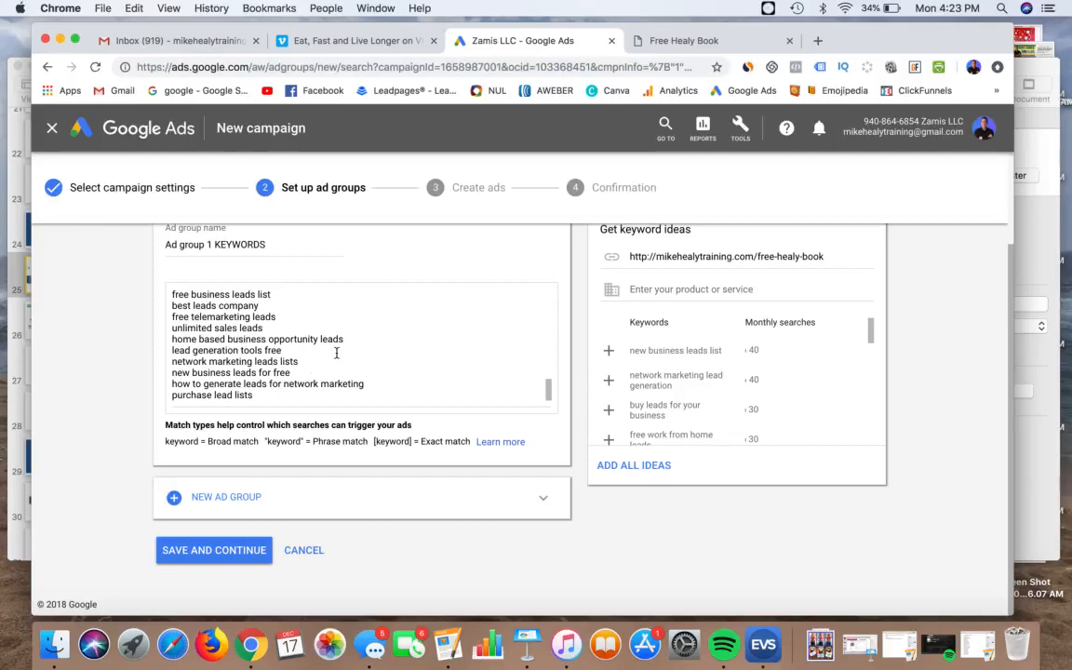
left_click(196, 500)
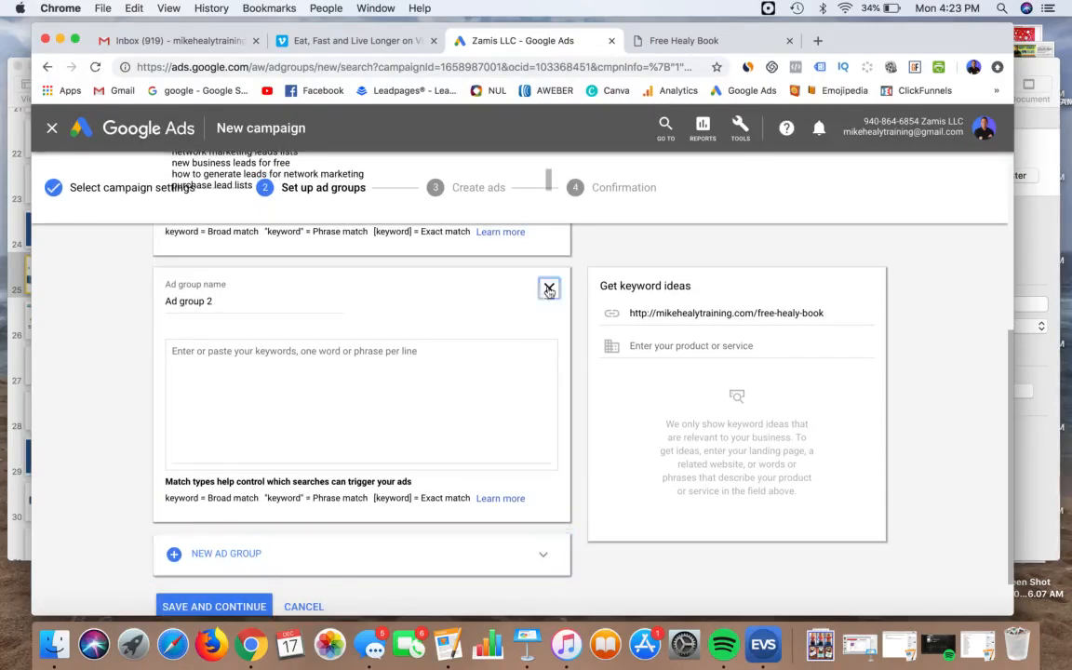
left_click(549, 290)
scroll(100, 387, "up", 2)
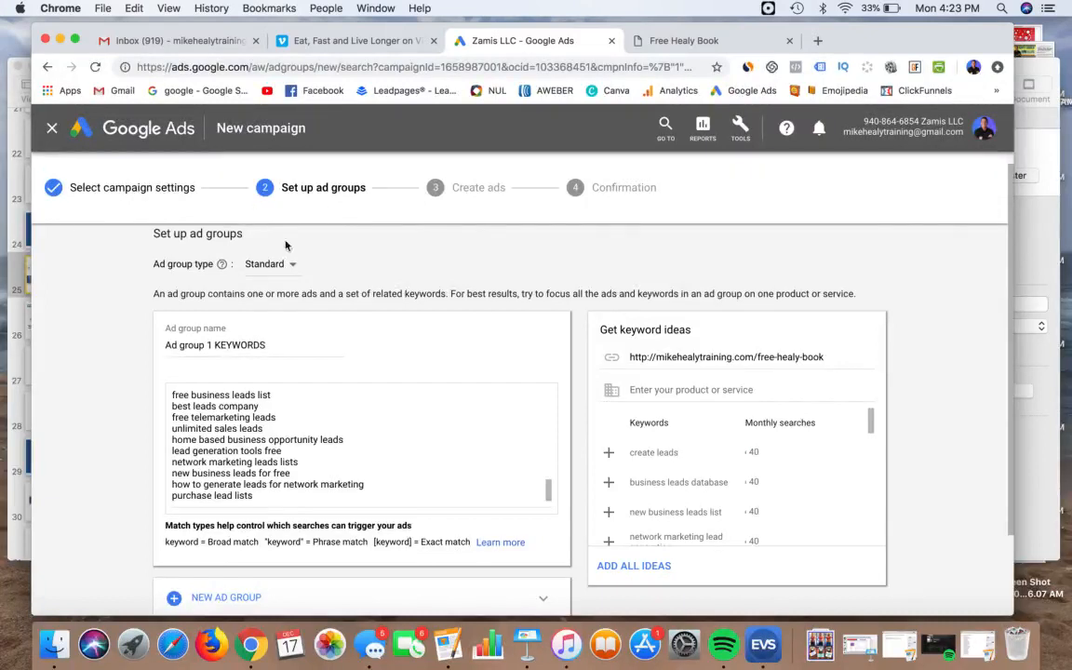
scroll(107, 361, "down", 2)
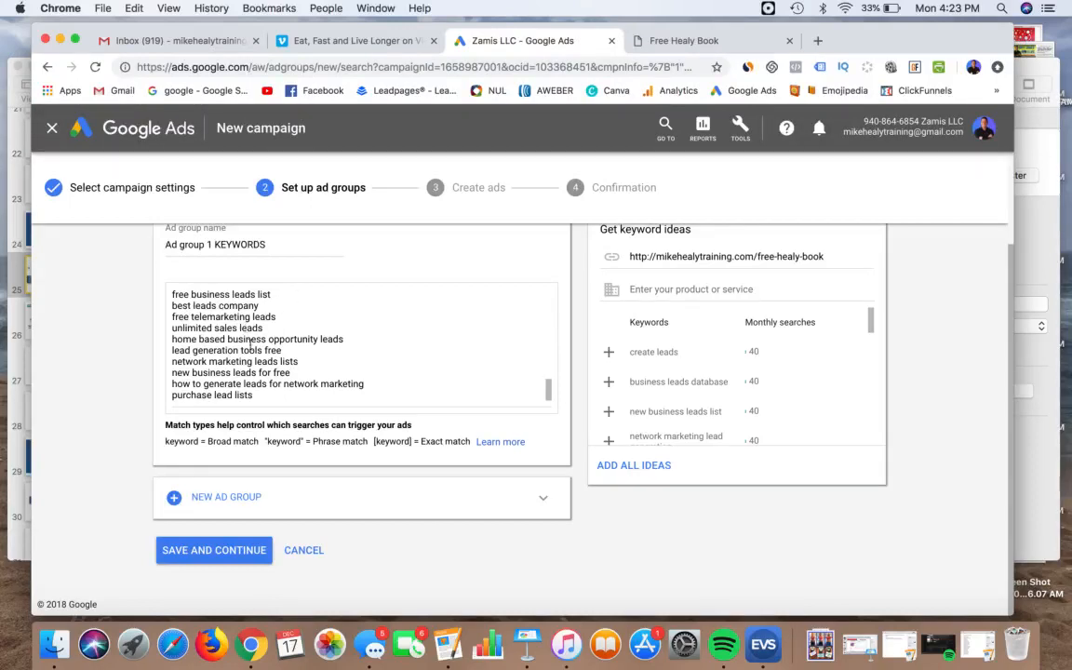
left_click(220, 497)
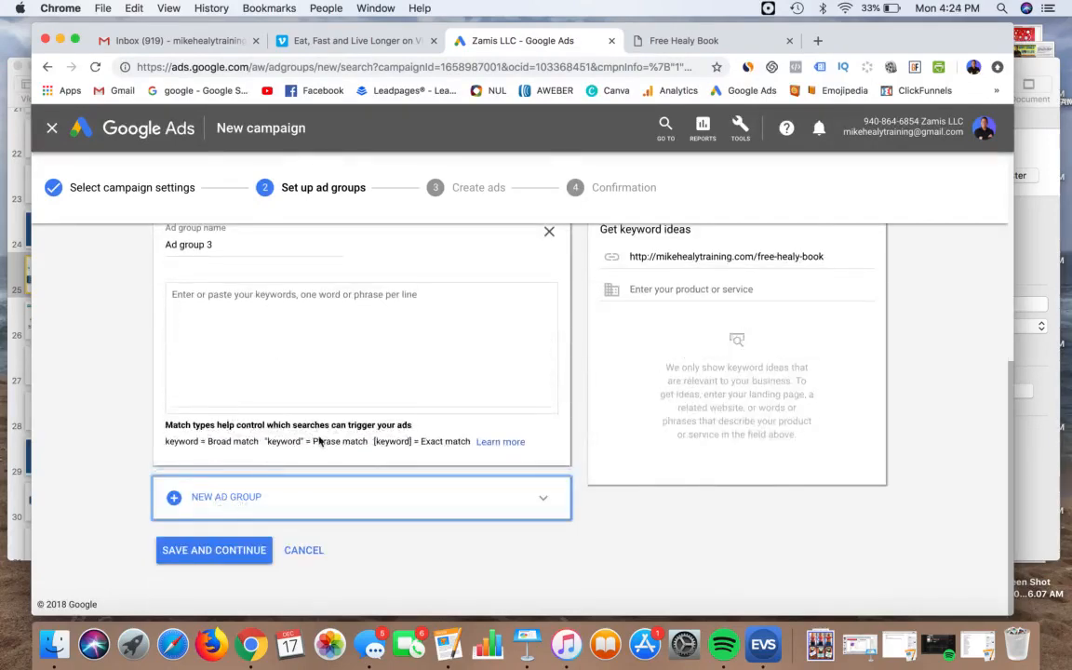
scroll(318, 435, "up", 2)
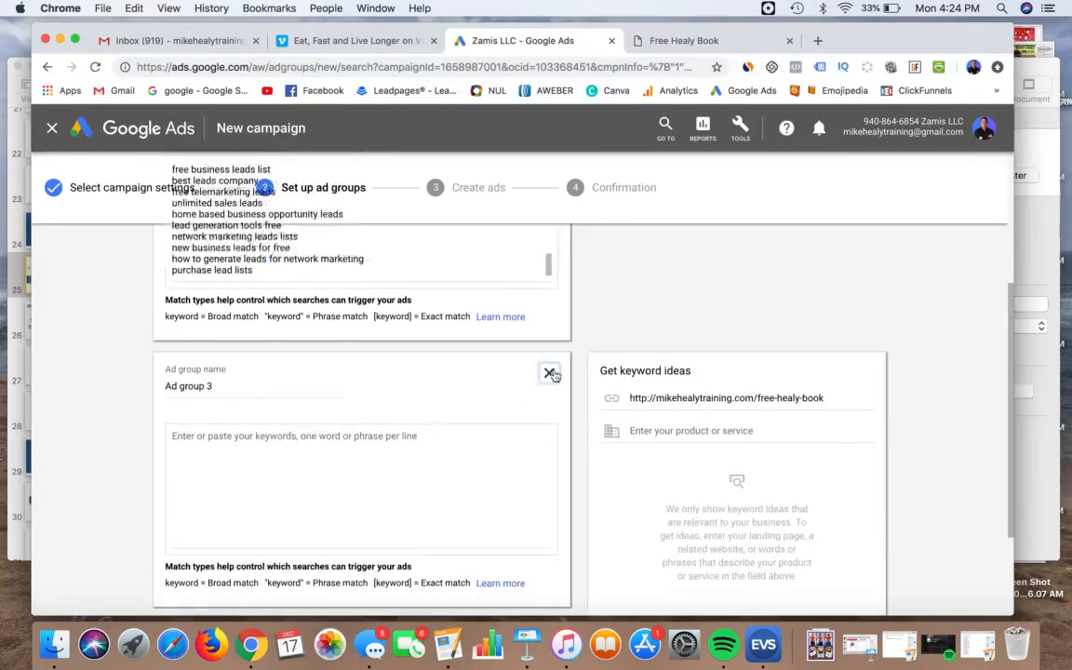
left_click(548, 371)
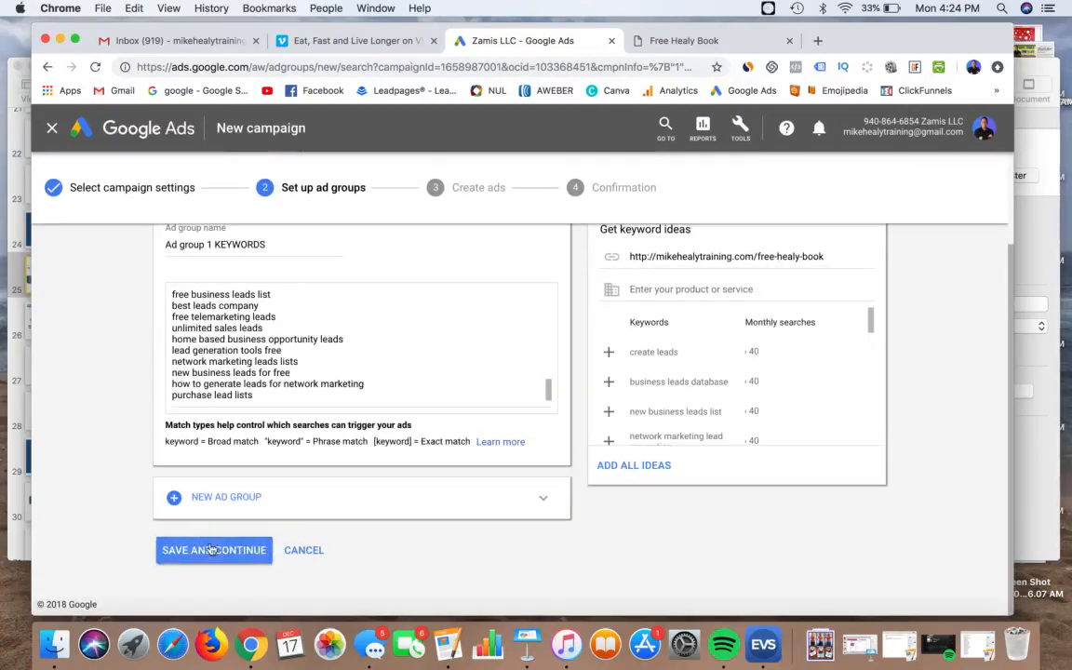
Save the ad group with its keywords, continue to ad creation and look over the blank text ad form.
left_click(210, 549)
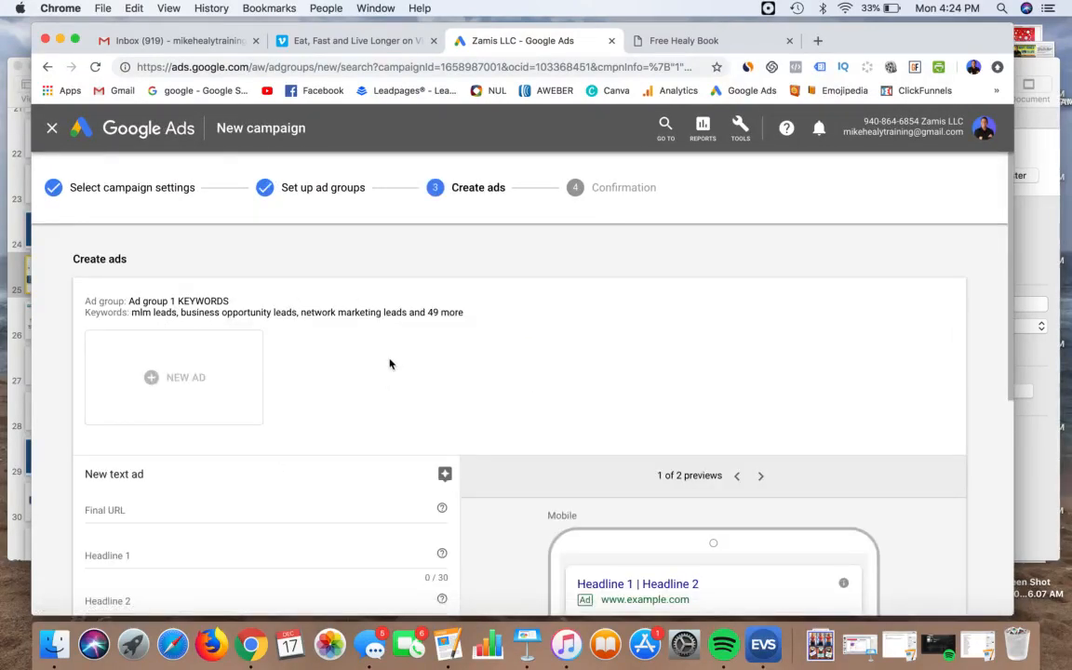
scroll(390, 364, "down", 2)
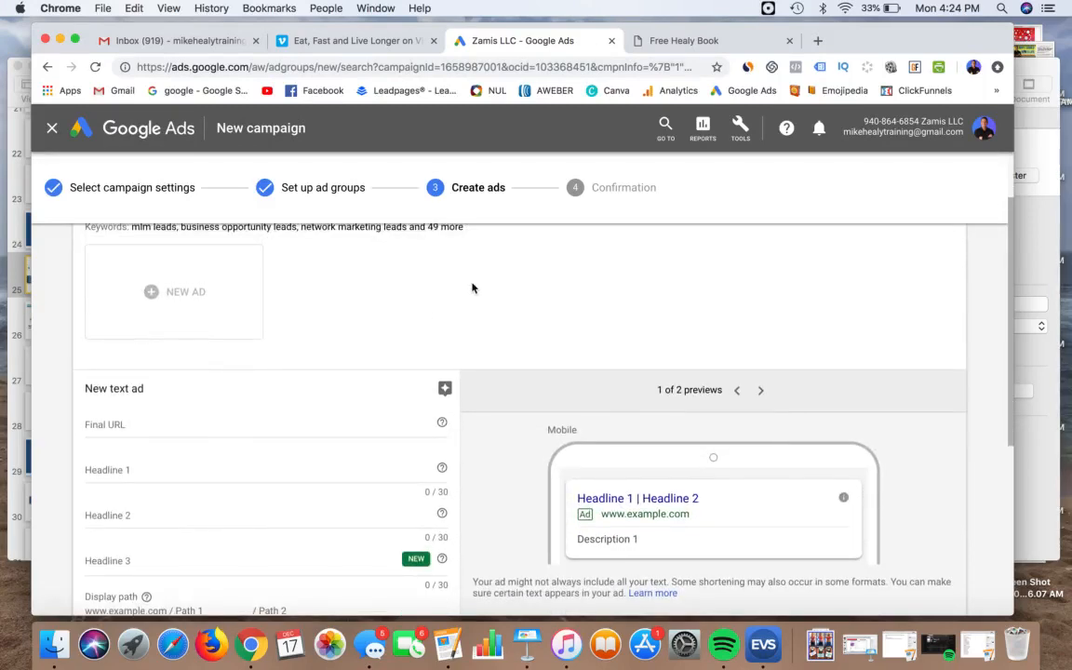
scroll(471, 288, "up", 2)
scroll(472, 288, "down", 1)
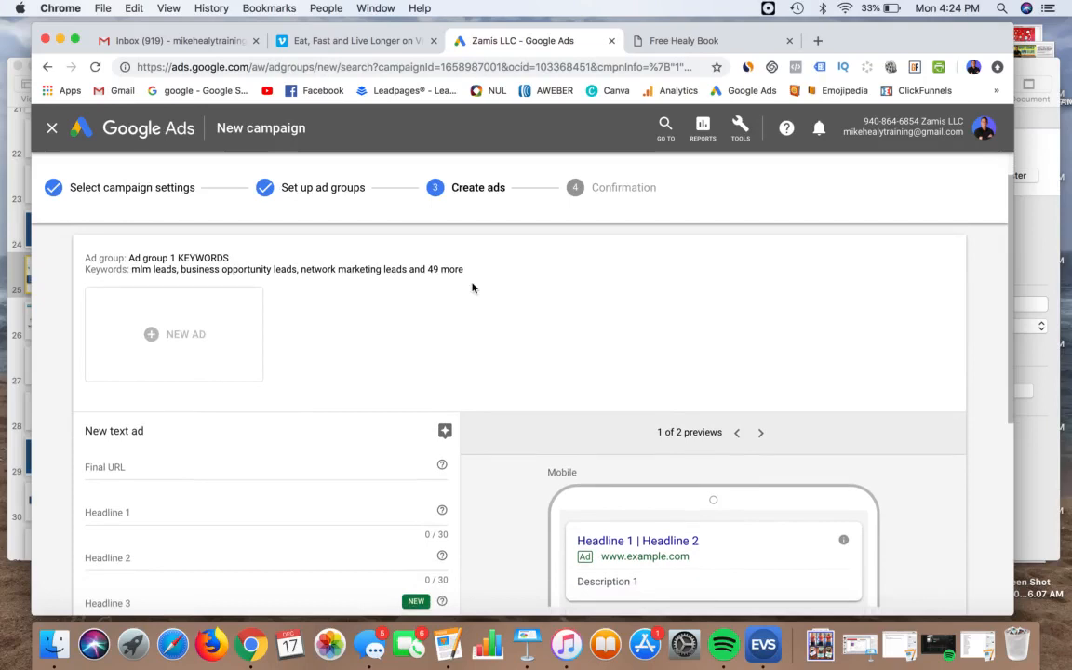
scroll(472, 288, "down", 2)
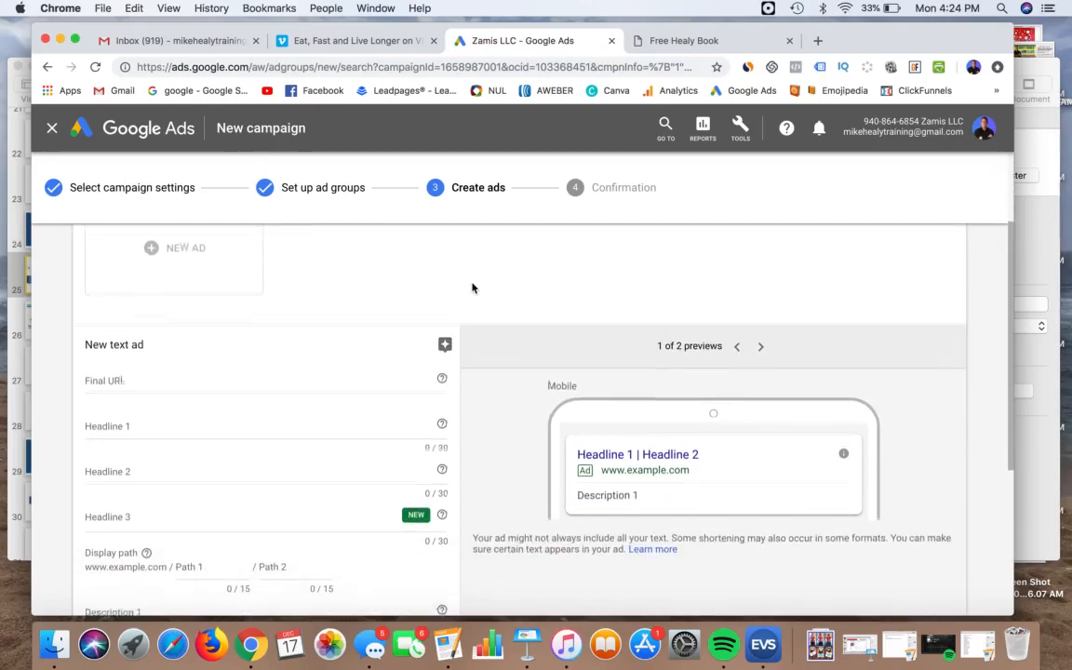
scroll(471, 288, "up", 1)
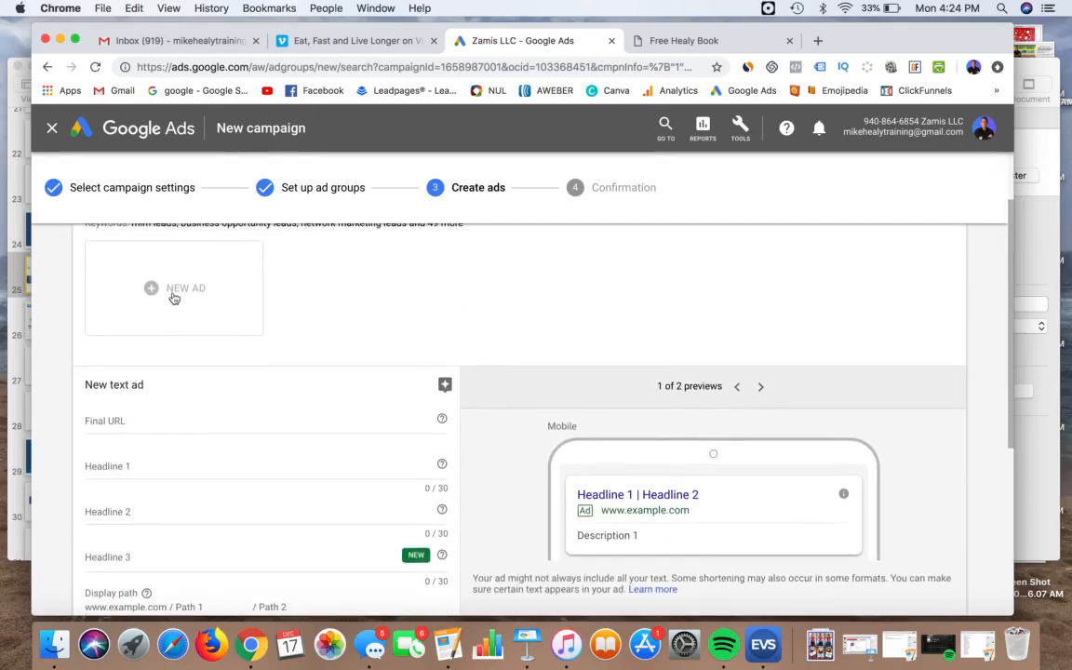
scroll(400, 297, "down", 1)
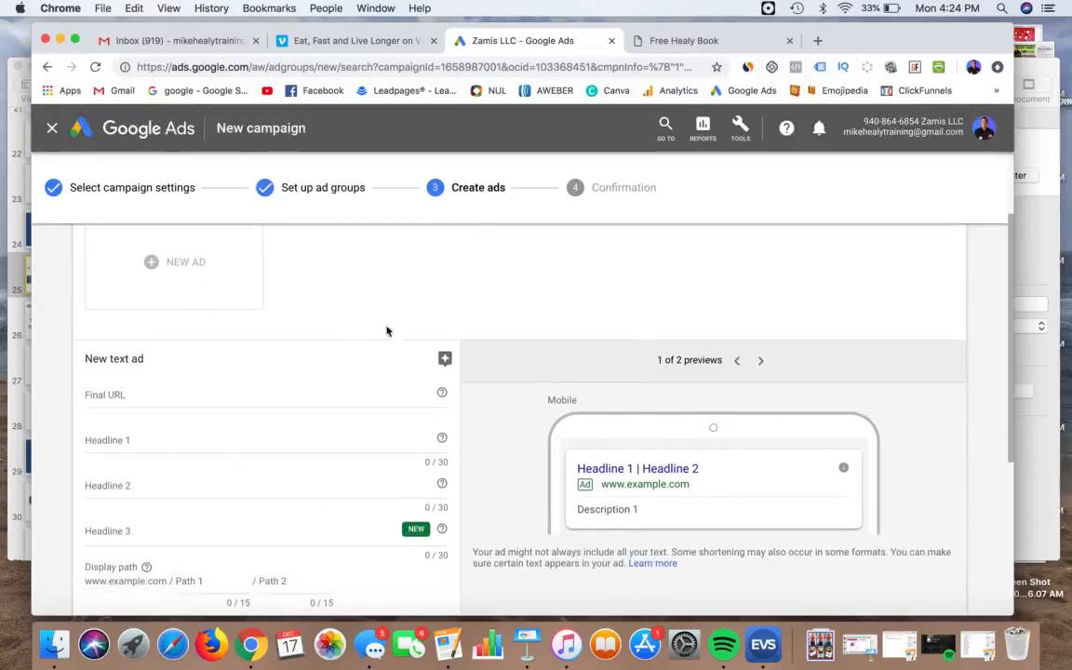
scroll(442, 305, "down", 1)
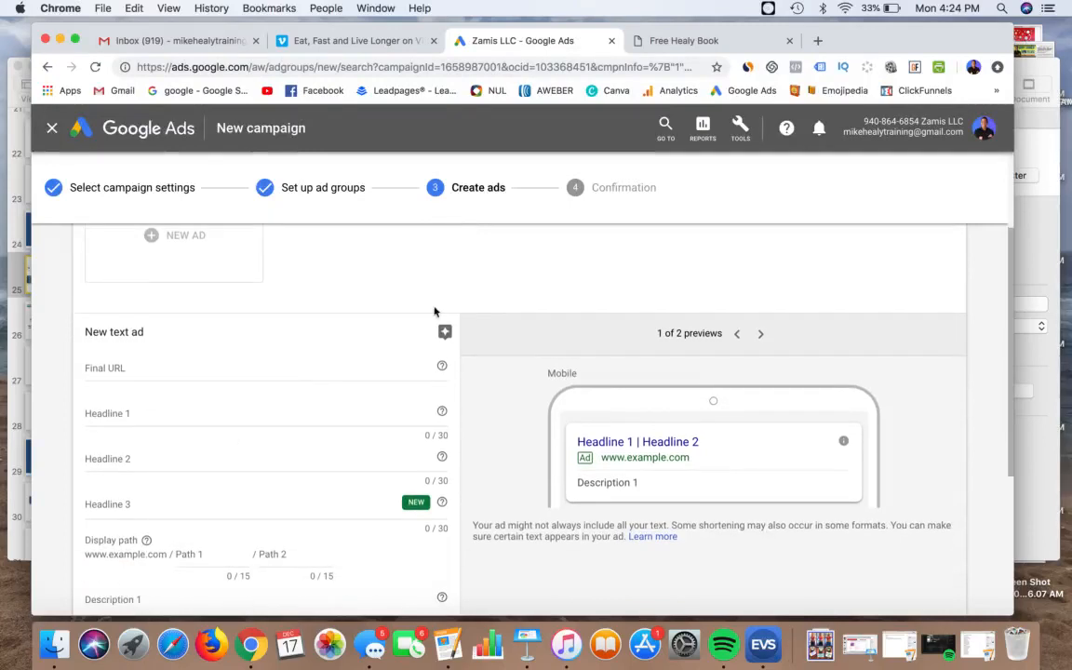
Copy the free book landing page's address and paste it as the new text ad's final URL.
left_click(684, 41)
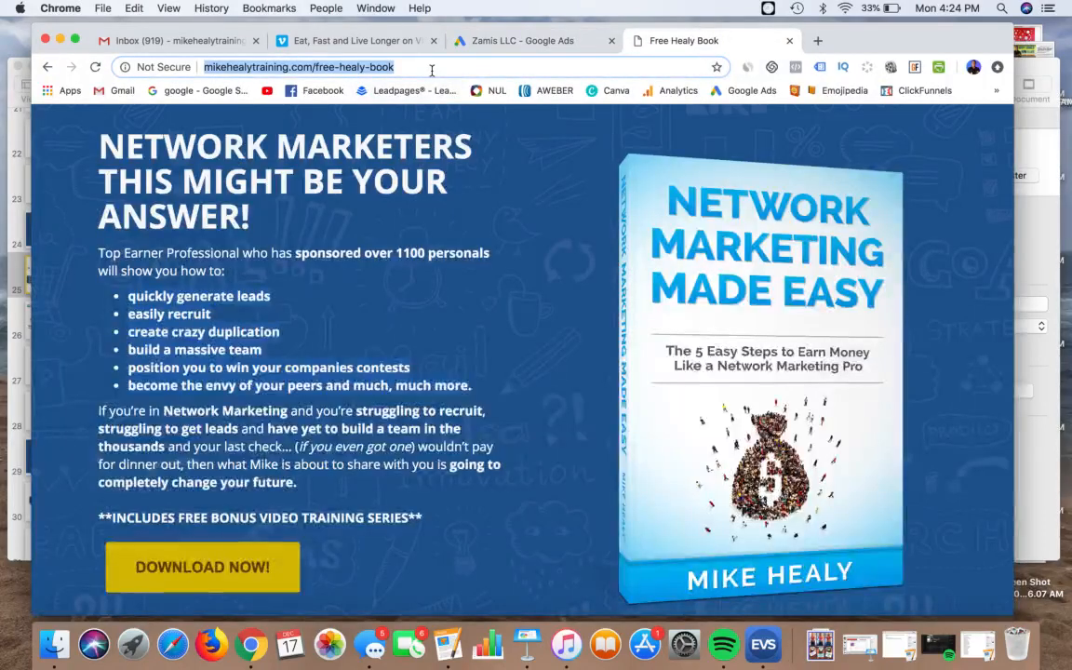
left_click(512, 41)
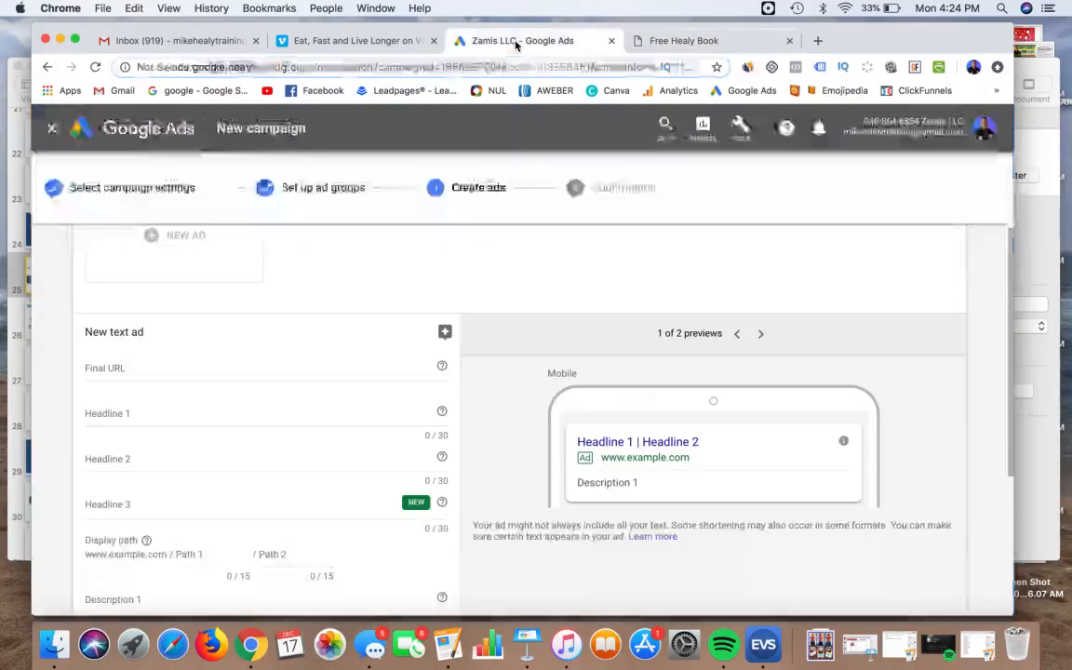
left_click(143, 372)
type("http://mikehealytraining.com/free-healy-book")
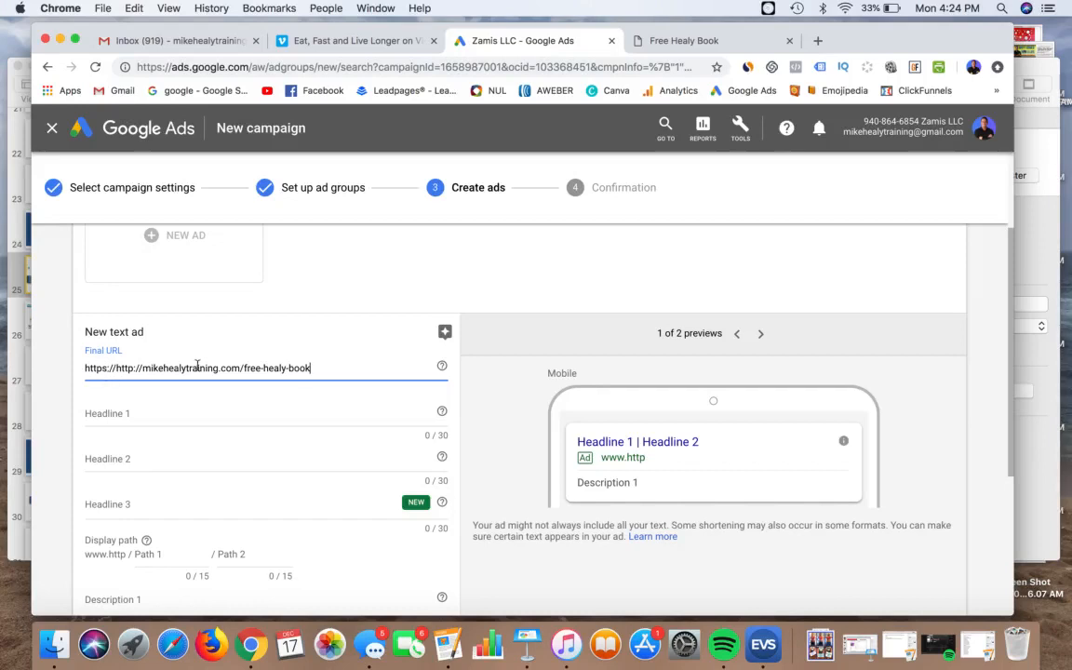
Enter "Network Marketing" as Headline 1 and "Free Book" as Headline 2 of the text ad.
scroll(325, 402, "down", 1)
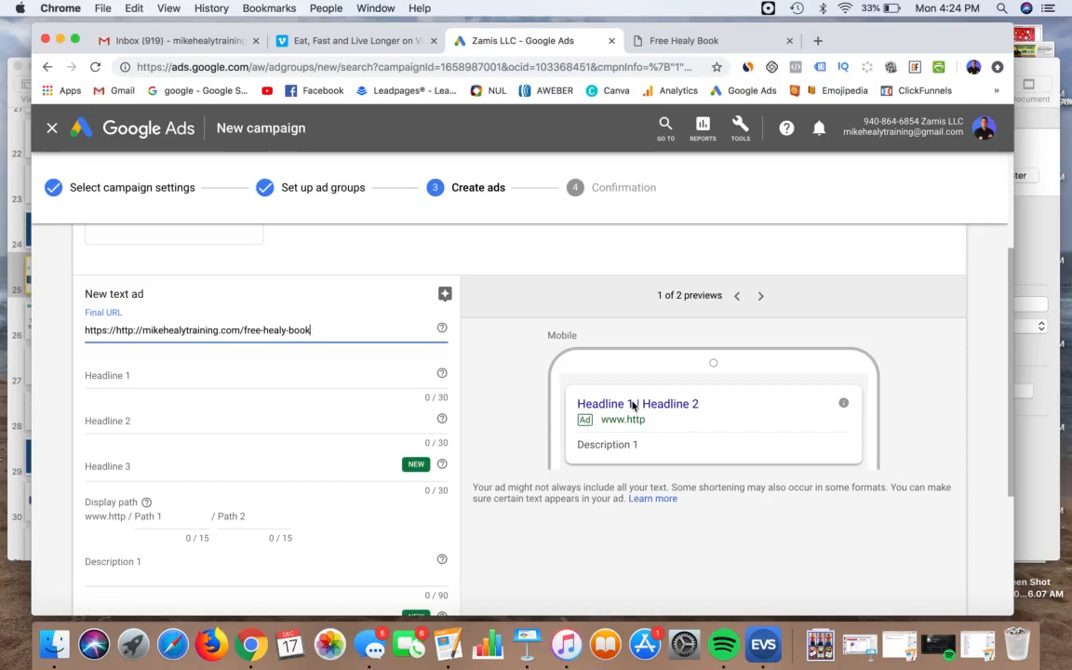
left_click(239, 379)
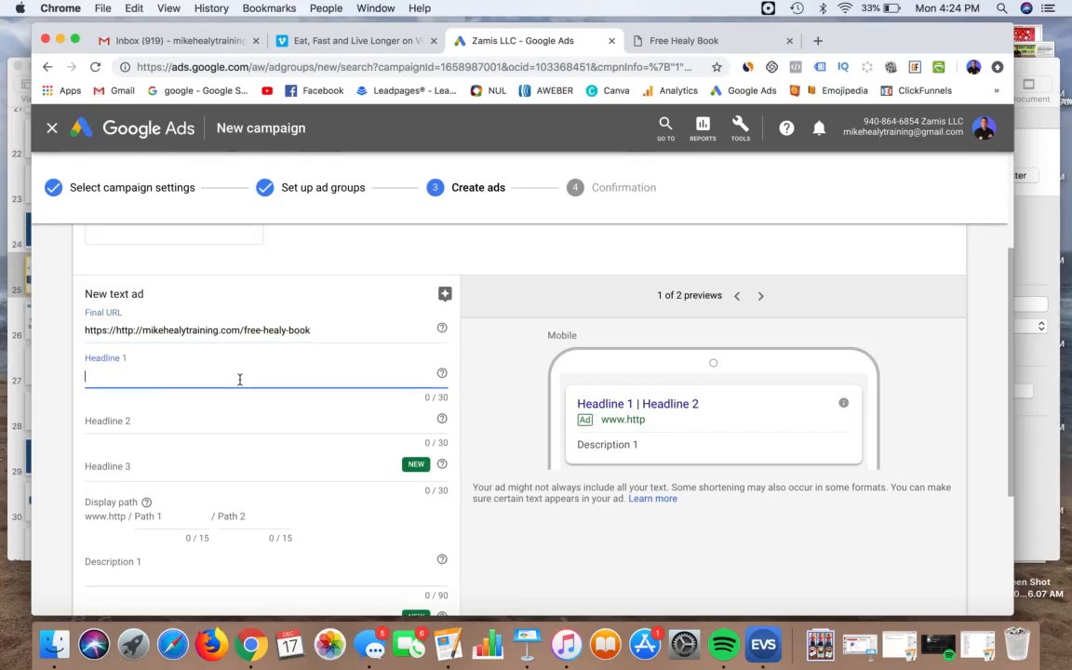
type("N")
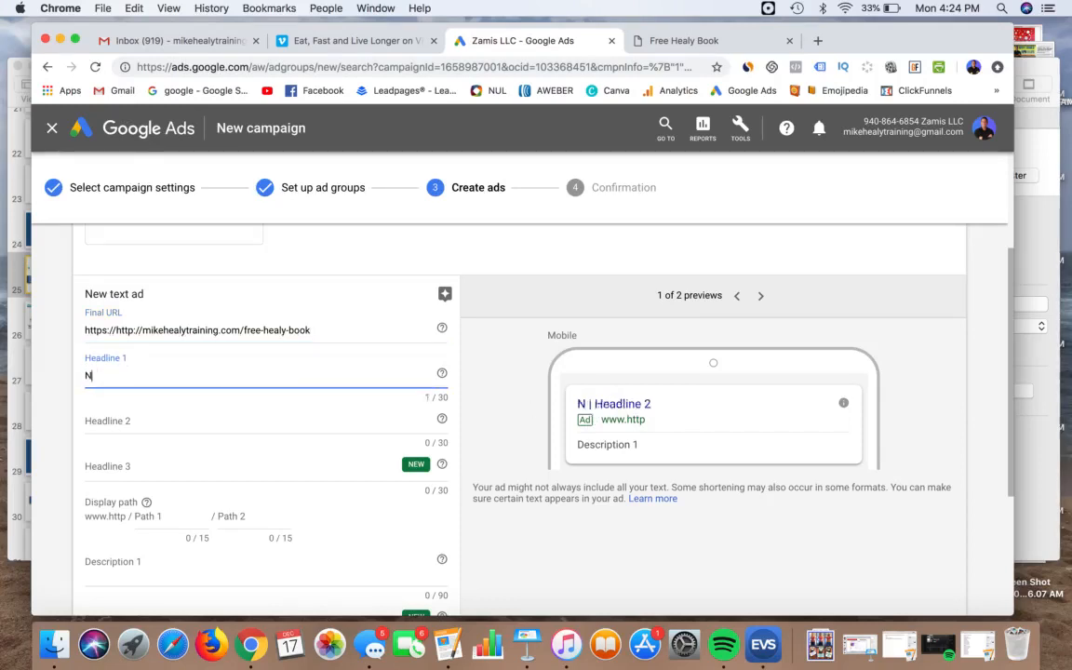
type("etwork Marketing")
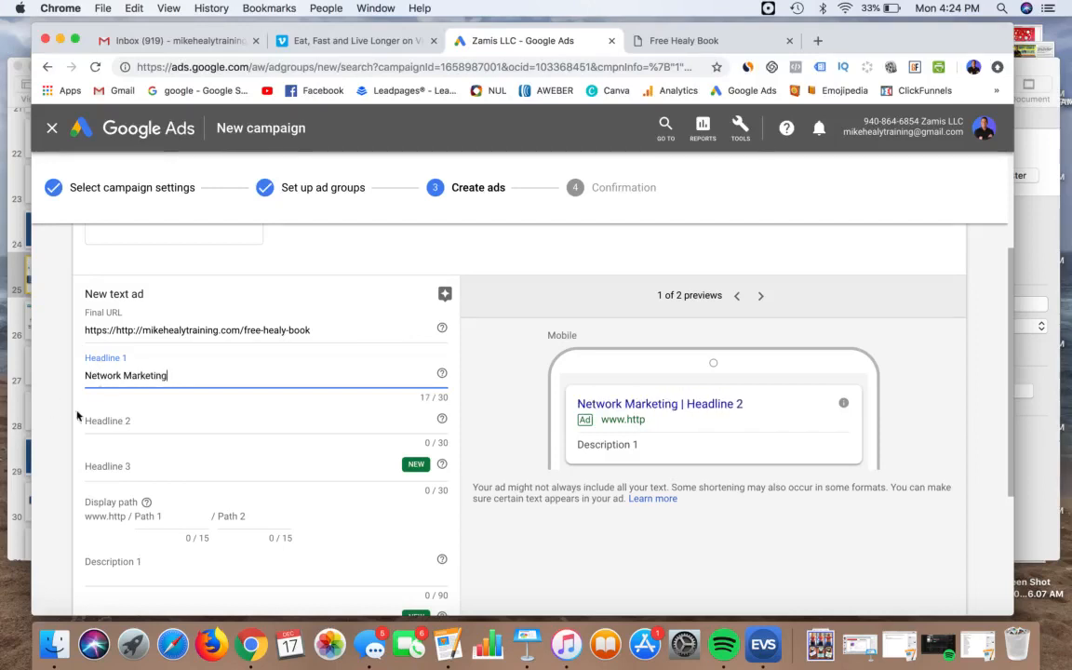
left_click(141, 419)
type("Fre")
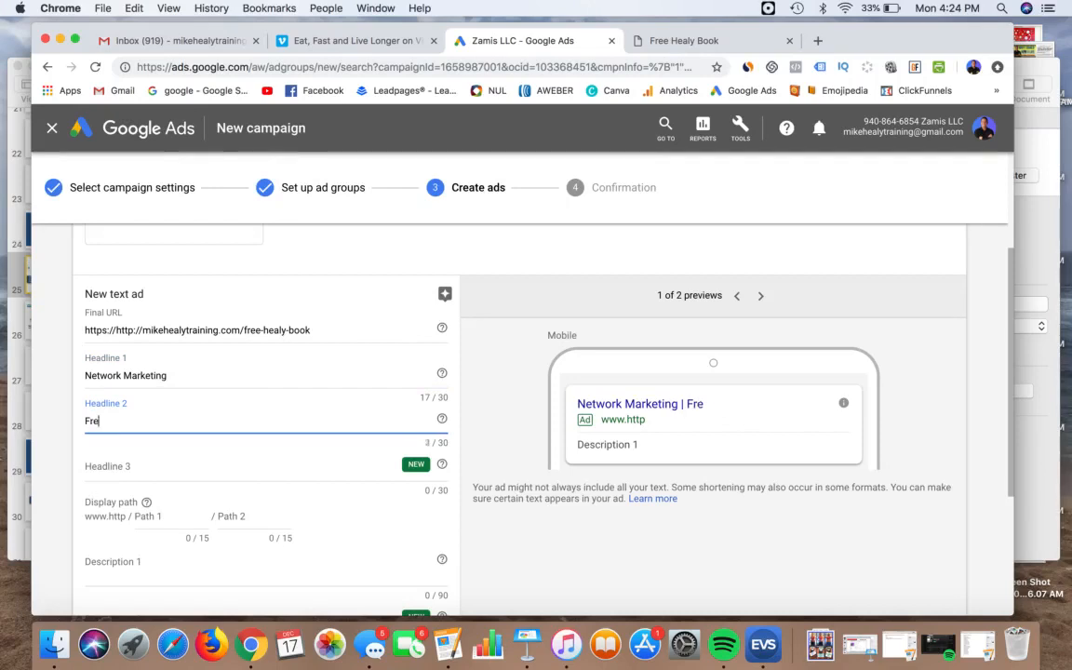
type("e Book")
Try using the landing page's paragraph starting "If you're in Network Marketing" as the ad's Description 1.
scroll(343, 407, "down", 1)
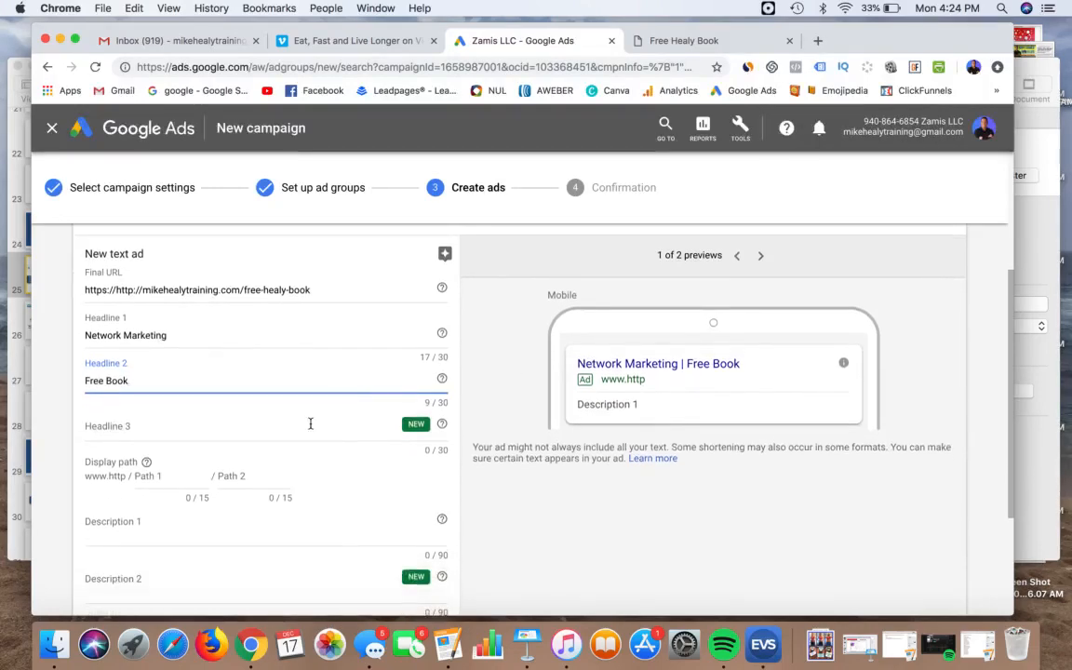
scroll(246, 423, "down", 1)
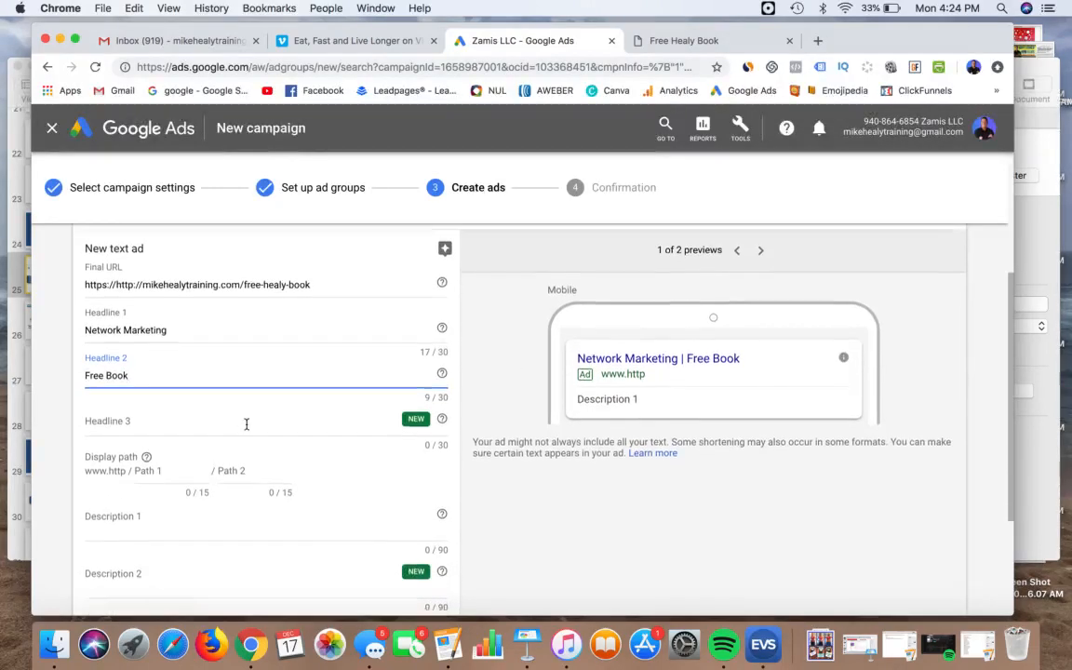
scroll(246, 423, "down", 2)
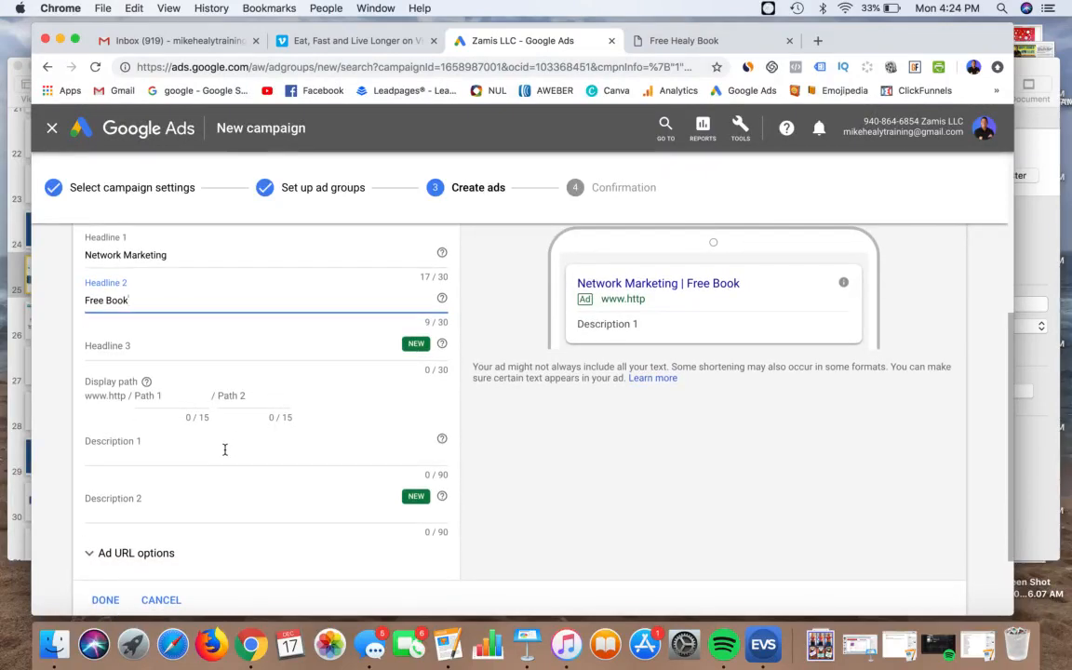
left_click(224, 449)
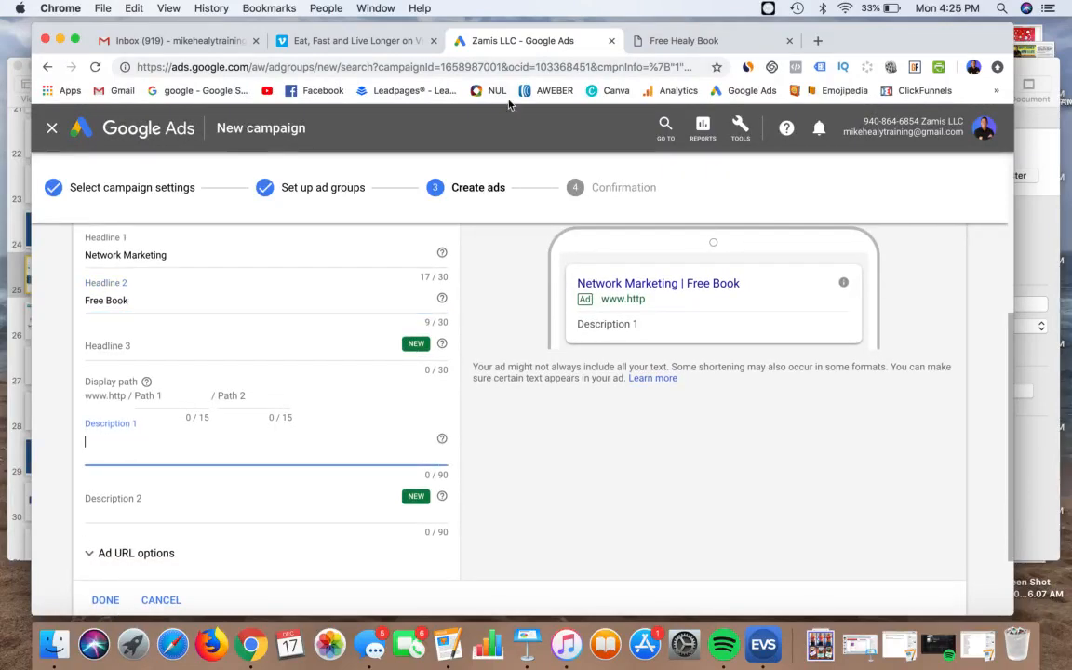
left_click(698, 40)
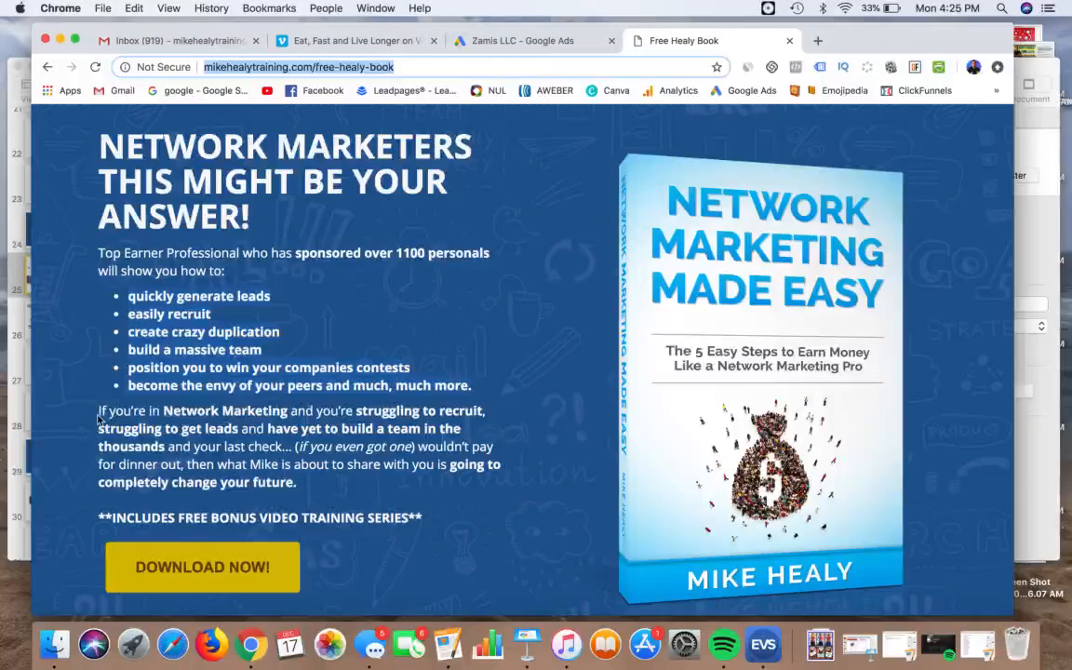
left_click_drag(98, 411, 315, 495)
key("super+c")
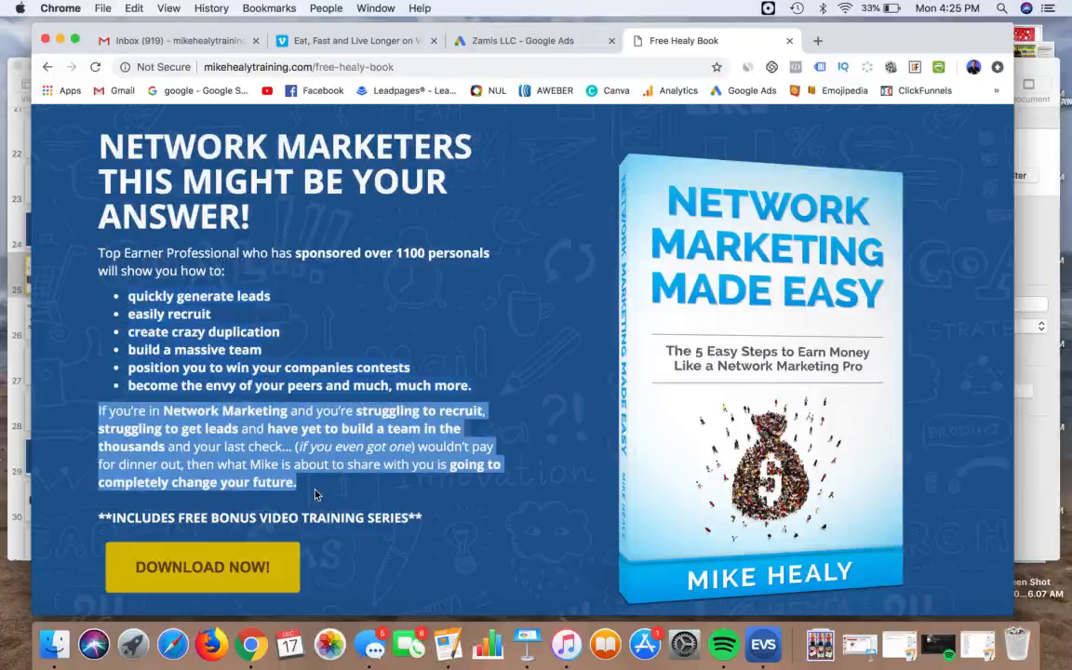
left_click(484, 40)
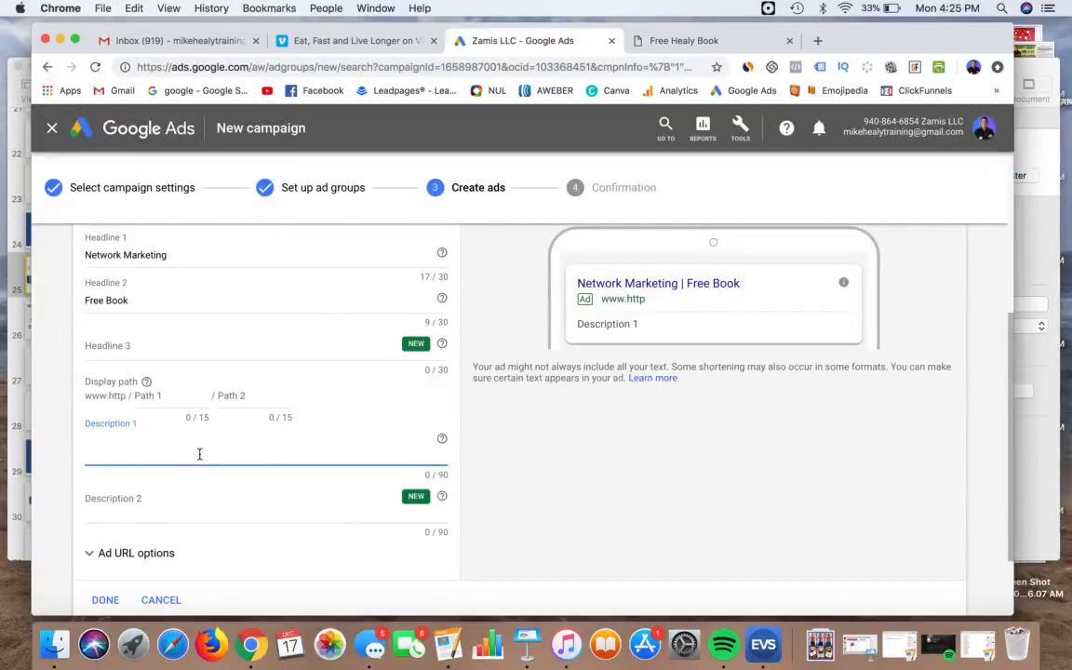
key("super+v")
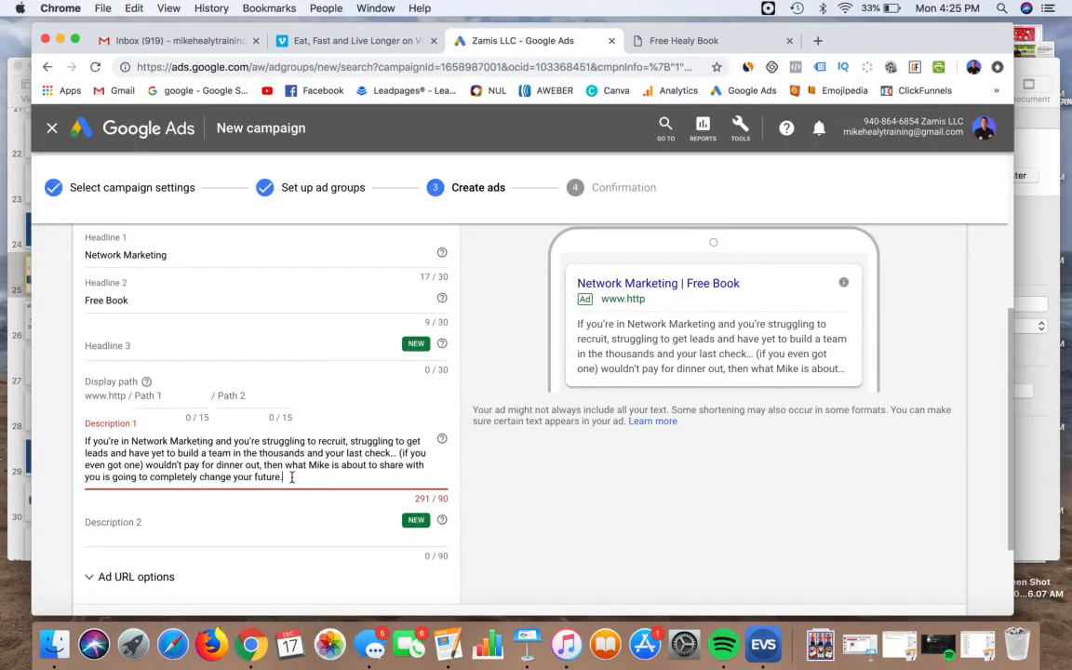
left_click_drag(291, 477, 85, 441)
key("BackSpace")
key("BackSpace")
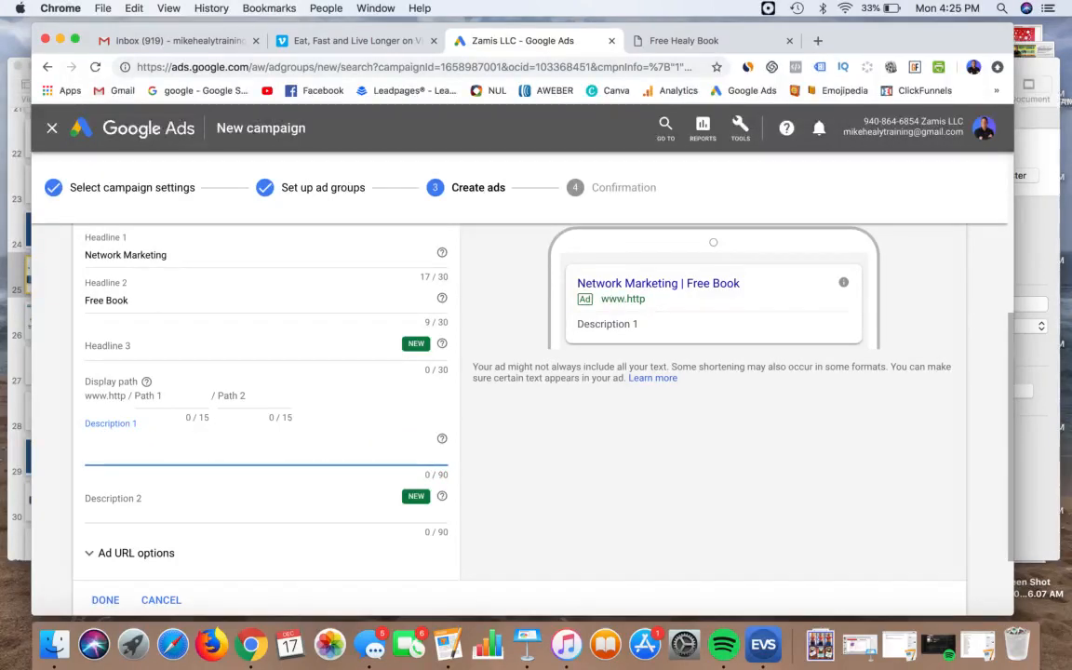
Write "Get a free copy of my best selling book" as Description 1 of the text ad.
type("Get a free copyh")
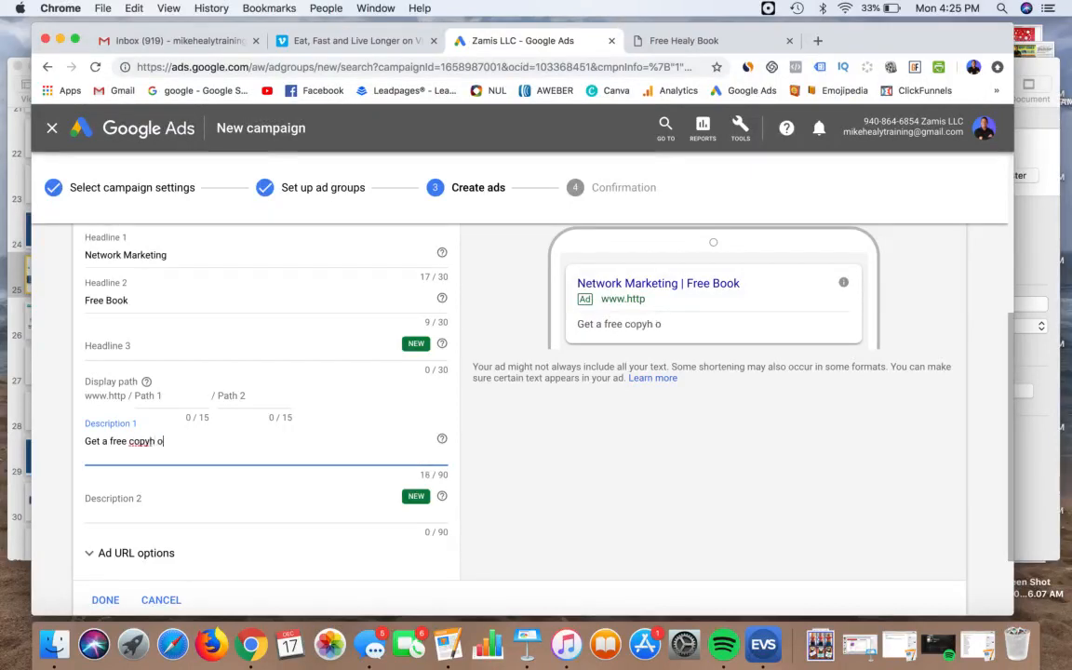
type(" o")
key("BackSpace")
key("BackSpace")
key("BackSpace")
type("of my bes")
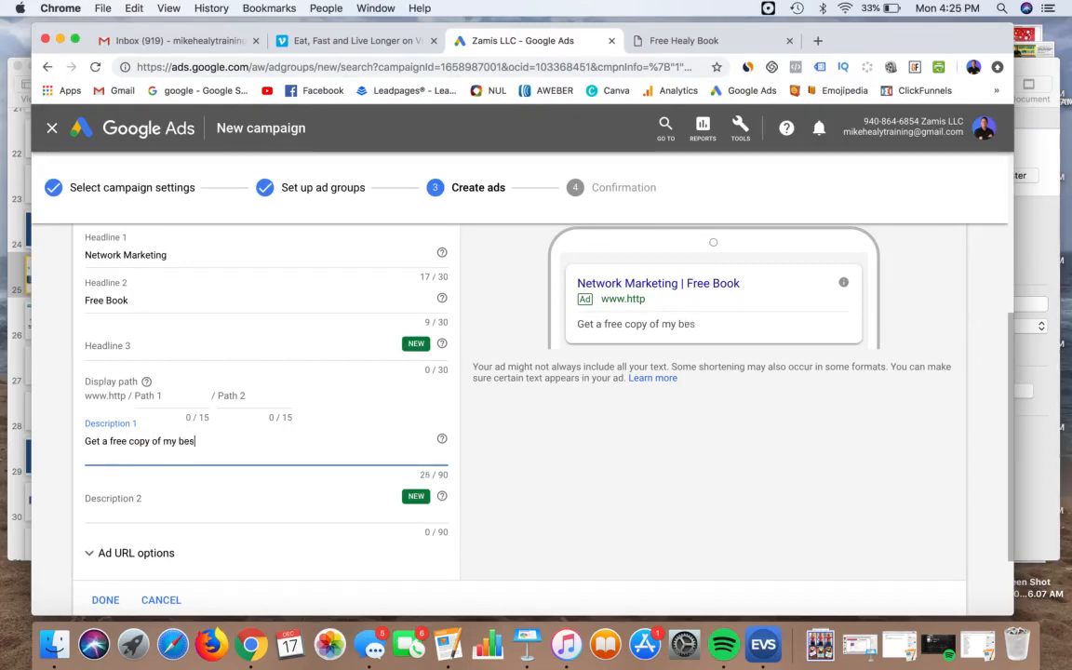
type("t selling book")
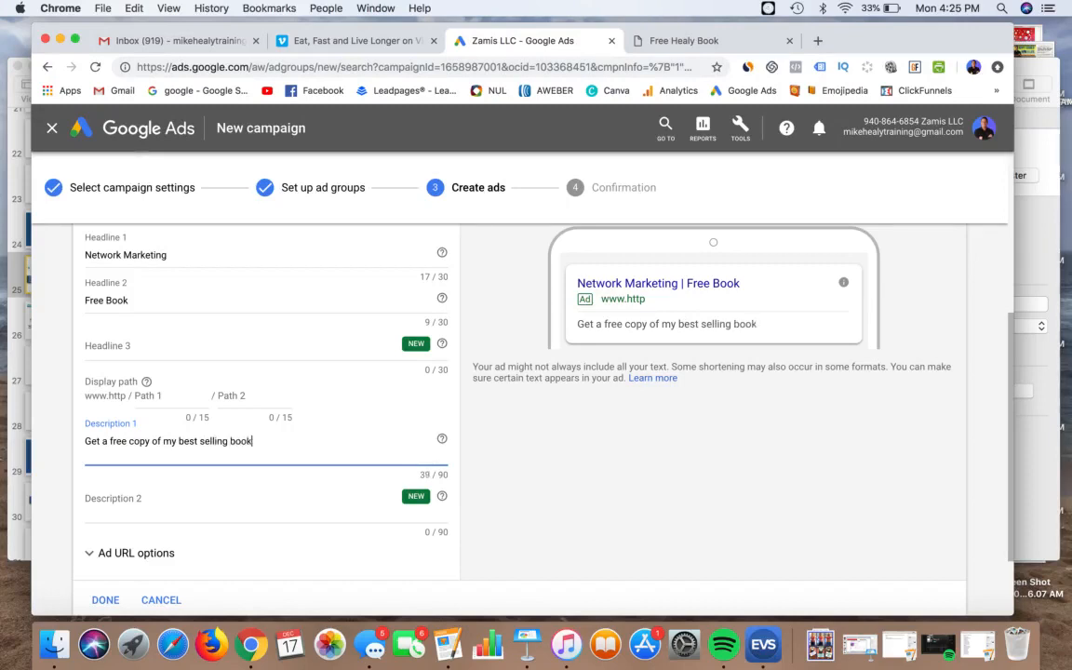
key("Tab")
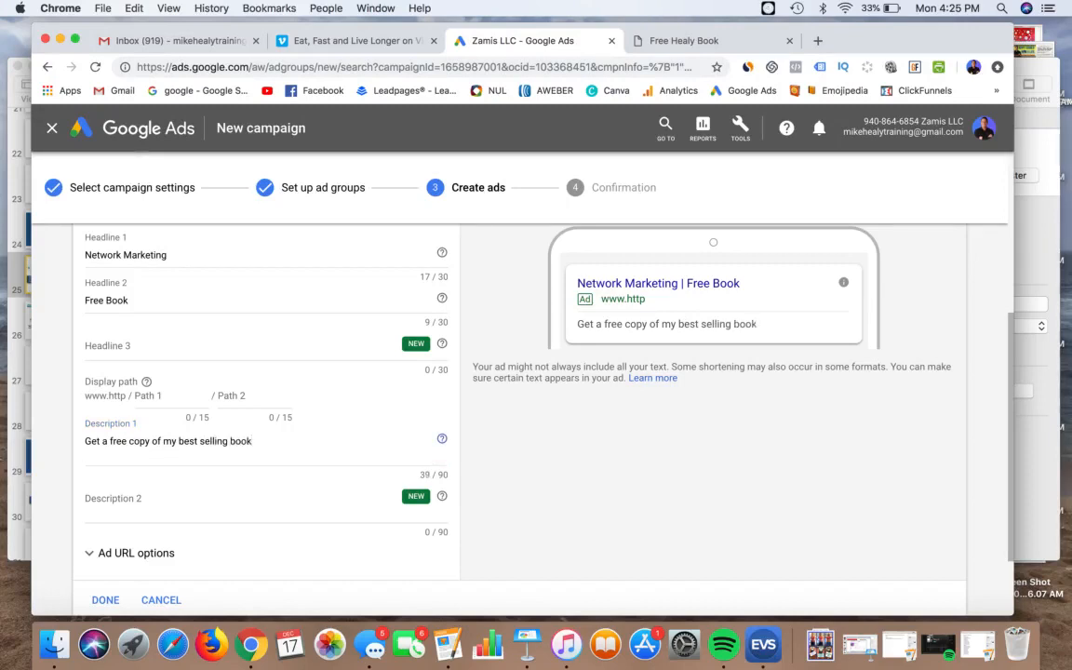
Write "Learn how to be a network marketing rock star." as Description 2 of the text ad.
left_click(114, 502)
type("Learn")
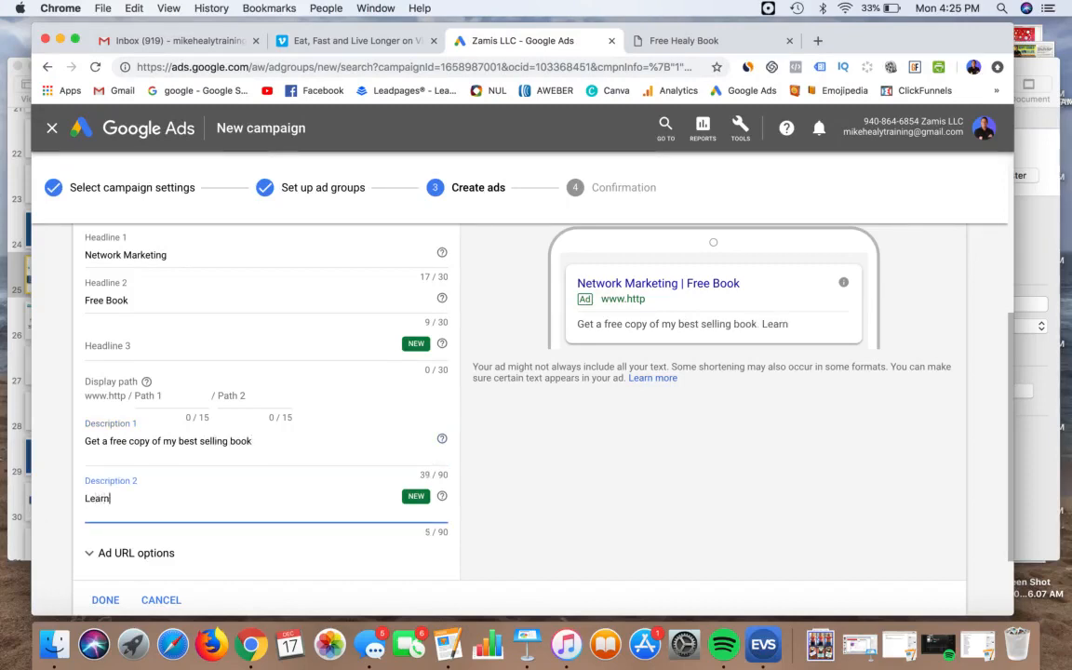
type(" how to be a")
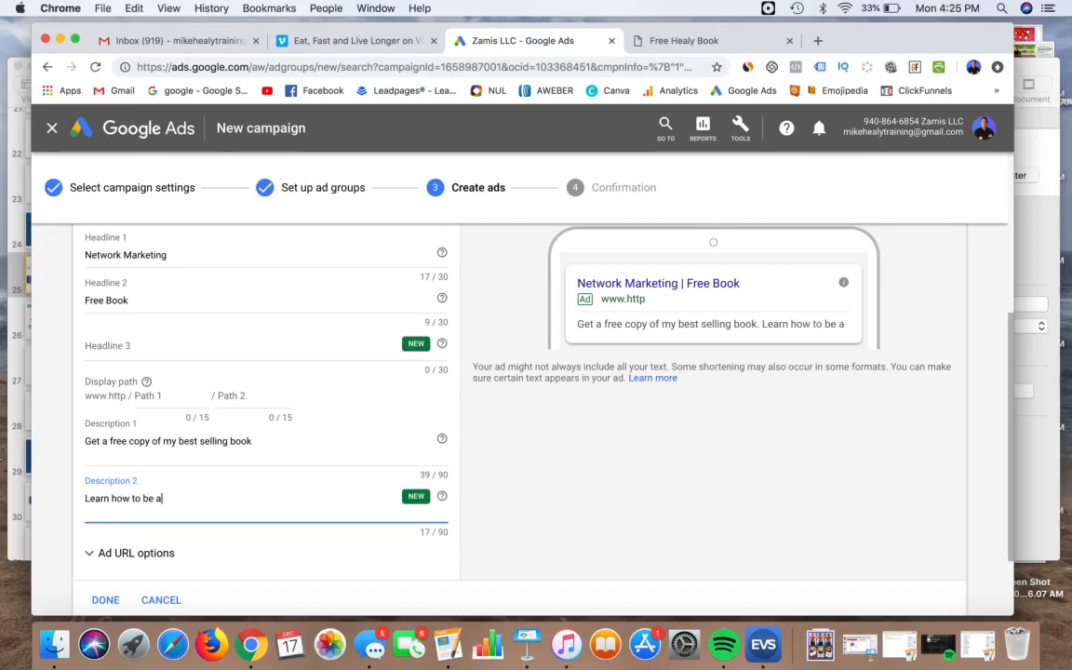
type(" net")
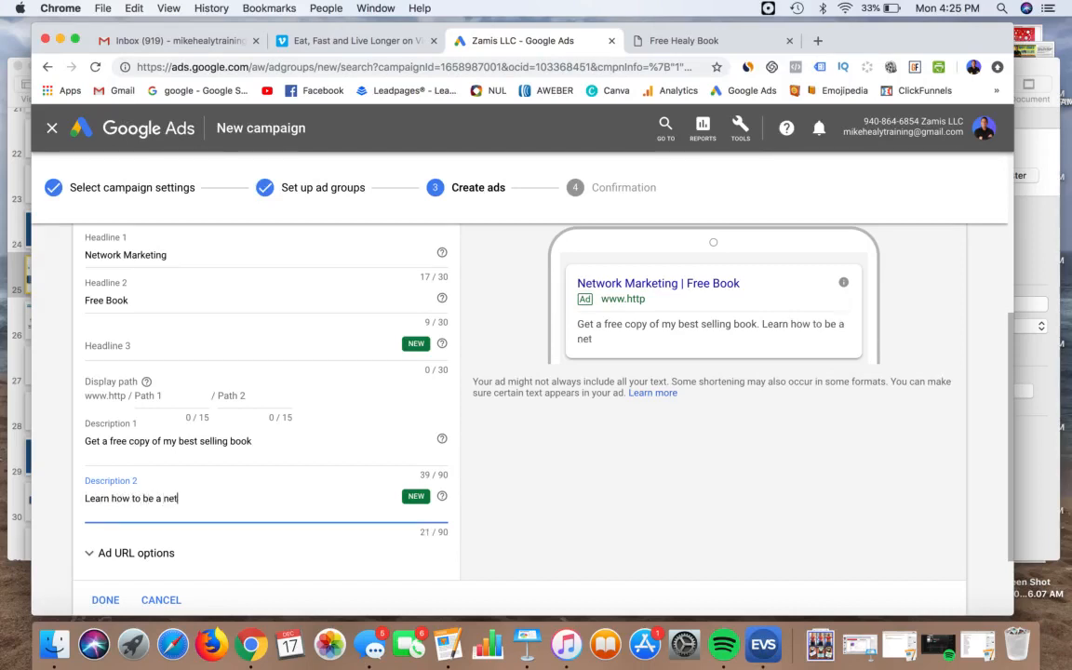
type("work marketing rock")
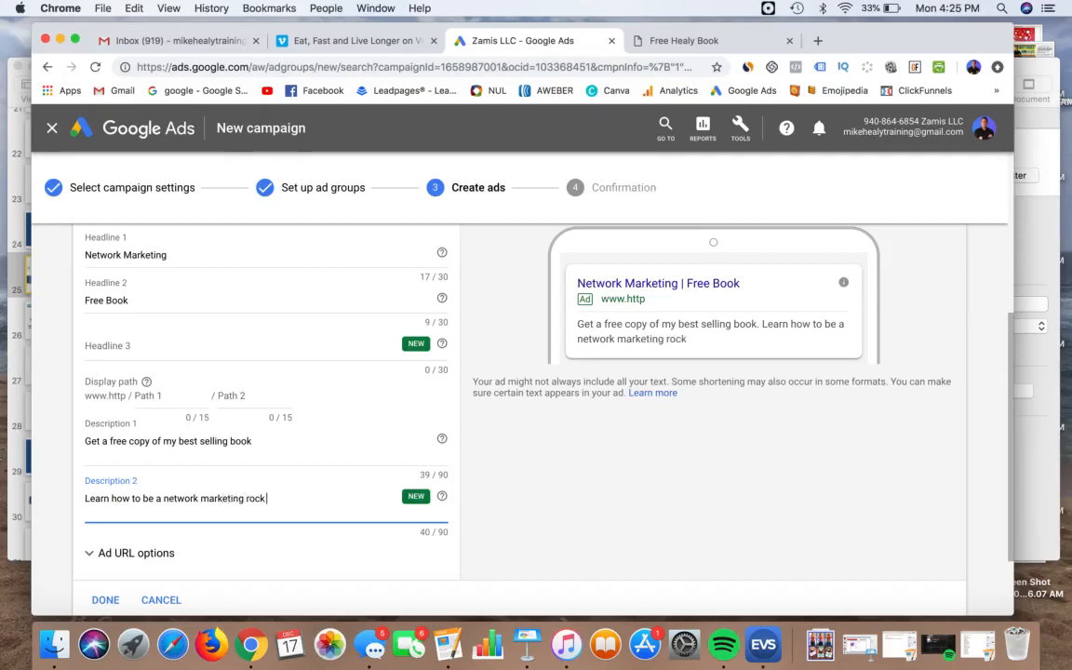
type(" star.")
Review the completed text ad fields and compare the ad's desktop and mobile previews.
scroll(349, 343, "down", 1)
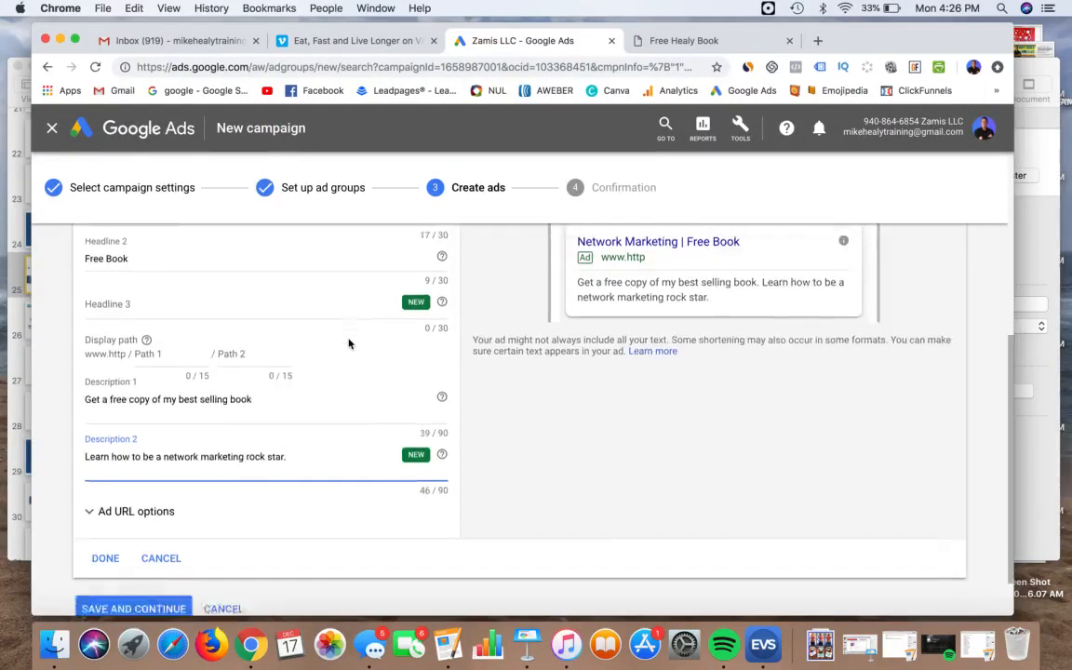
scroll(349, 340, "down", 1)
scroll(332, 346, "up", 3)
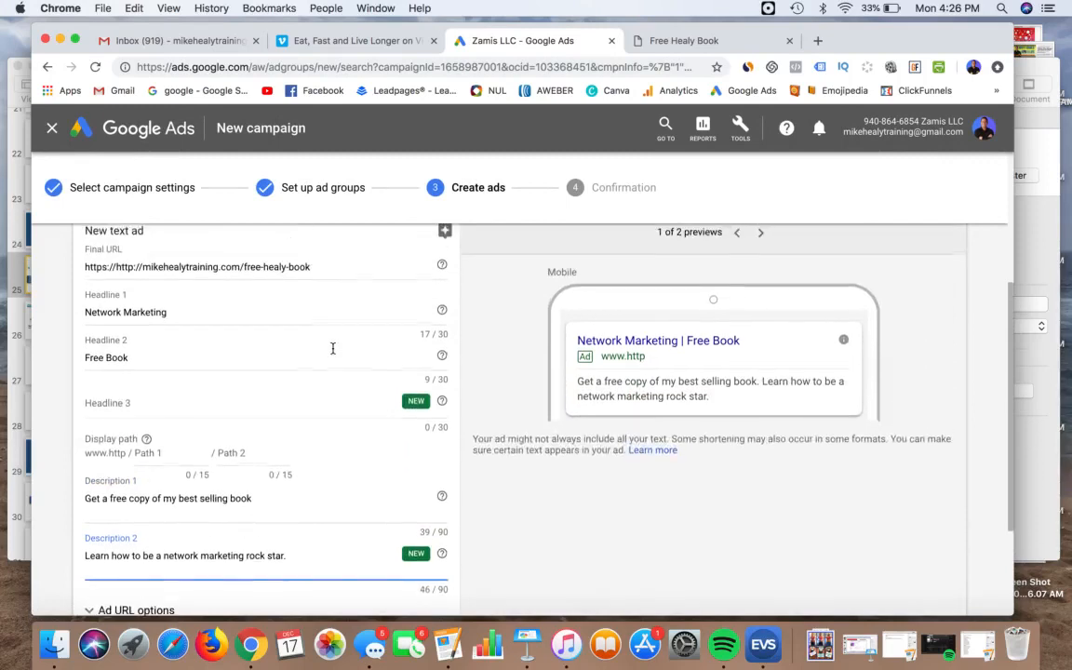
scroll(333, 348, "up", 2)
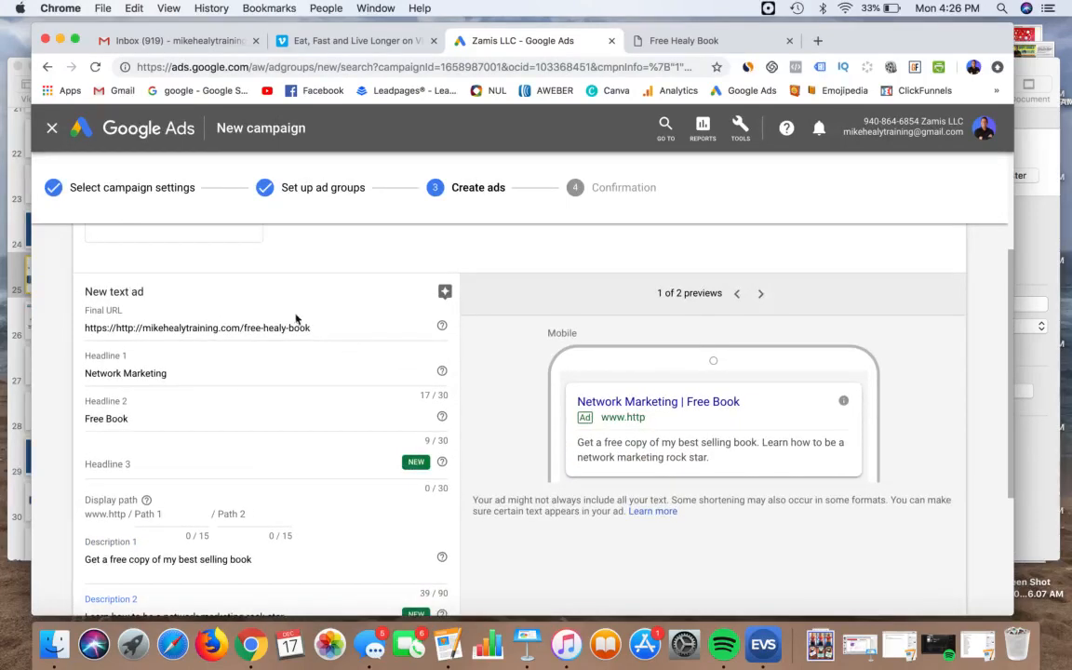
left_click(760, 294)
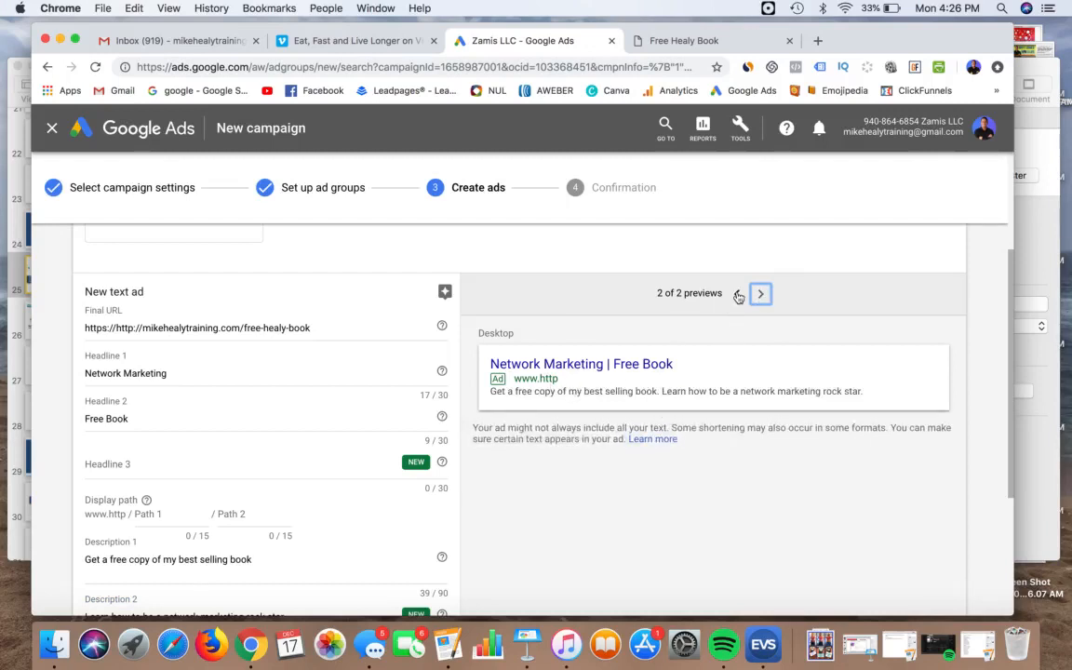
left_click(737, 294)
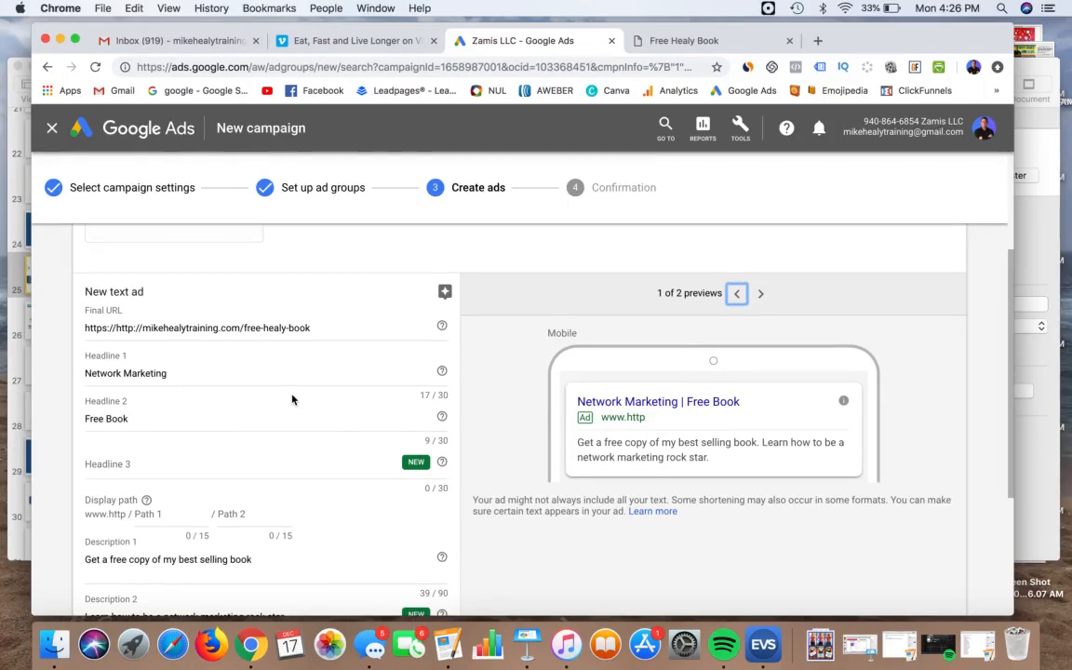
Try to finish the text ad and save it to proceed to the campaign confirmation.
scroll(291, 398, "down", 5)
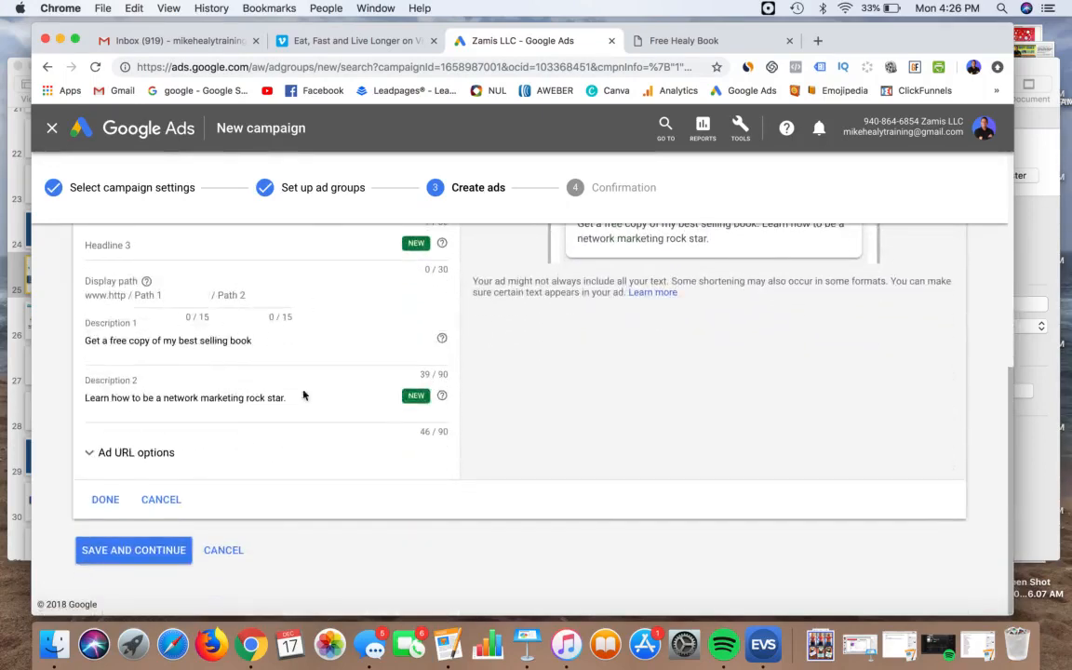
scroll(325, 378, "up", 1)
scroll(325, 378, "down", 1)
left_click(105, 500)
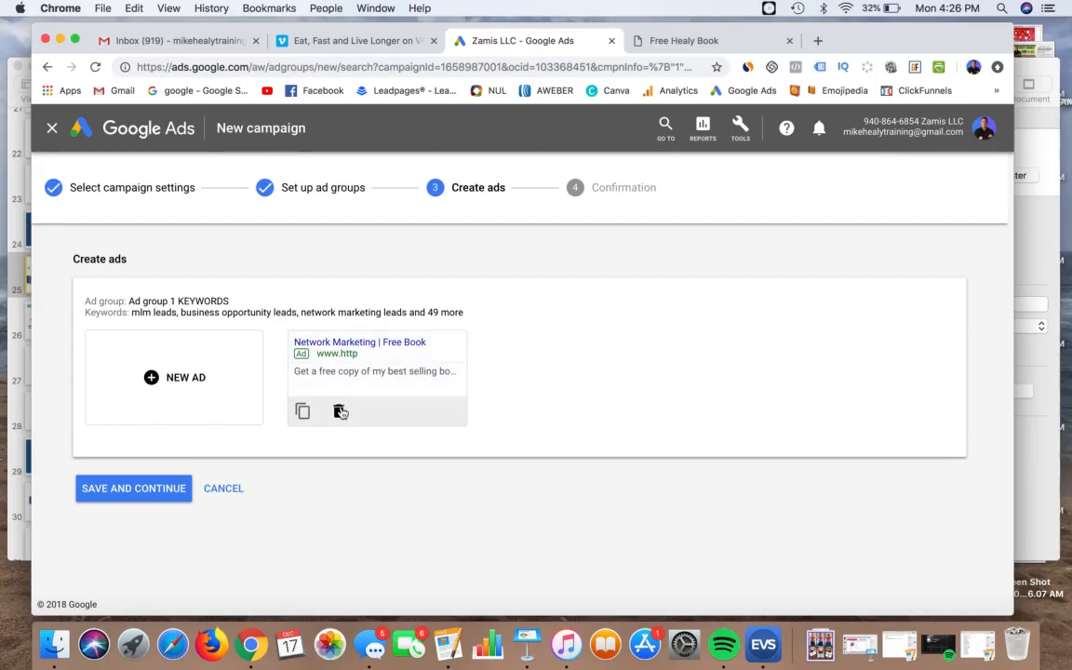
left_click(133, 488)
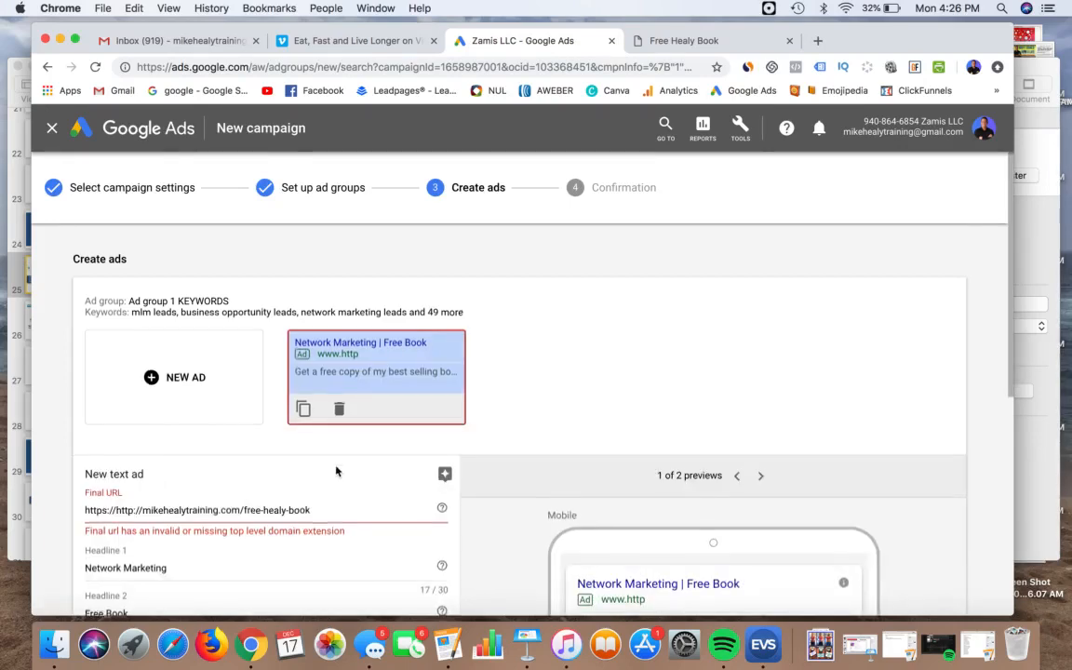
scroll(337, 468, "down", 2)
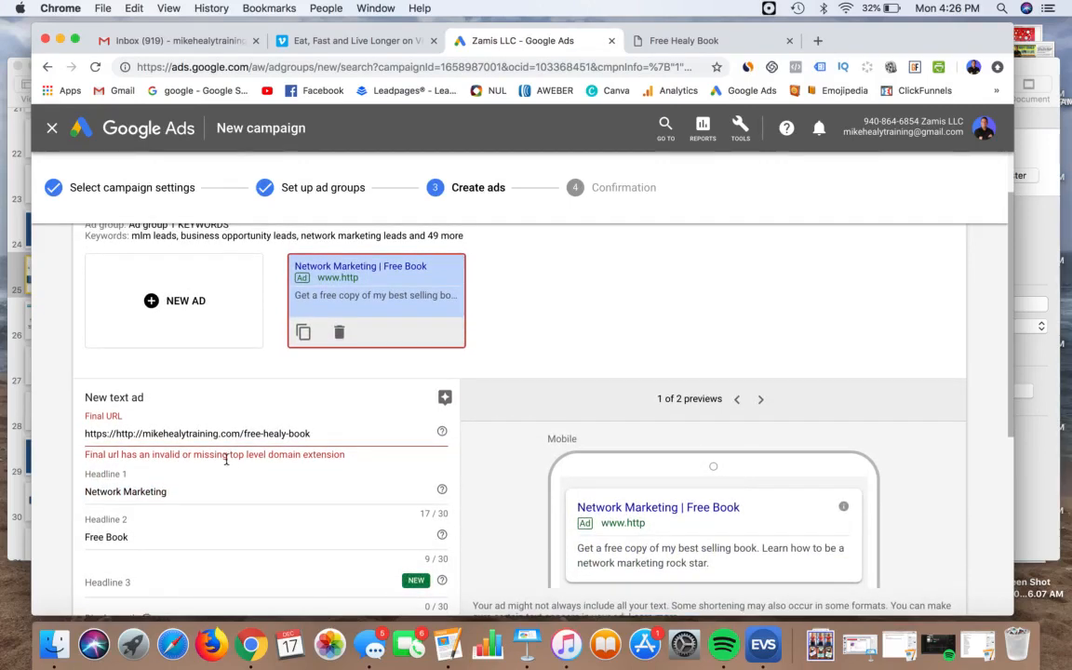
left_click(140, 434)
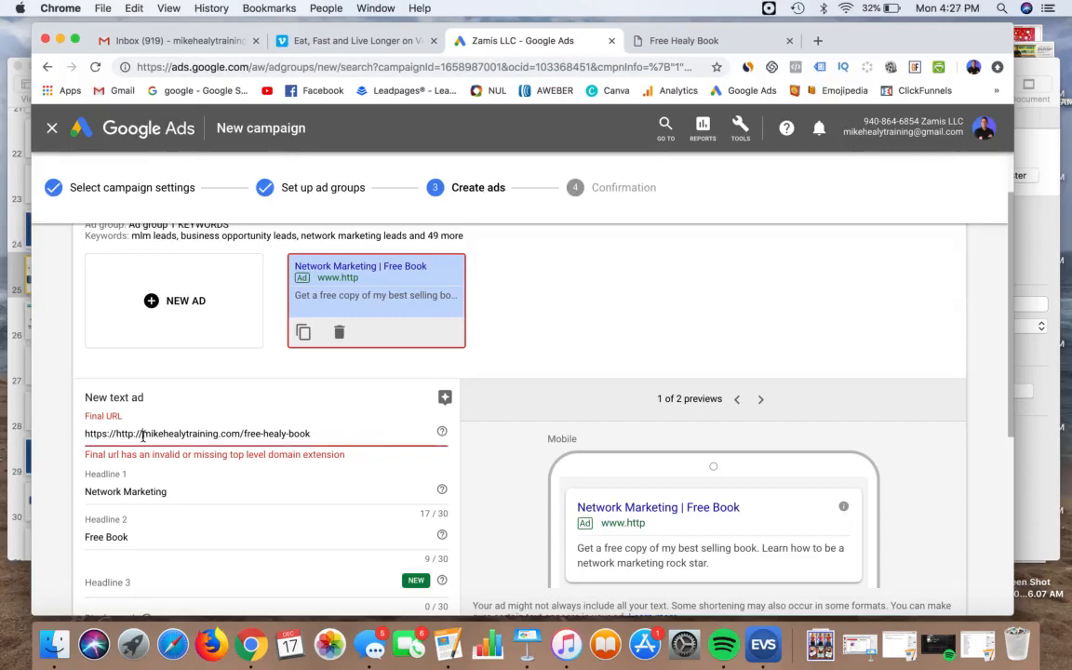
key("BackSpace")
key("BackSpace")
key("BackSpace")
key("BackSpace")
key("BackSpace")
key("BackSpace")
key("BackSpace")
key("BackSpace")
key("BackSpace")
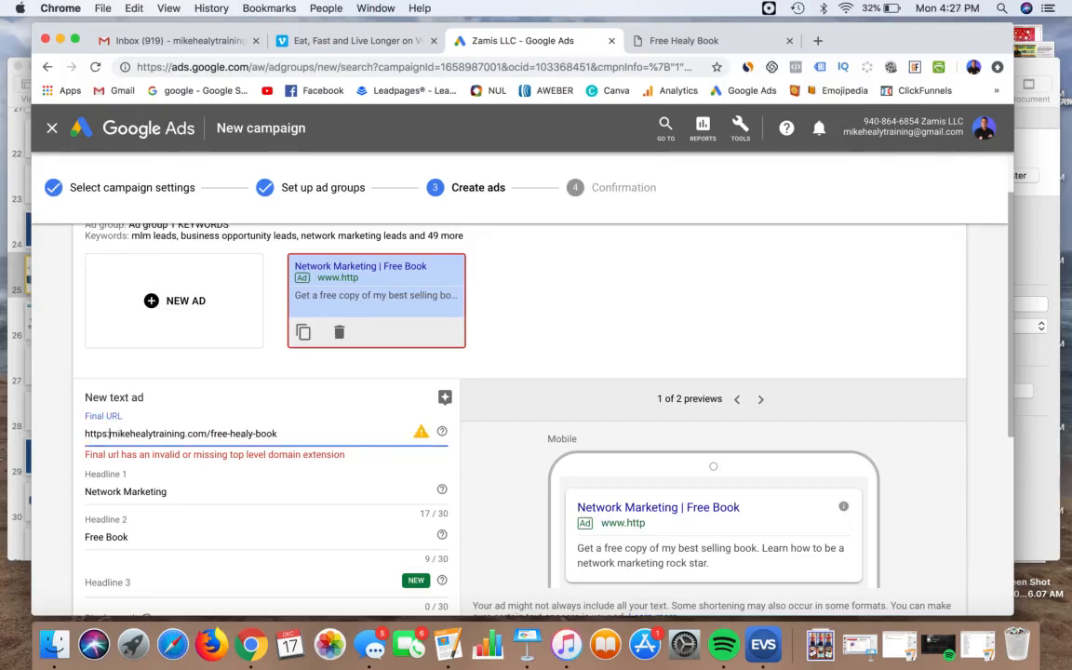
type("//")
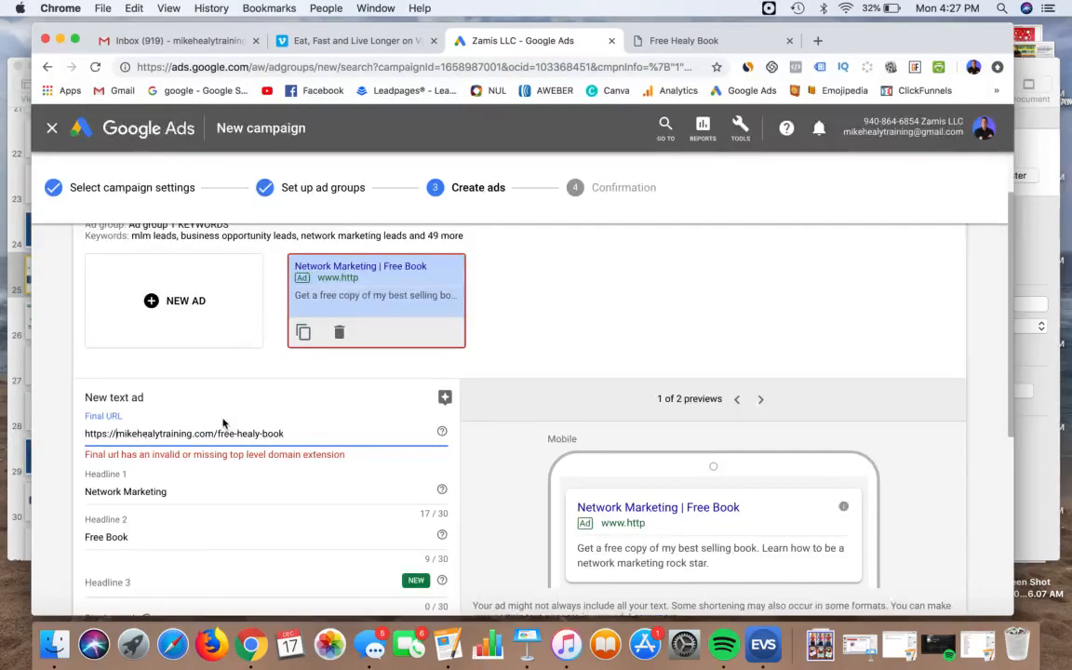
Save the corrected ad and continue from the confirmation to the MLM Book campaign.
scroll(222, 423, "down", 5)
left_click(165, 550)
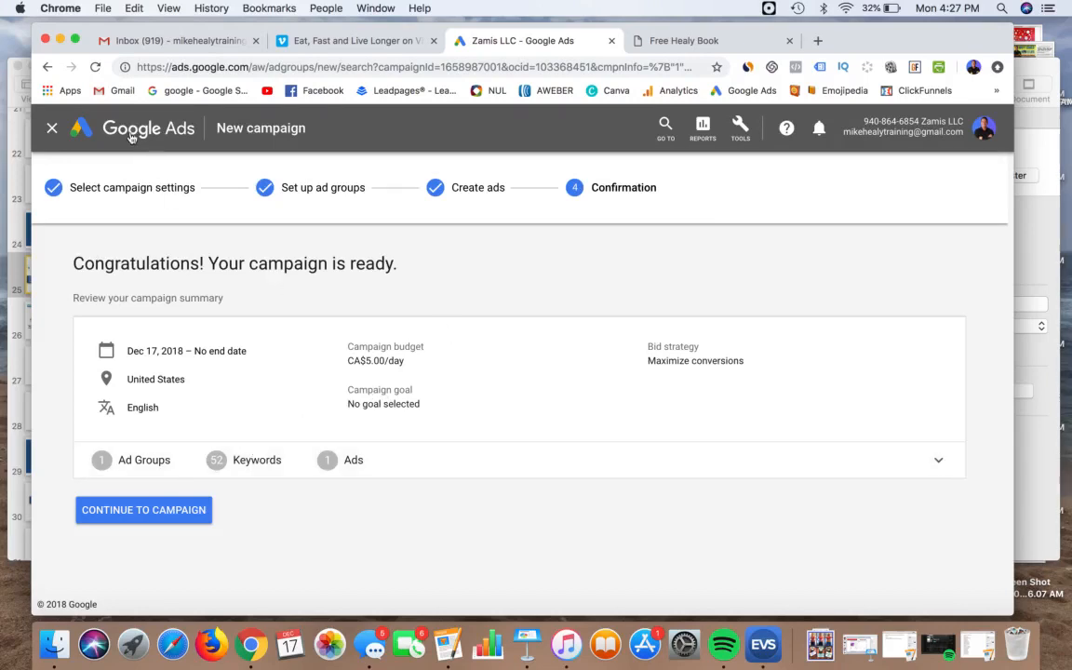
left_click(151, 510)
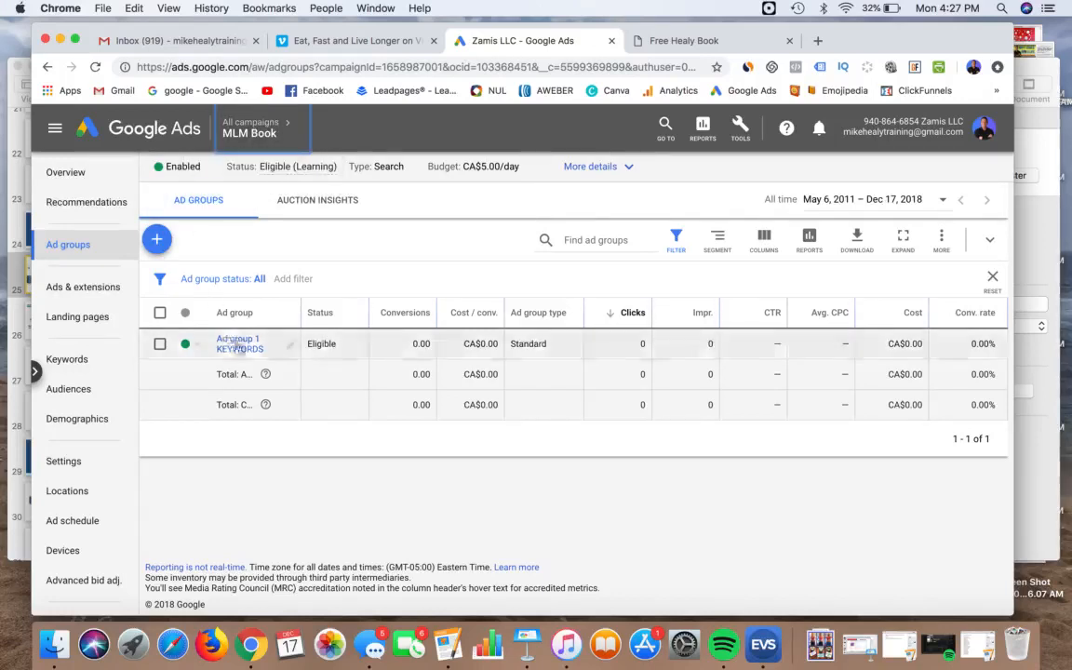
Start a second standard ad group in the MLM Book campaign named "Ad group 2 KEYWORDS (Amaway)".
left_click(156, 240)
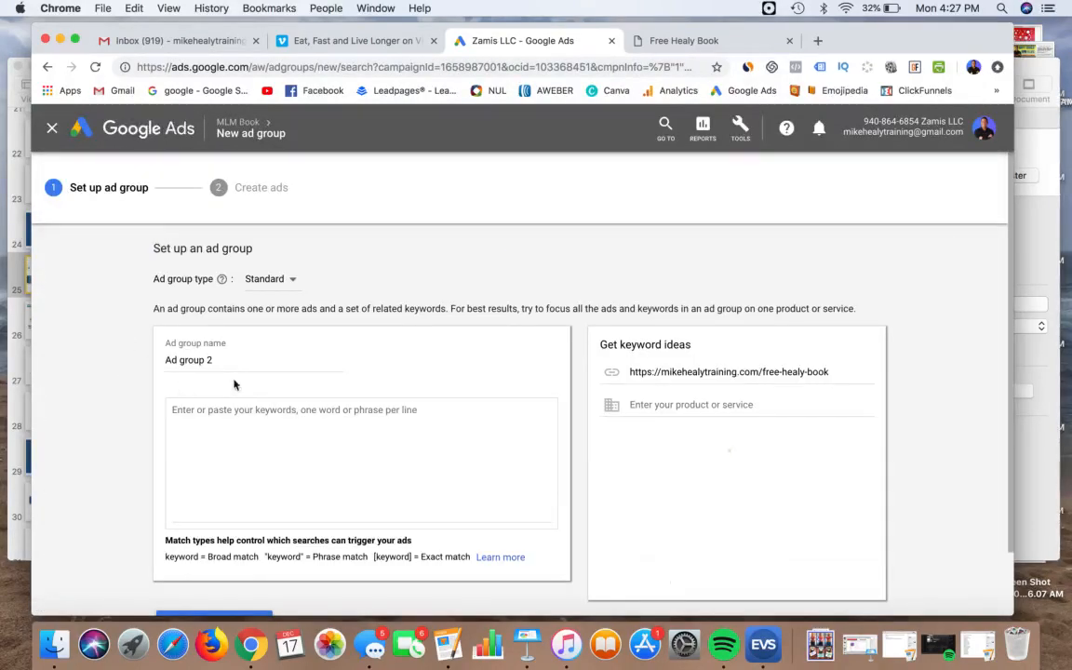
left_click(227, 360)
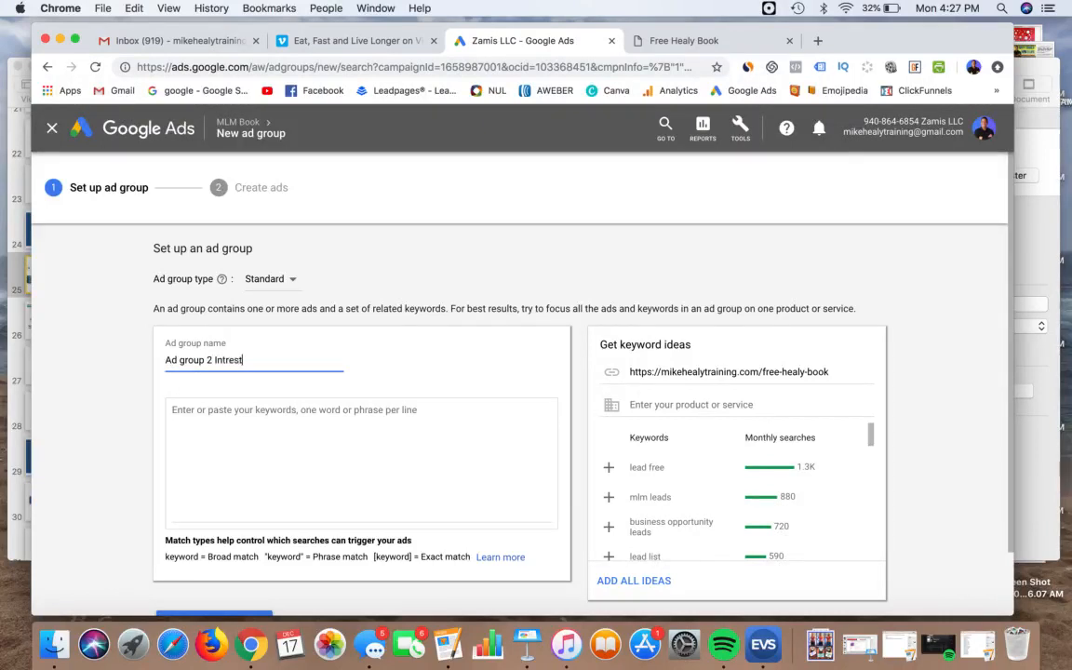
scroll(291, 352, "down", 1)
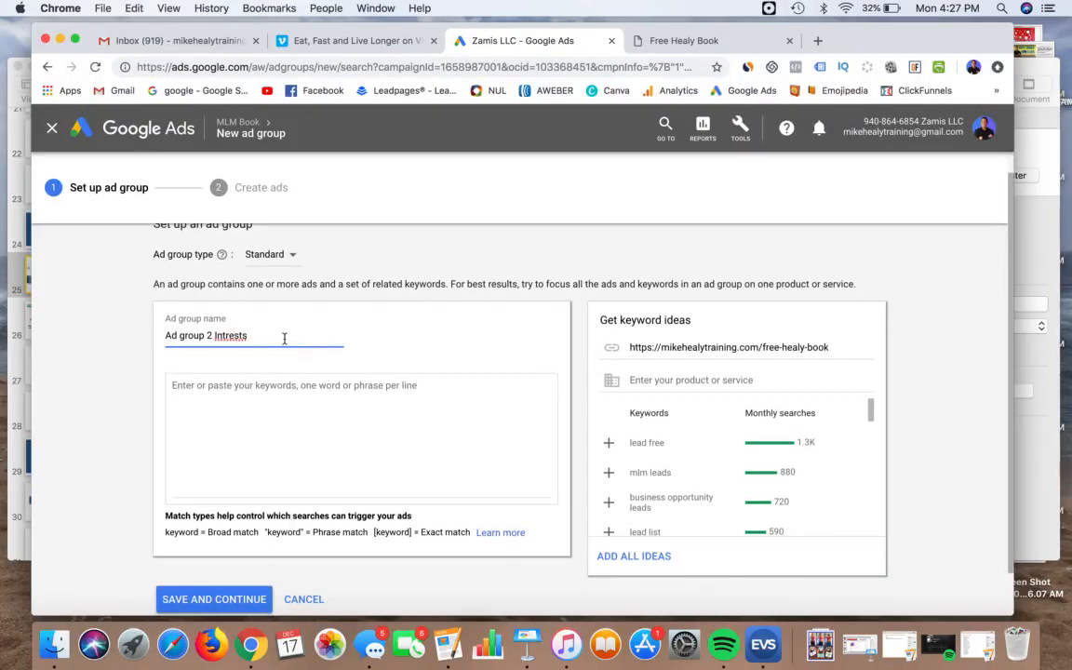
key("BackSpace")
key("BackSpace")
key("BackSpace")
type("maz")
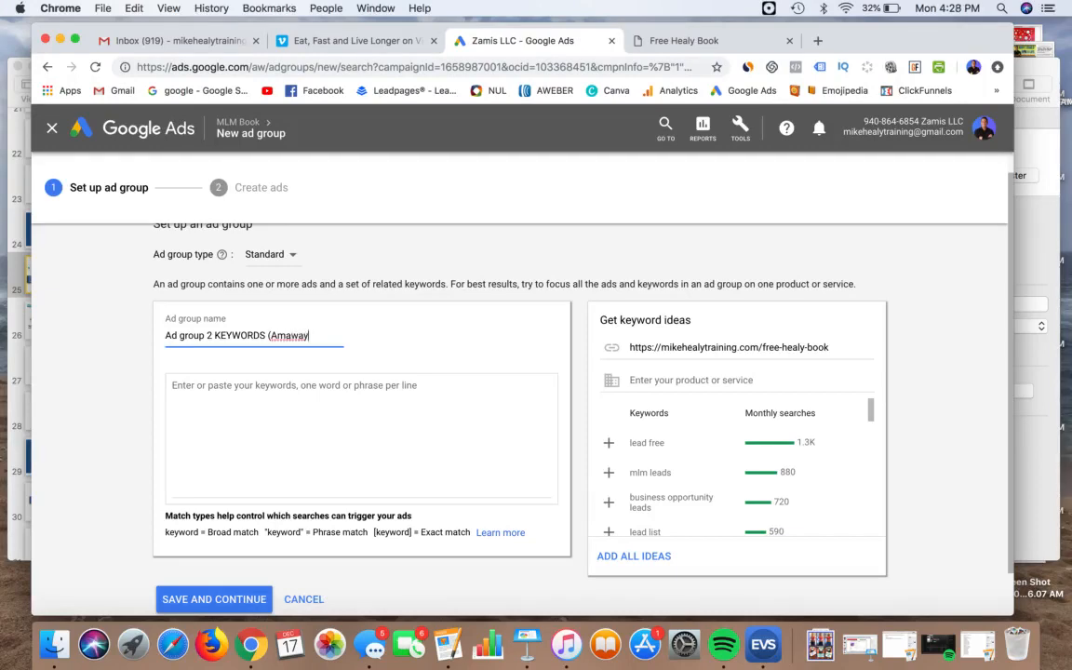
scroll(391, 346, "down", 1)
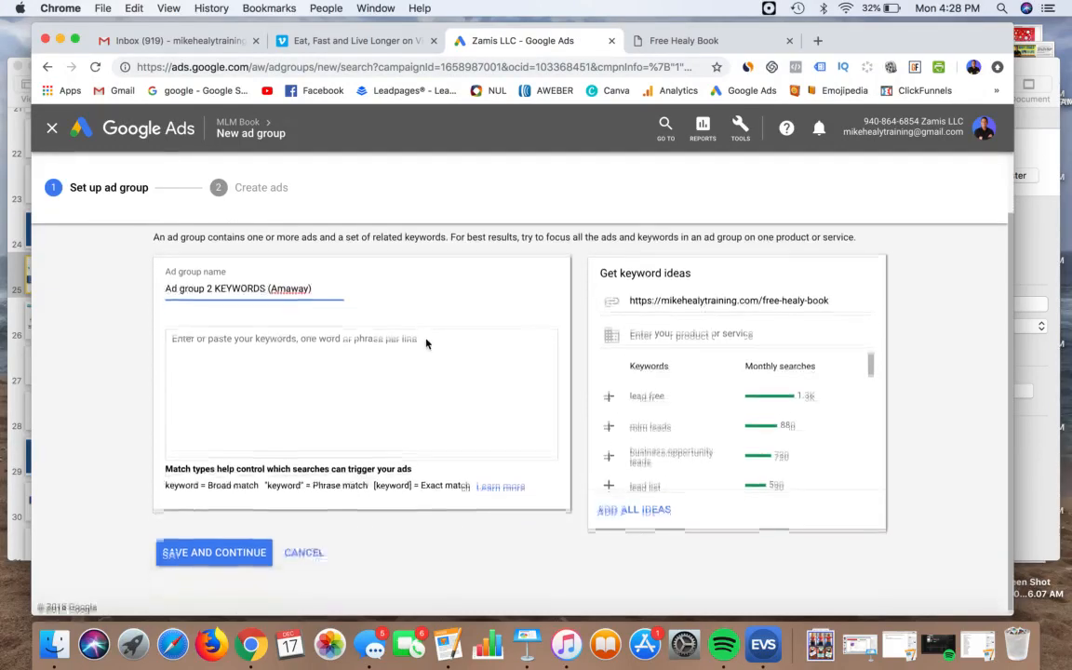
Discard the unfinished second ad group and return to the campaign's ad group list.
left_click(741, 129)
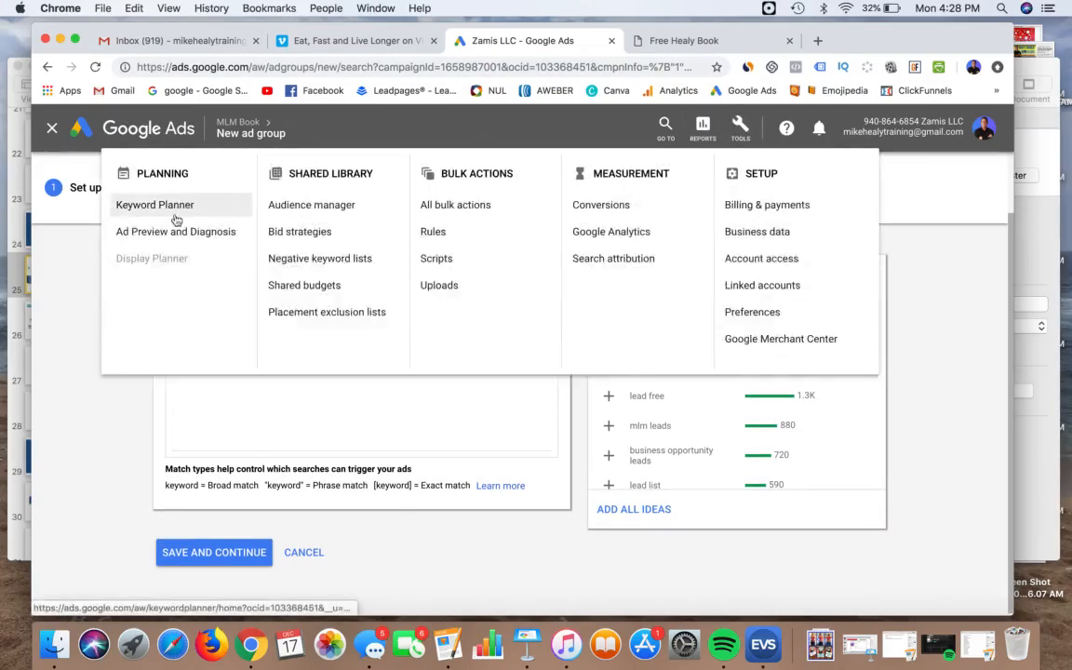
left_click(76, 357)
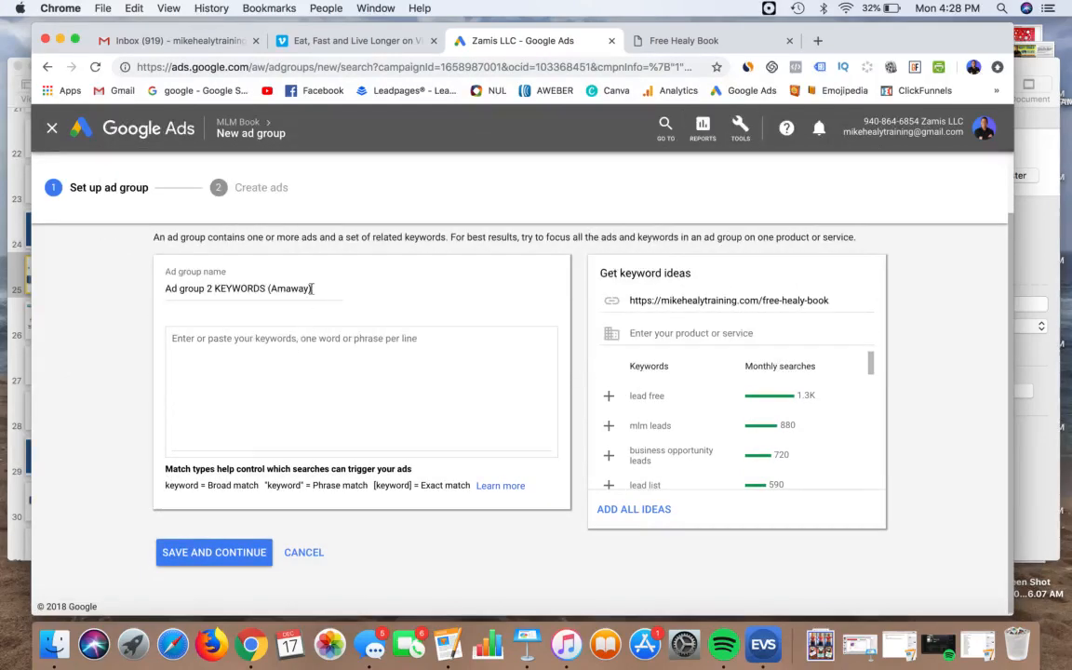
left_click(277, 343)
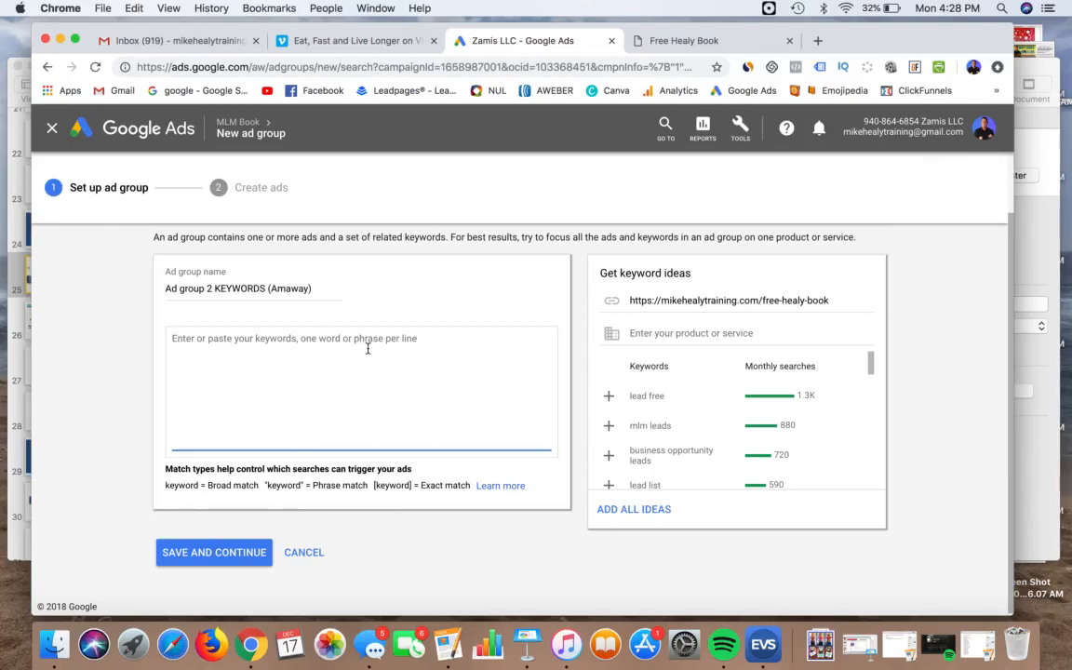
left_click(300, 554)
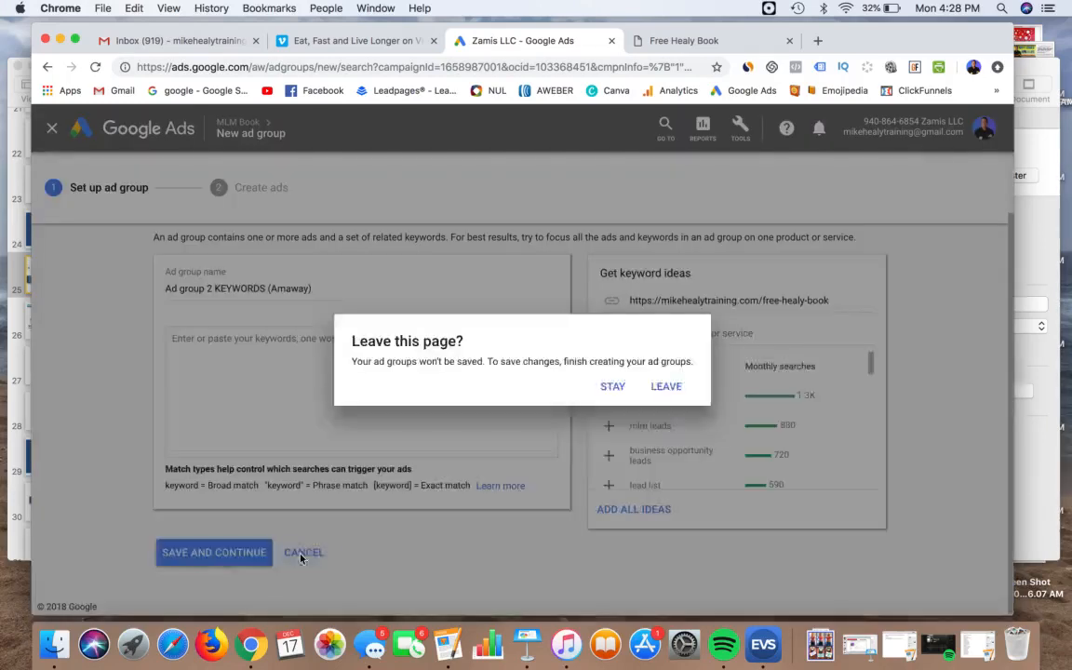
left_click(666, 387)
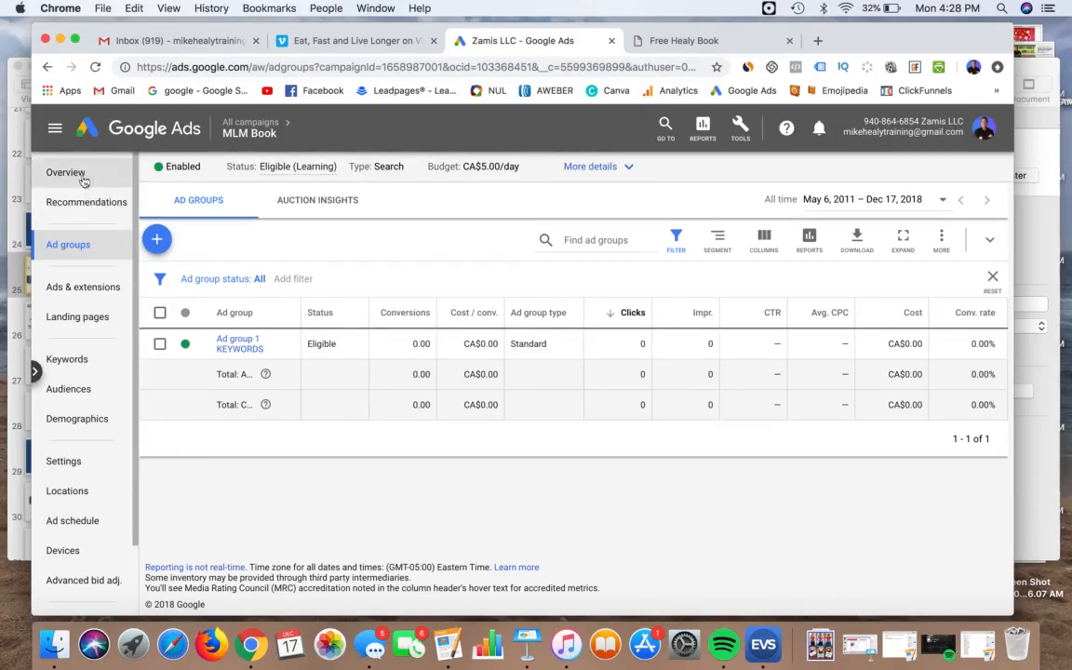
Open the MLM Book campaign's search keywords and review the keyword list with its status, clicks and cost columns.
left_click(85, 362)
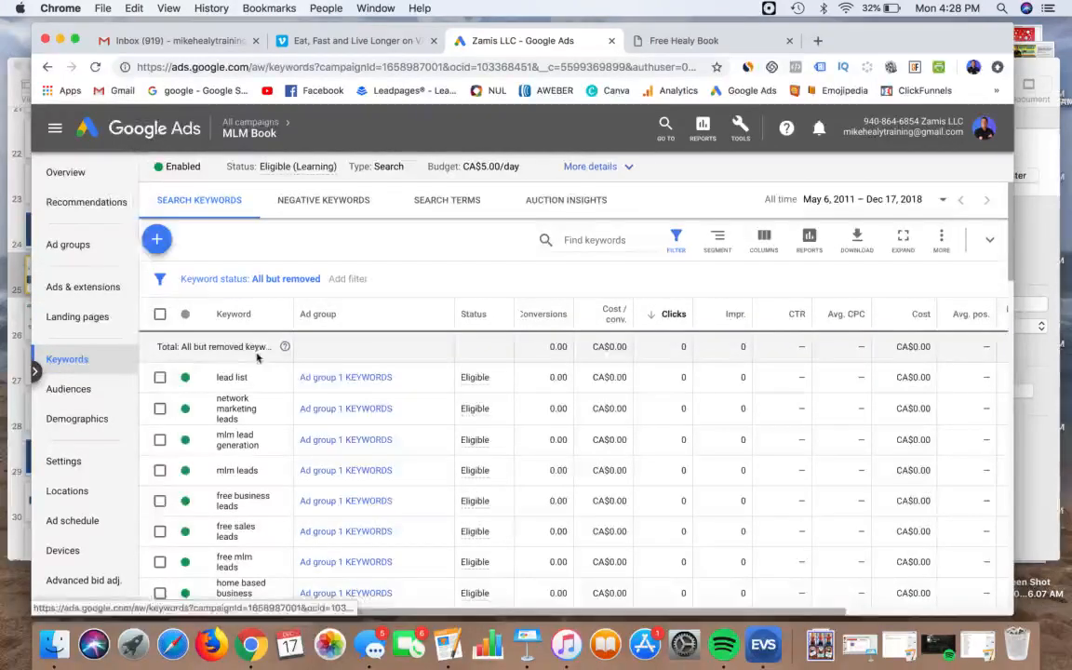
scroll(349, 354, "down", 2)
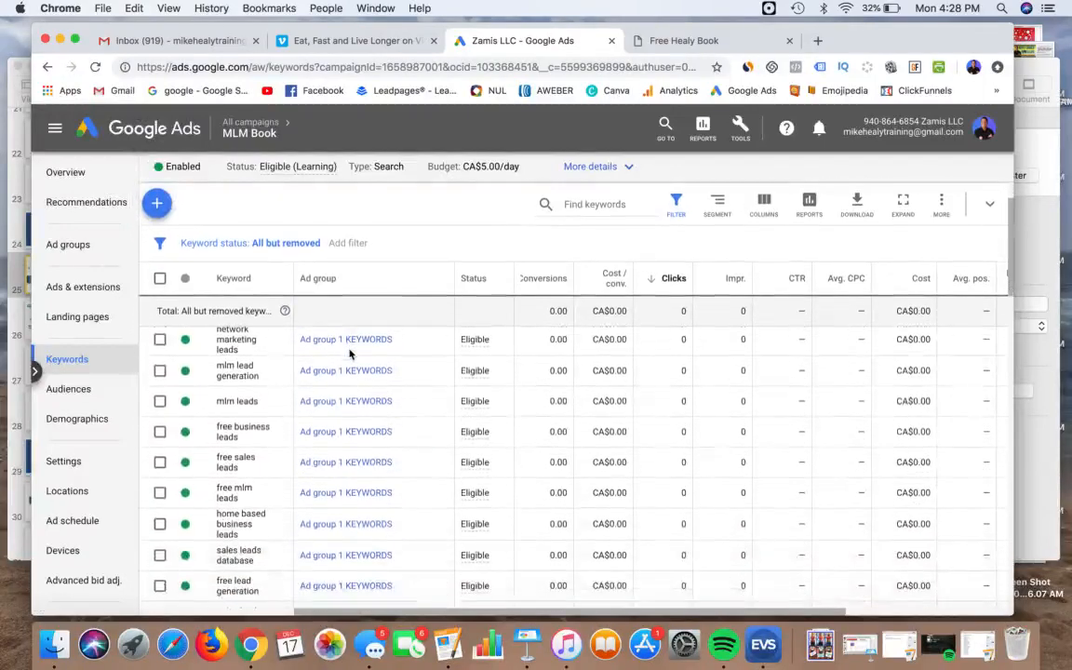
scroll(349, 353, "down", 2)
scroll(349, 354, "up", 3)
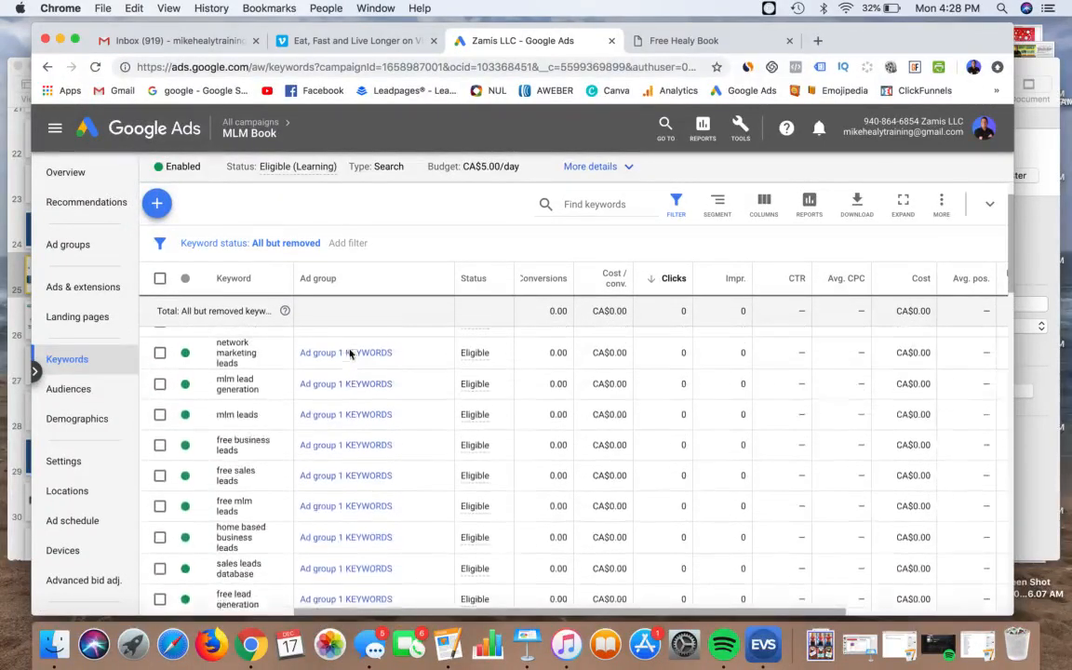
scroll(350, 354, "up", 2)
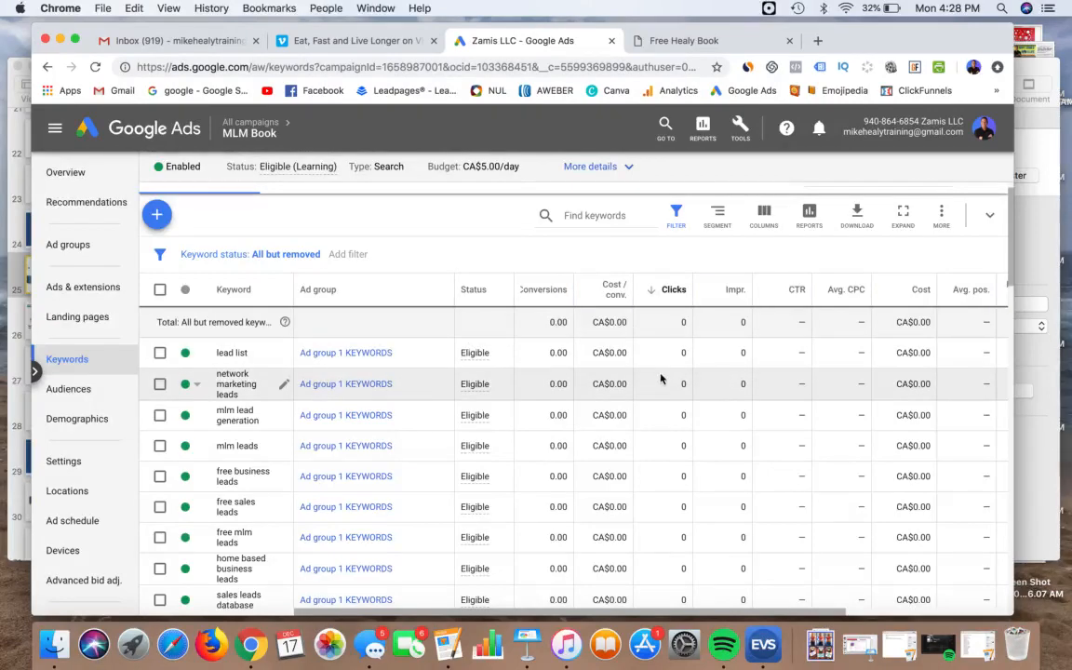
scroll(661, 377, "down", 2)
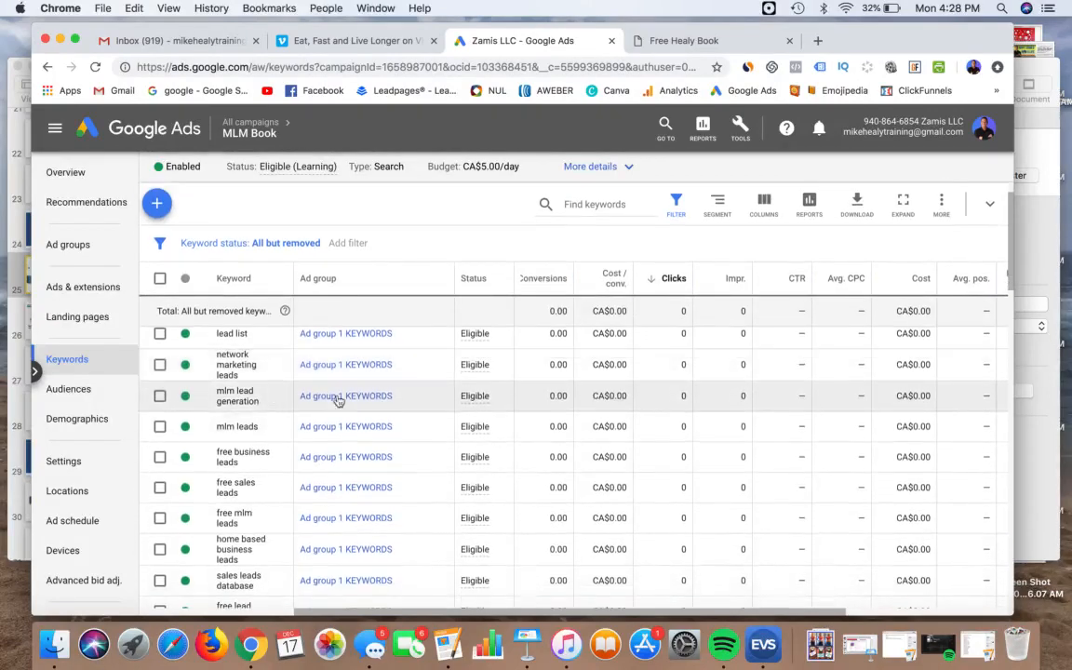
scroll(264, 425, "down", 5)
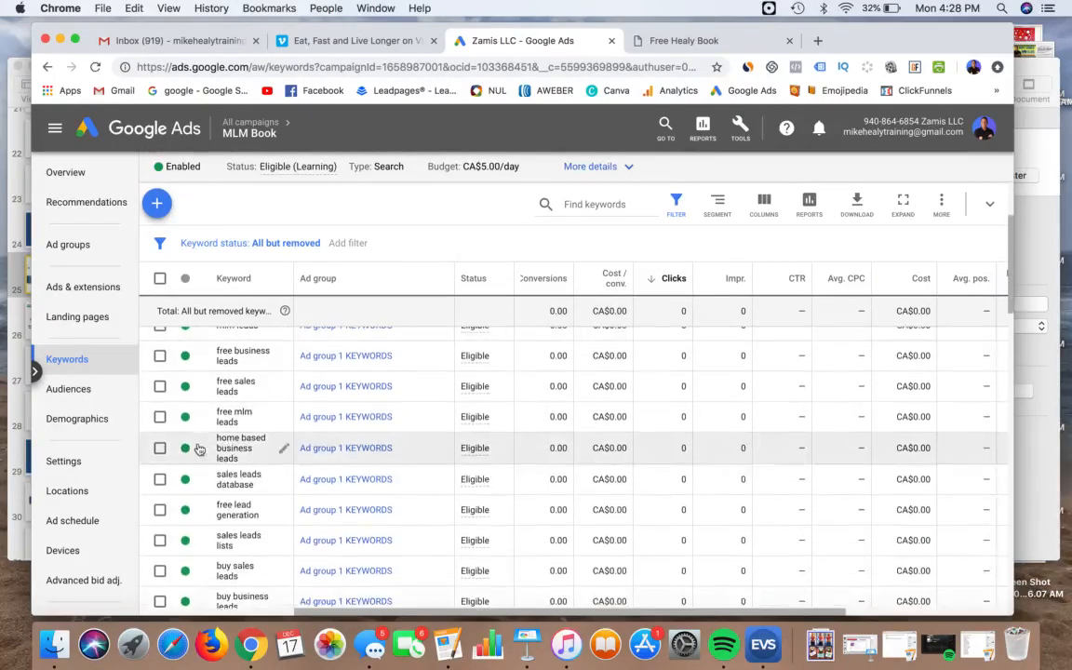
Check the status options of the keyword "free mlm leads" and permanently remove that keyword from Ad group 1 KEYWORDS.
left_click(197, 418)
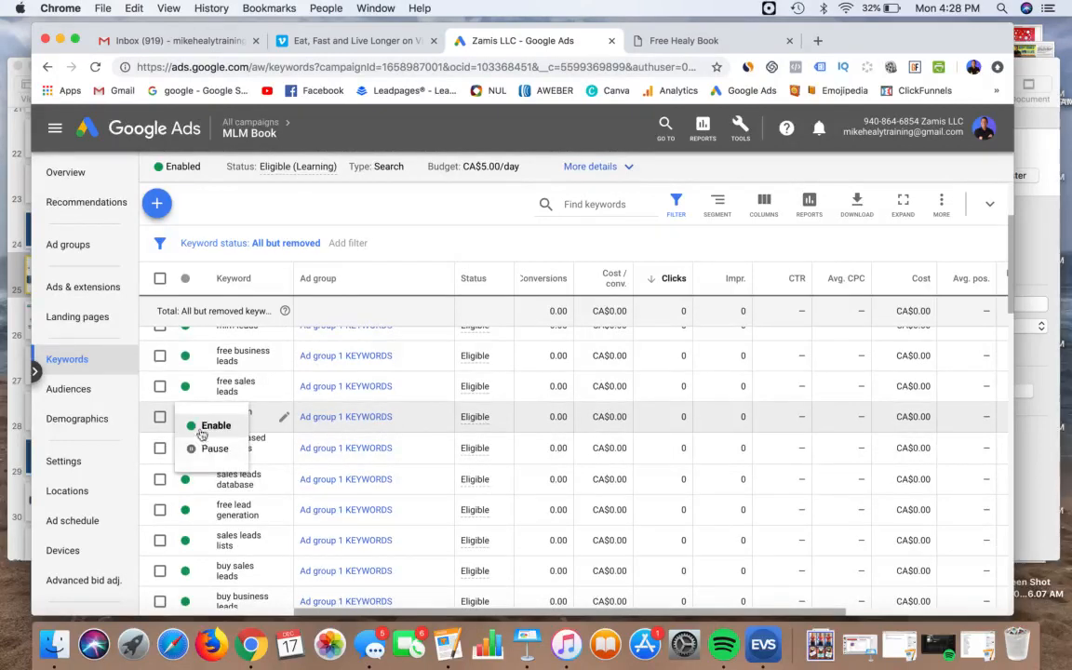
left_click(145, 416)
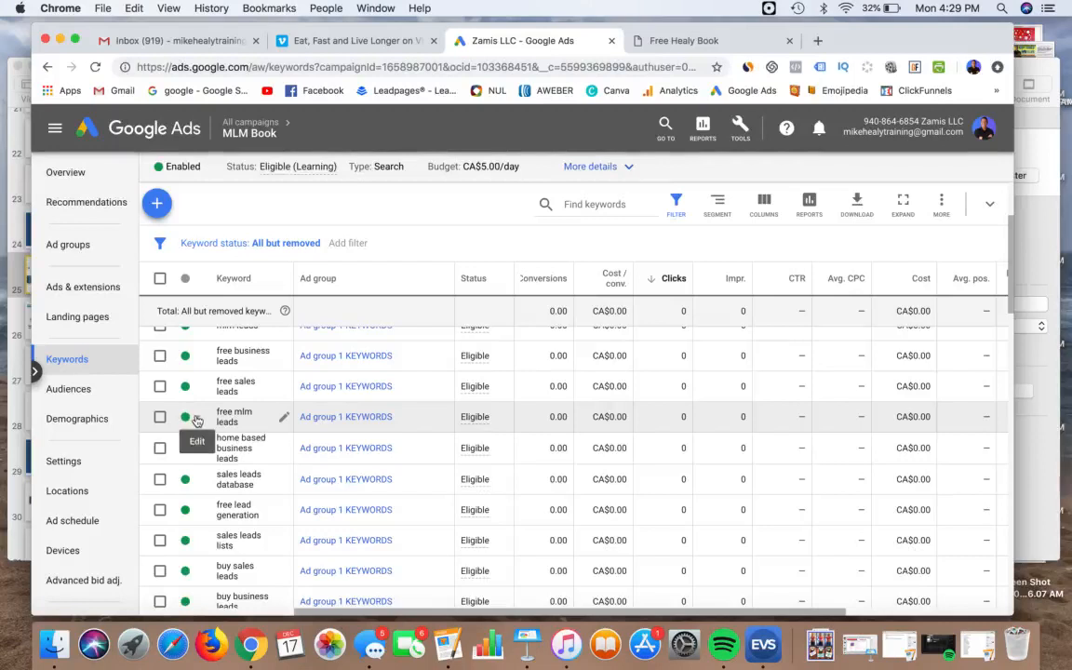
left_click(160, 418)
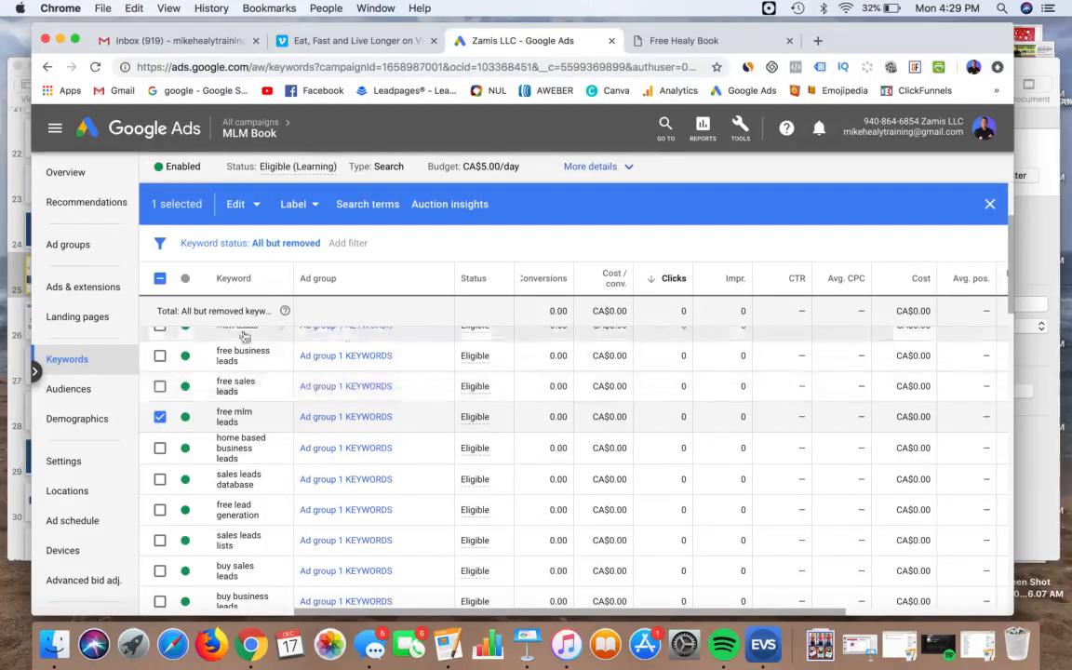
left_click(254, 208)
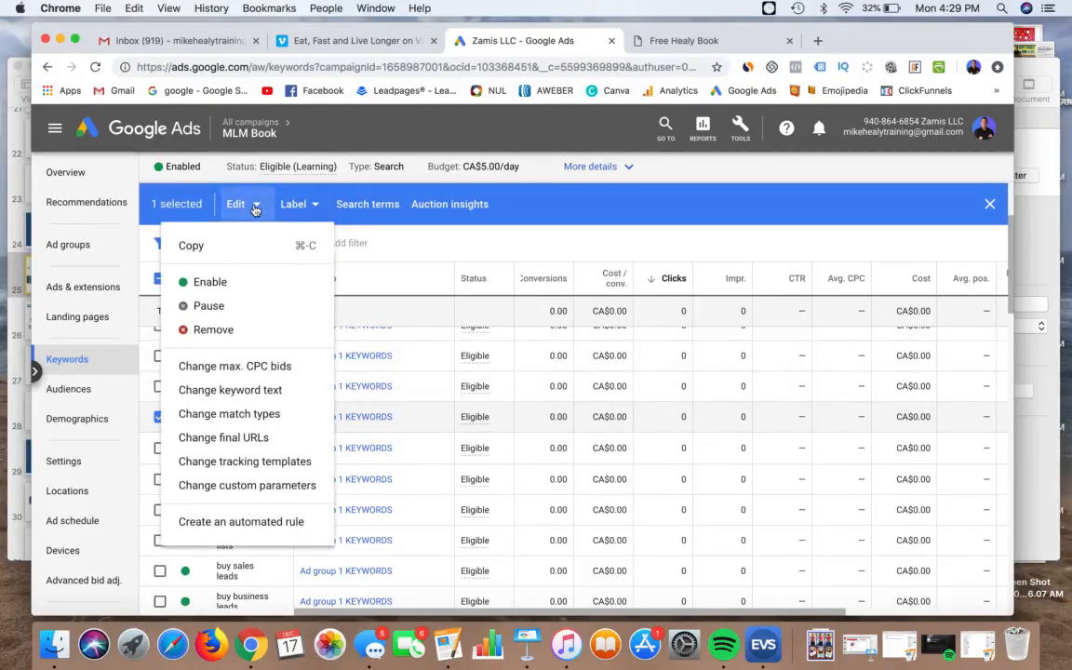
left_click(223, 330)
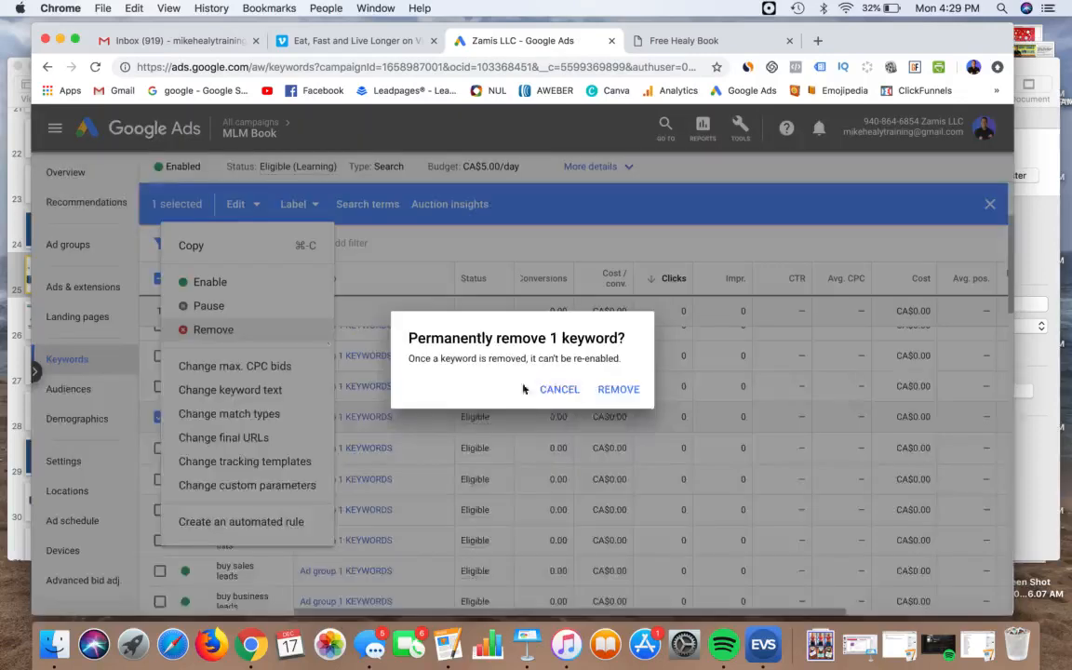
left_click(614, 388)
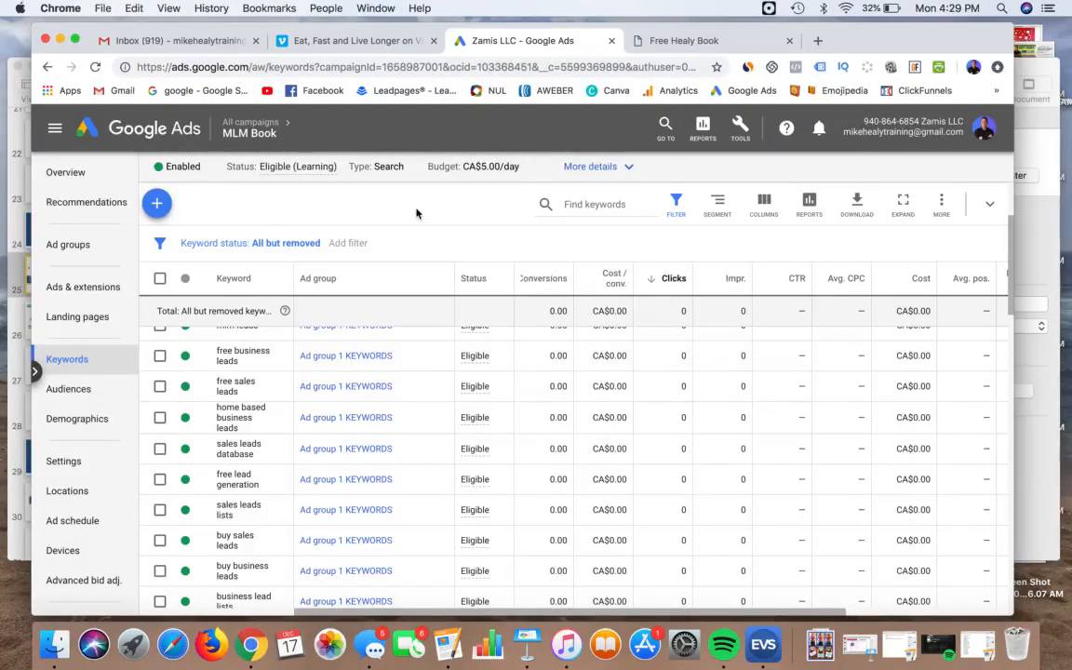
scroll(417, 211, "up", 1)
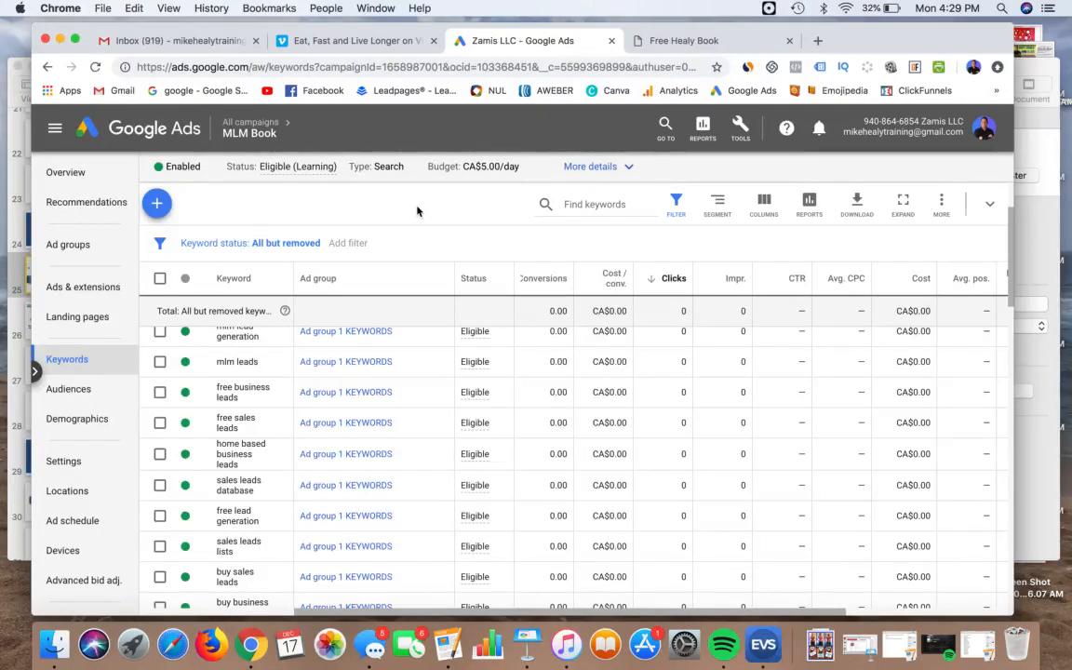
mouse_move(280, 651)
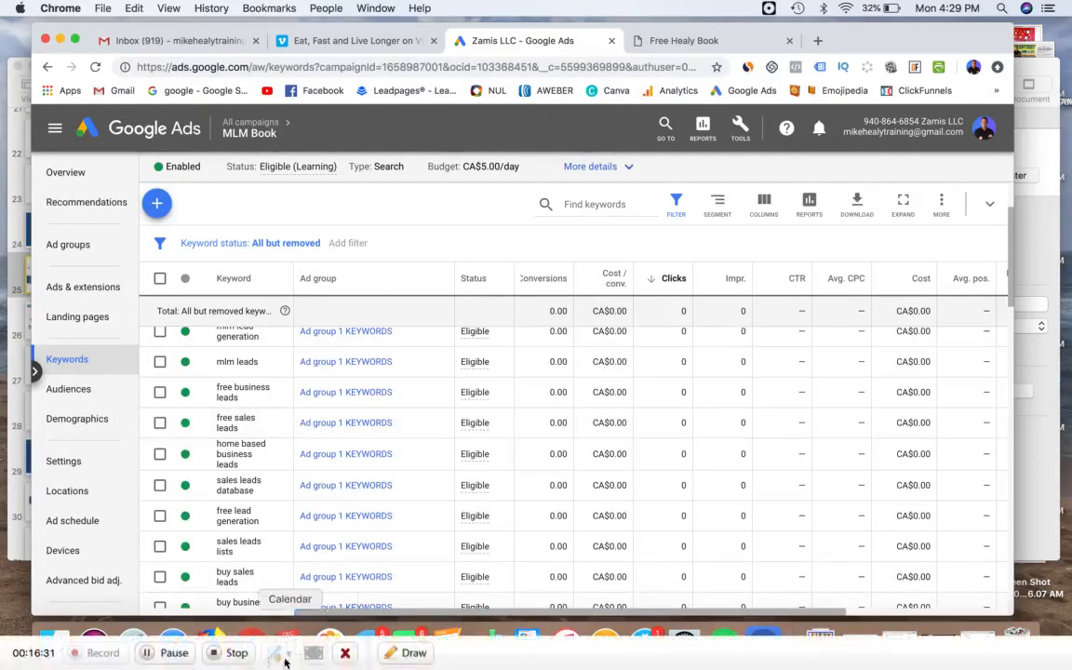